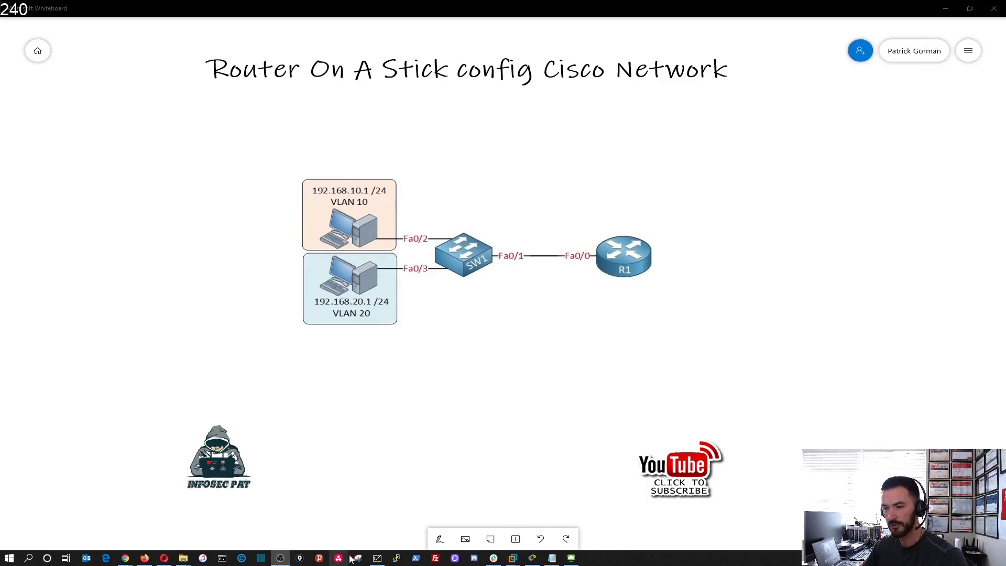
# Step: Bring the Packet Tracer workspace with the planning notes to the front
pyautogui.click(534, 558)
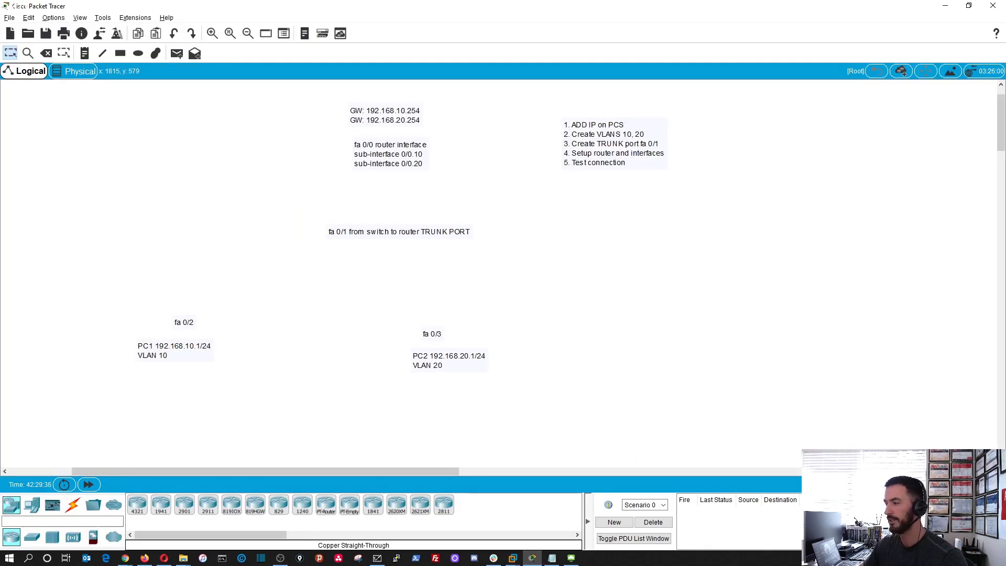
pyautogui.click(144, 558)
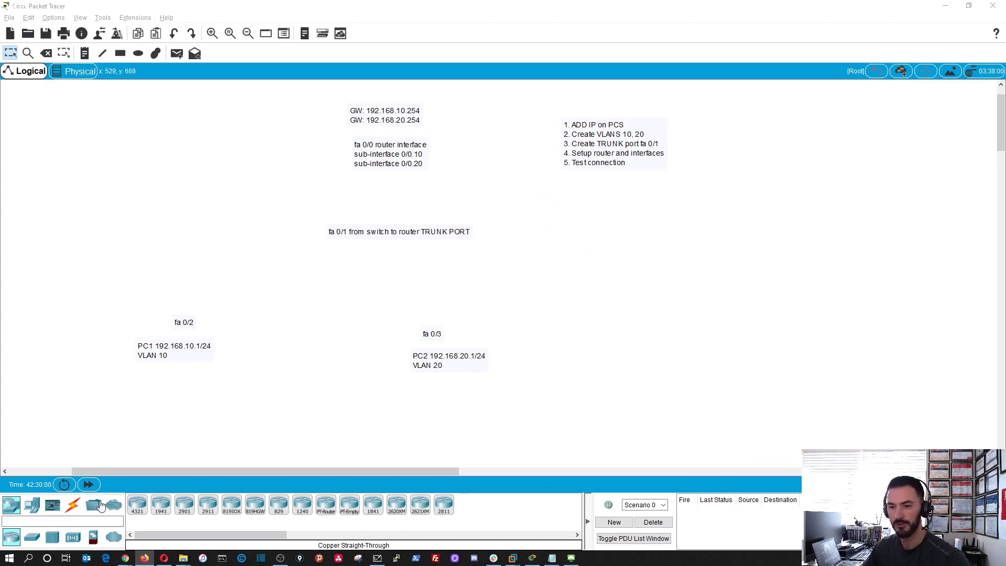
# Step: Place two generic PCs beside the port notes and rename them PC1 and PC2
pyautogui.click(32, 504)
pyautogui.click(138, 505)
pyautogui.click(242, 315)
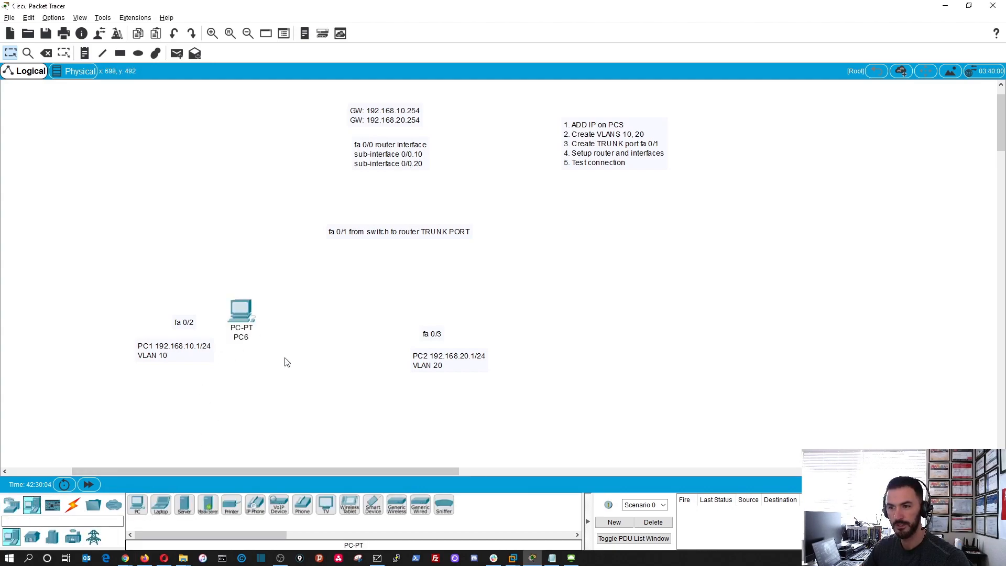
pyautogui.click(138, 505)
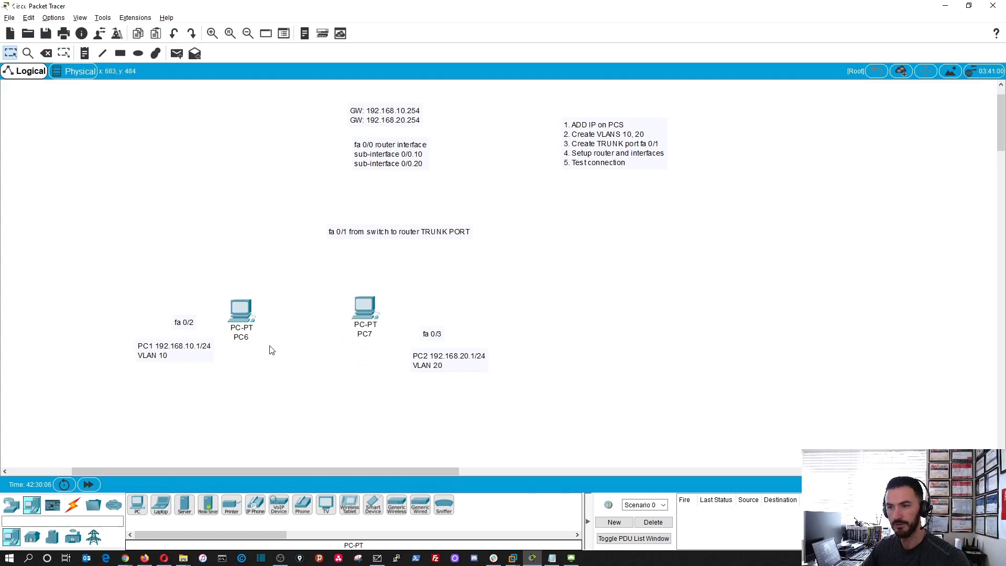
pyautogui.click(247, 339)
pyautogui.press('BackSpace')
pyautogui.write('1')
pyautogui.click(364, 335)
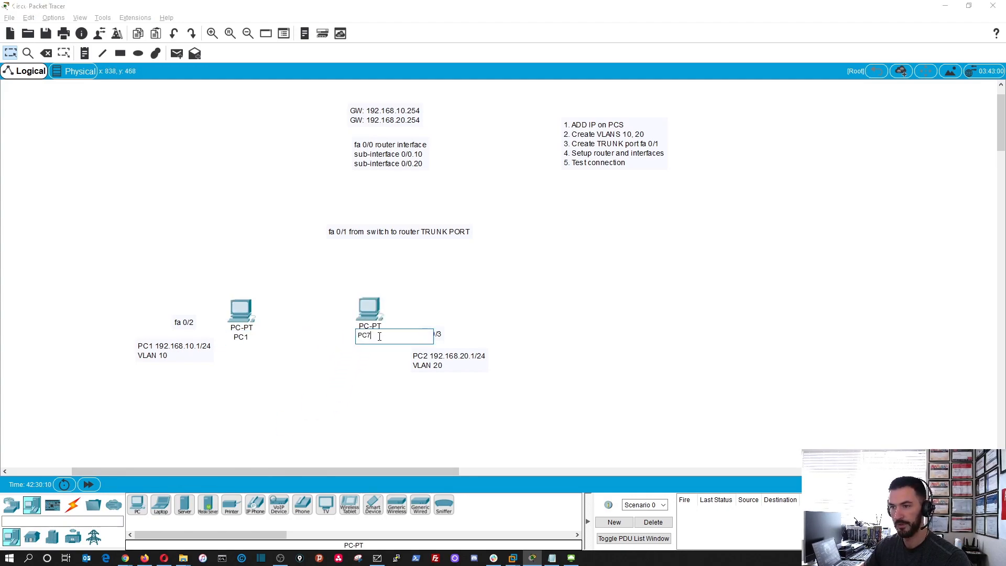
pyautogui.press('BackSpace')
pyautogui.write('2')
pyautogui.click(353, 382)
pyautogui.moveTo(387, 233); pyautogui.dragTo(437, 226)
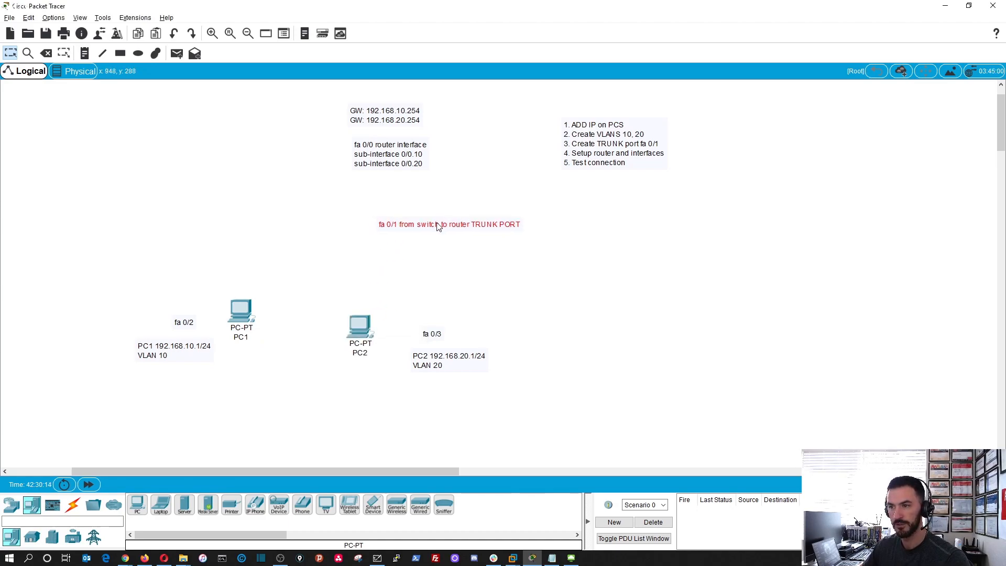
# Step: Place a 2811 router above and a 2960-24TT switch between it and the PCs, tidying positions
pyautogui.click(11, 505)
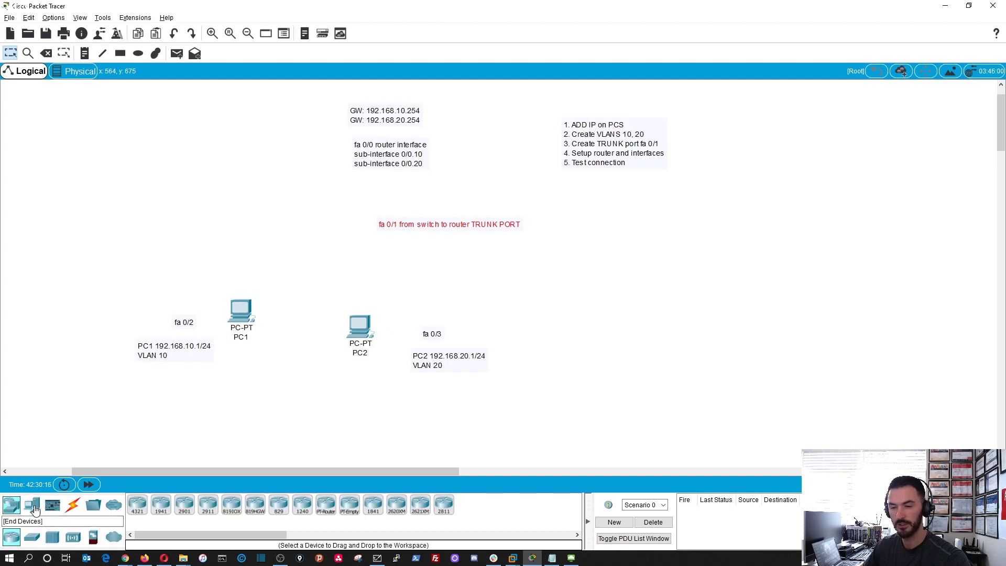
pyautogui.click(161, 505)
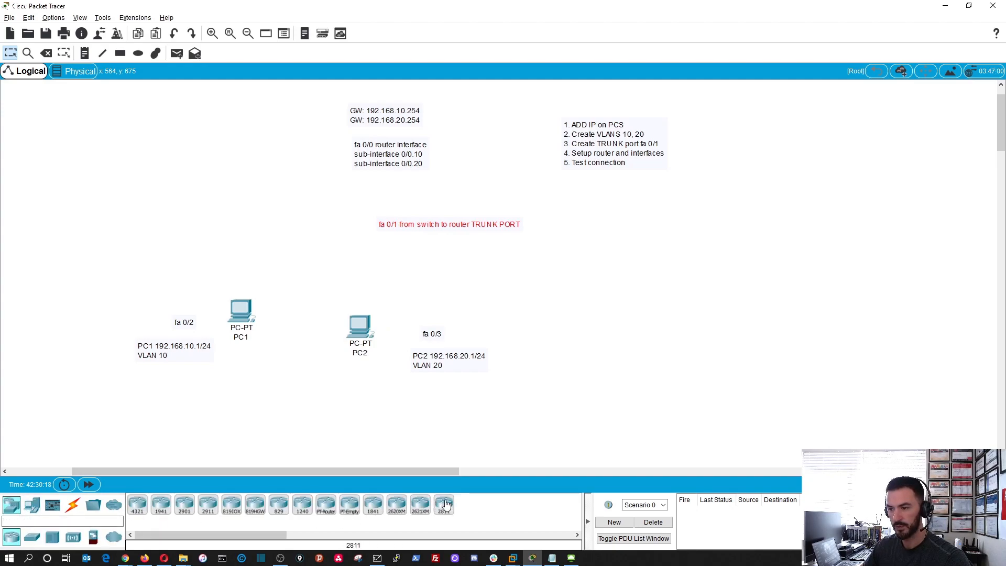
pyautogui.click(319, 186)
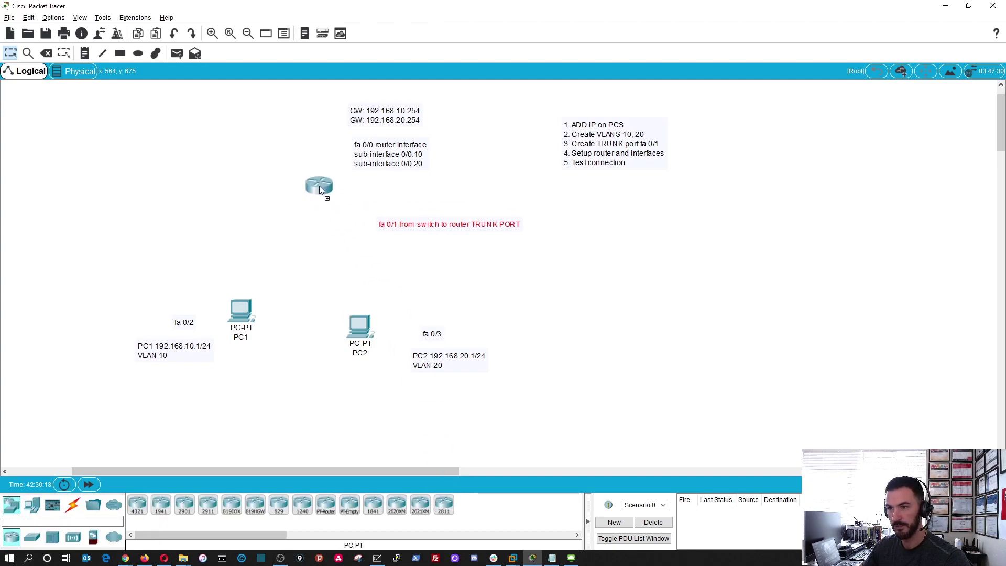
pyautogui.click(32, 539)
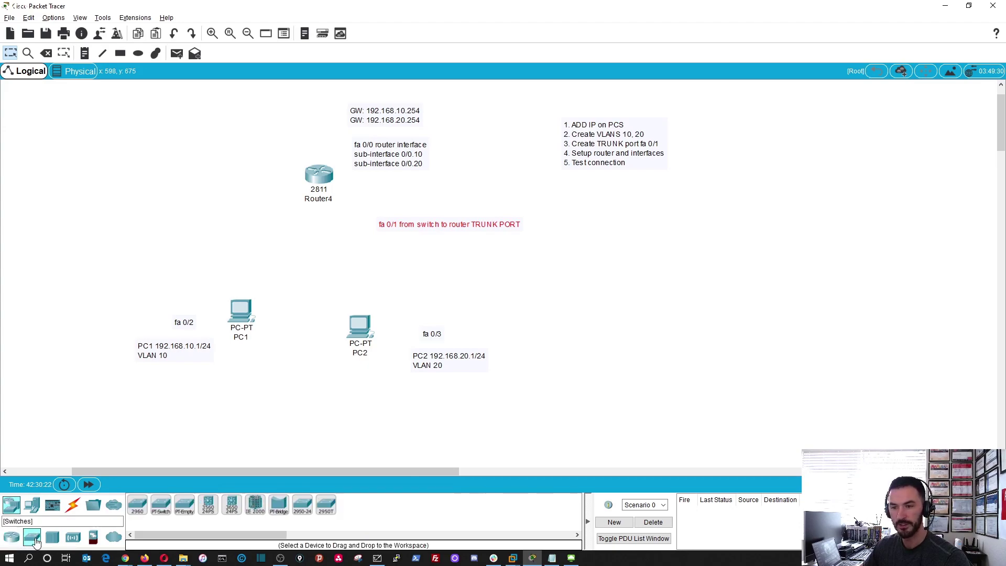
pyautogui.click(138, 507)
pyautogui.click(312, 251)
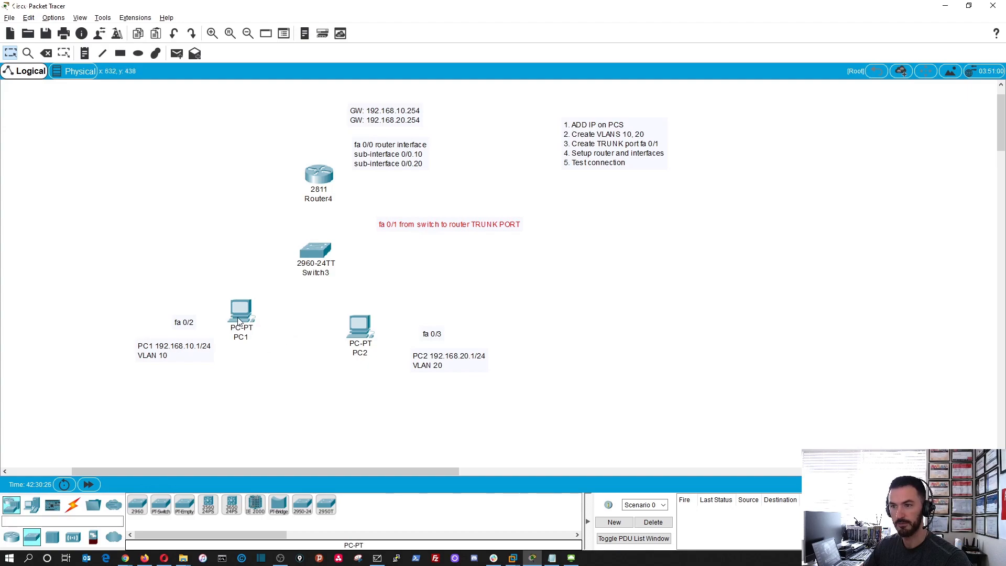
pyautogui.moveTo(241, 312); pyautogui.dragTo(242, 322)
pyautogui.moveTo(371, 332); pyautogui.dragTo(370, 327)
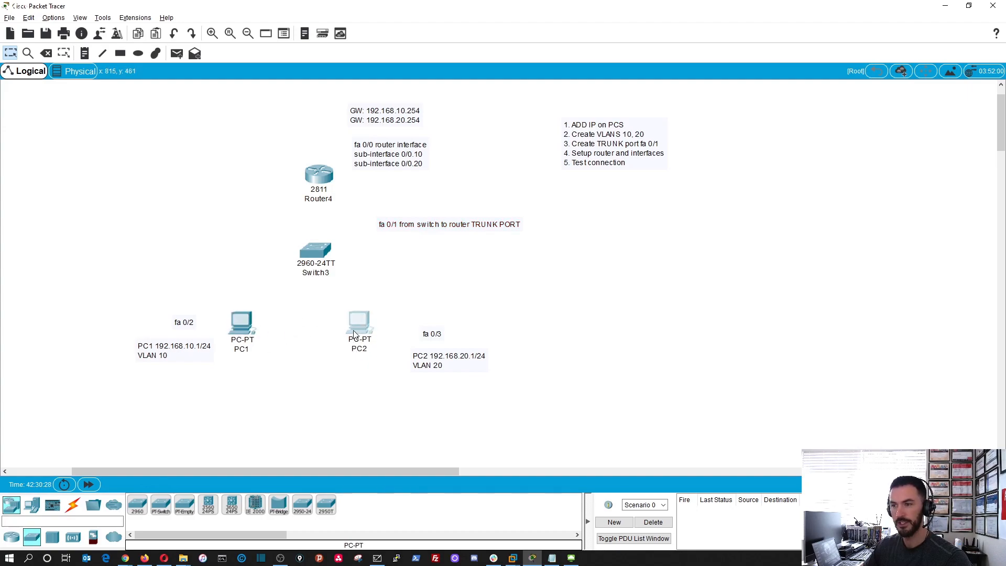
pyautogui.moveTo(438, 361); pyautogui.dragTo(442, 358)
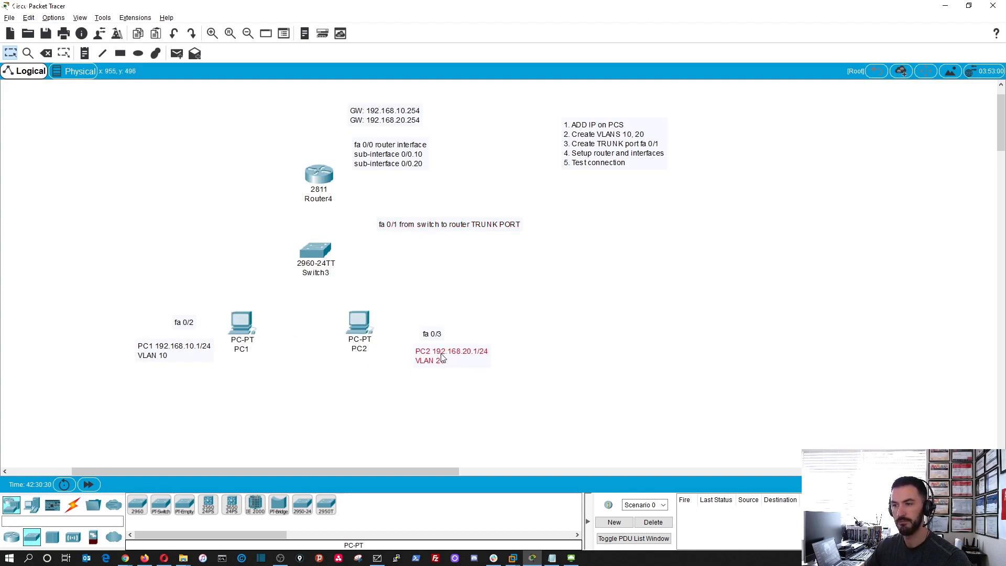
# Step: Give PC1 static IP 192.168.10.1/24 with default gateway 192.168.10.254
pyautogui.click(239, 333)
pyautogui.moveTo(550, 79); pyautogui.dragTo(705, 65)
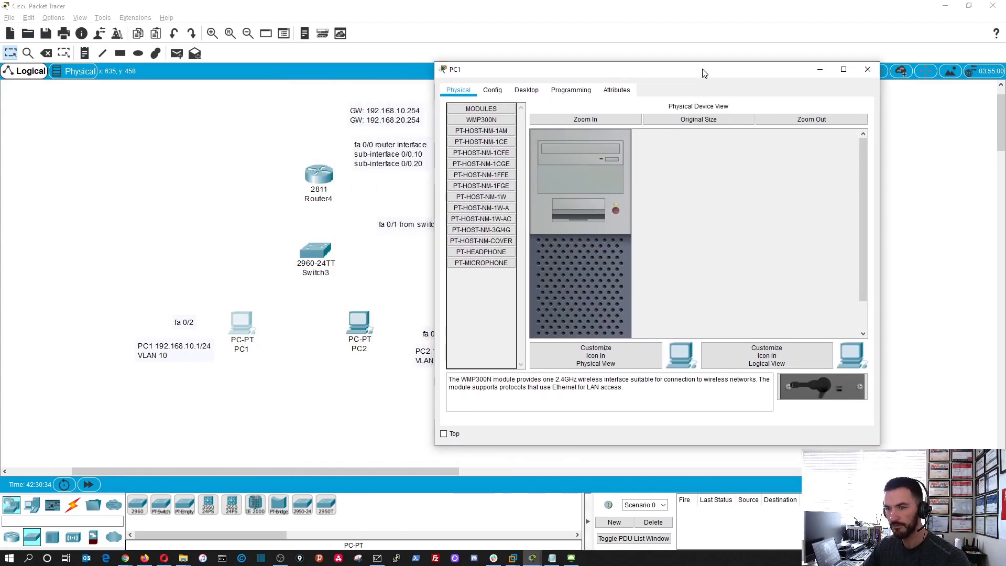
pyautogui.click(526, 89)
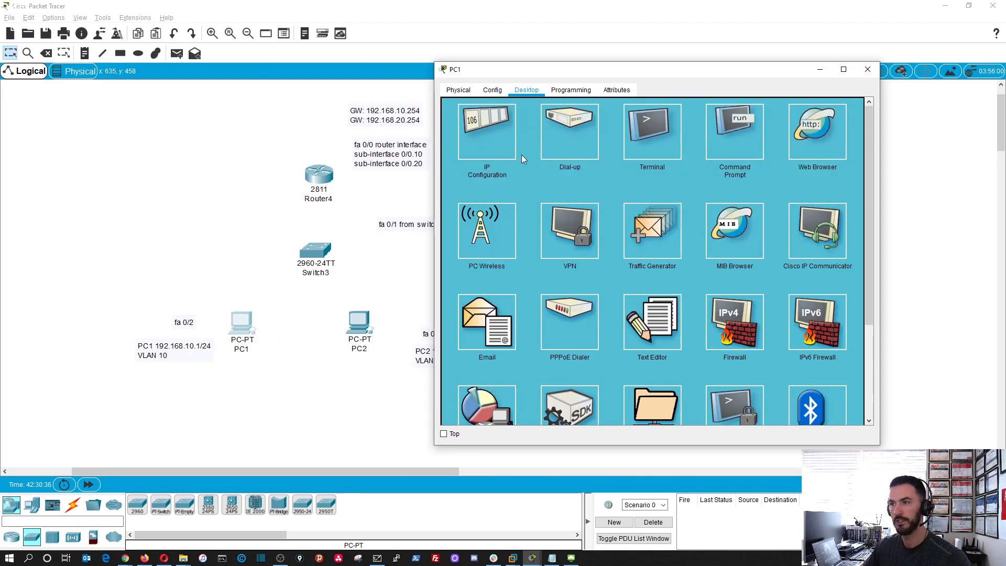
pyautogui.click(488, 140)
pyautogui.click(634, 165)
pyautogui.write('192.168.10.1')
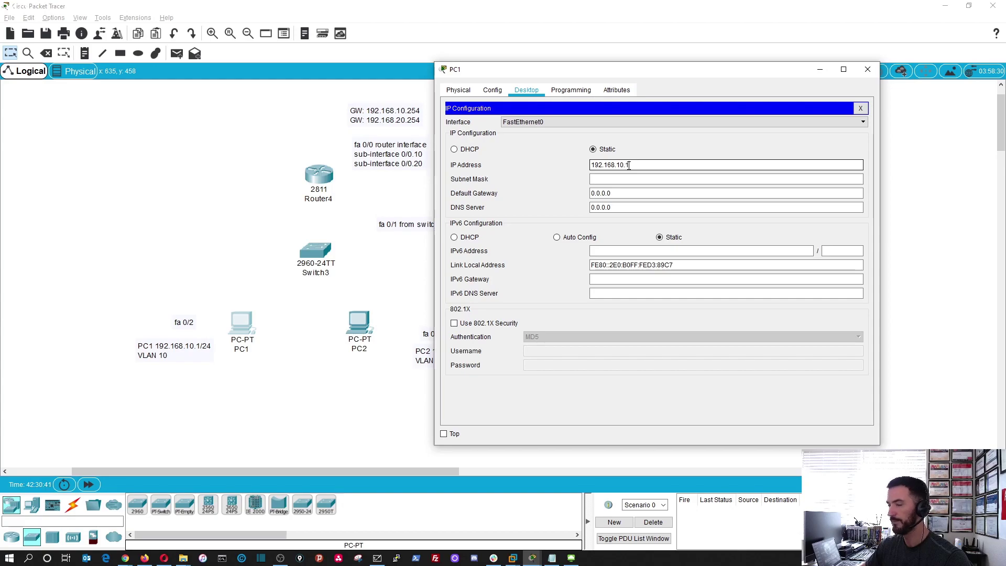
pyautogui.press('Tab')
pyautogui.press('Tab')
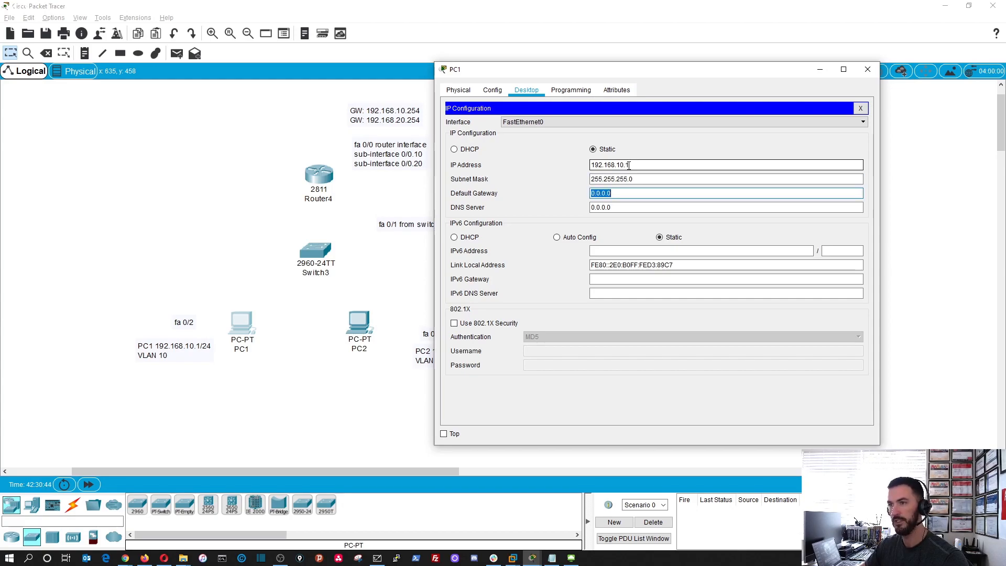
pyautogui.write('192.168.10.254')
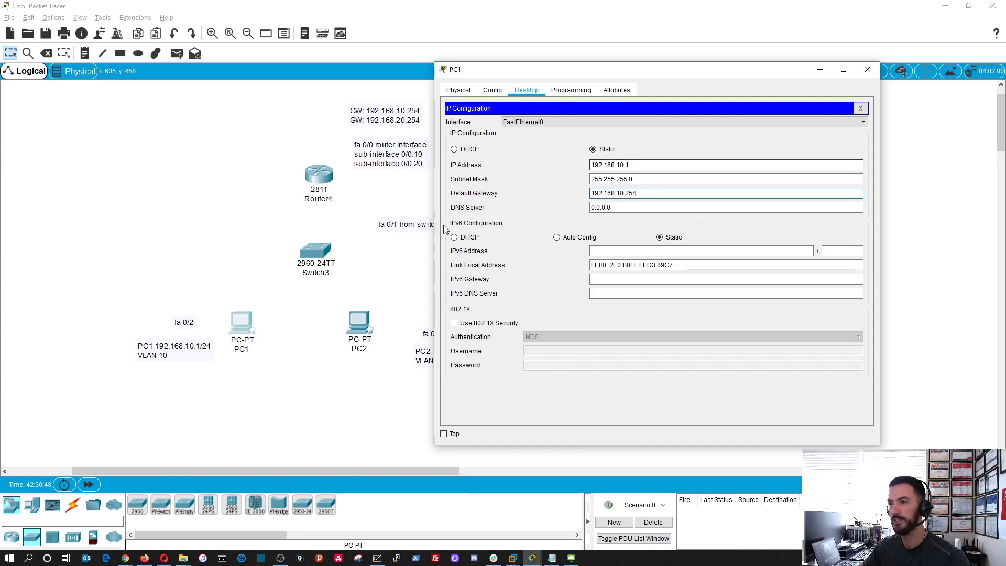
pyautogui.click(860, 108)
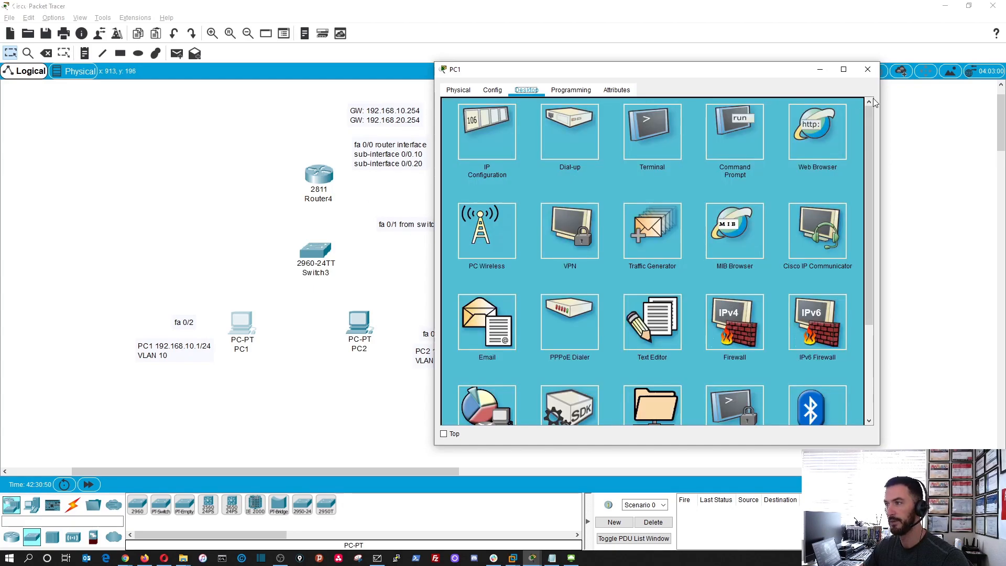
pyautogui.click(868, 70)
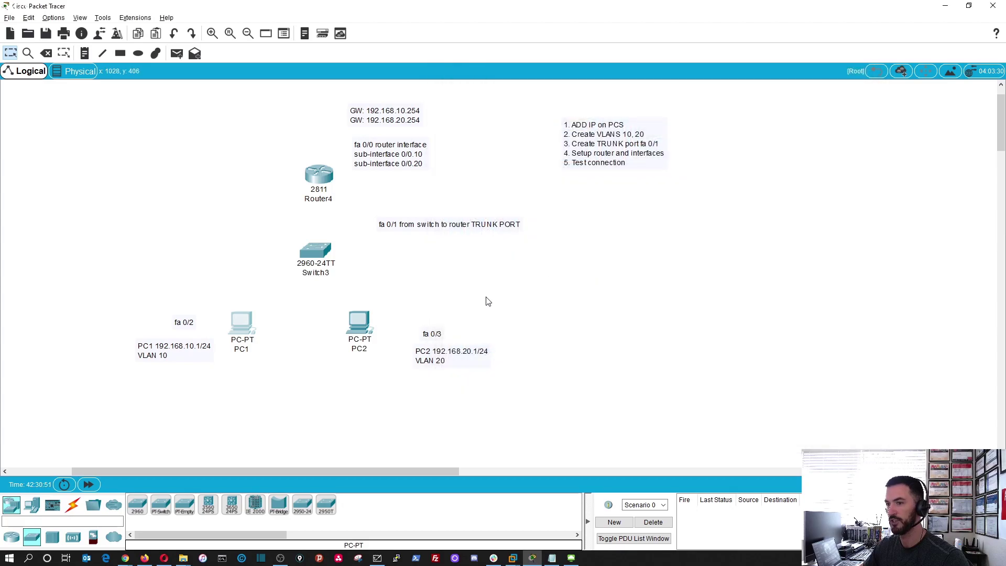
# Step: Give PC2 static IP 192.168.20.1/24 with default gateway 192.168.20.254
pyautogui.click(359, 322)
pyautogui.click(372, 104)
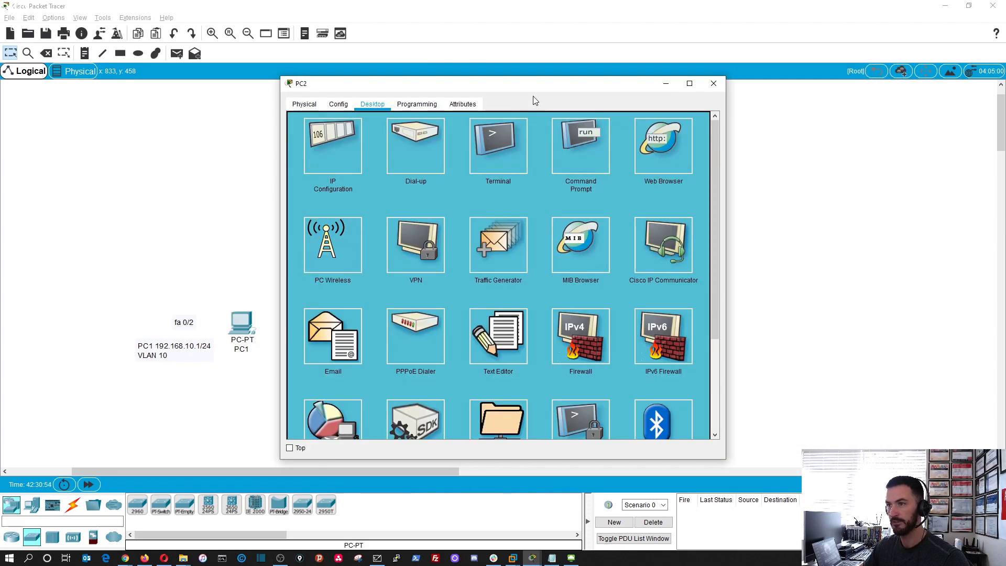
pyautogui.moveTo(541, 85); pyautogui.dragTo(815, 78)
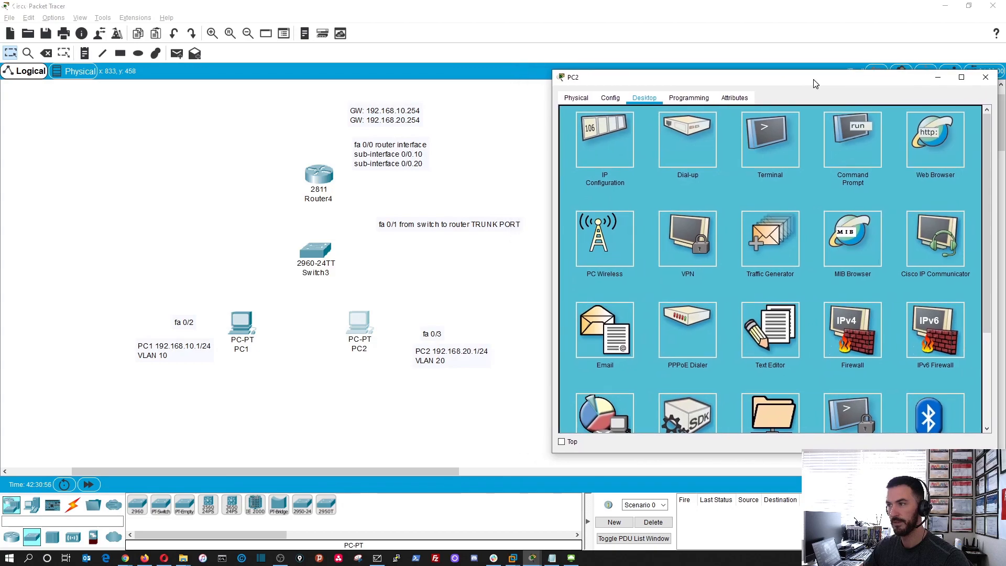
pyautogui.click(605, 140)
pyautogui.click(733, 173)
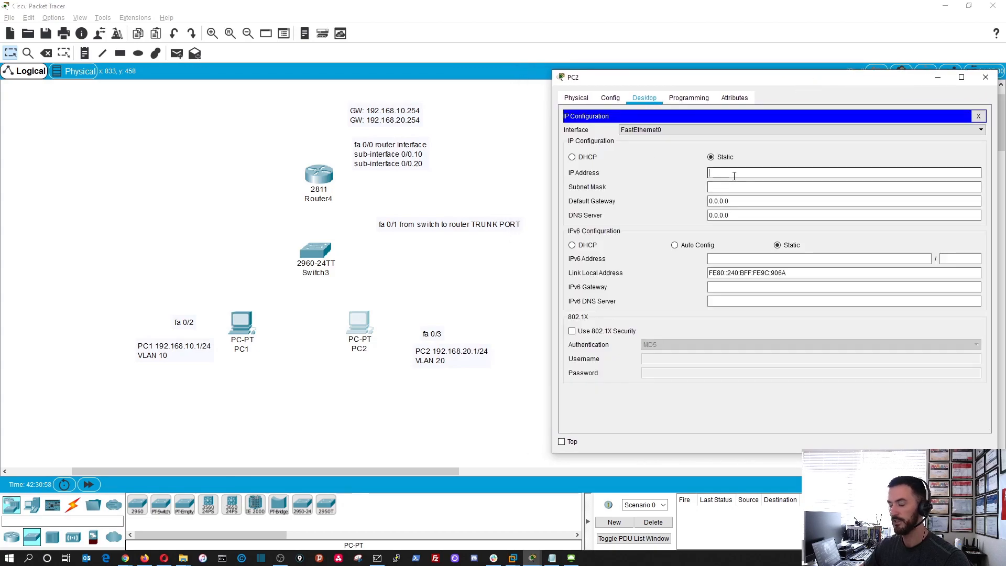
pyautogui.write('192.168.20.')
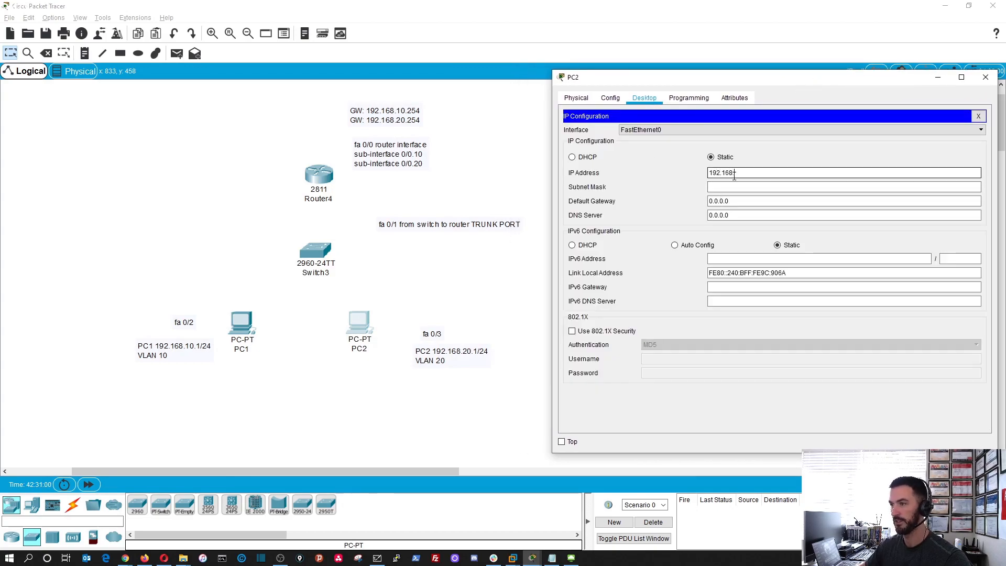
pyautogui.write('1')
pyautogui.press('Tab')
pyautogui.press('Tab')
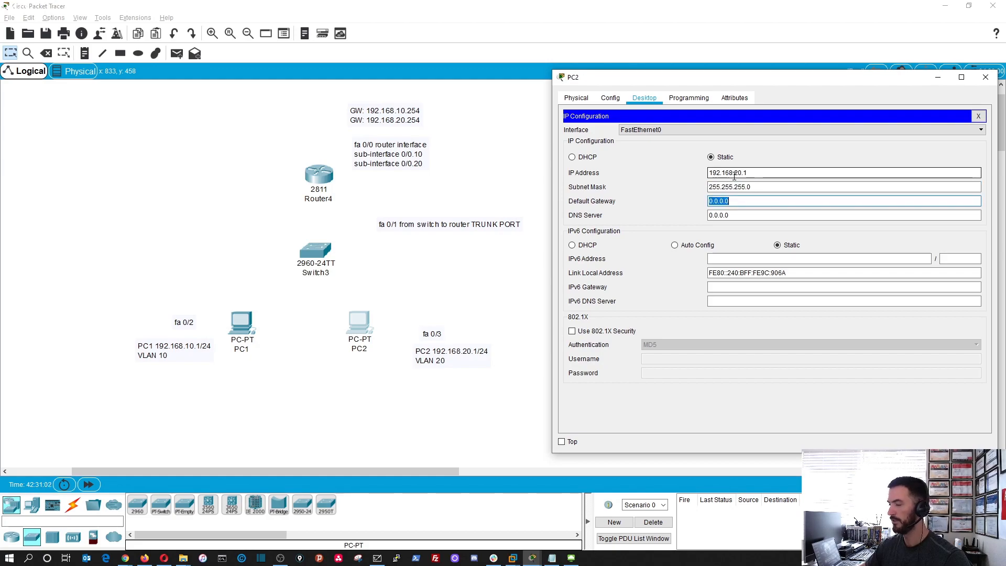
pyautogui.write('192.168.20.254')
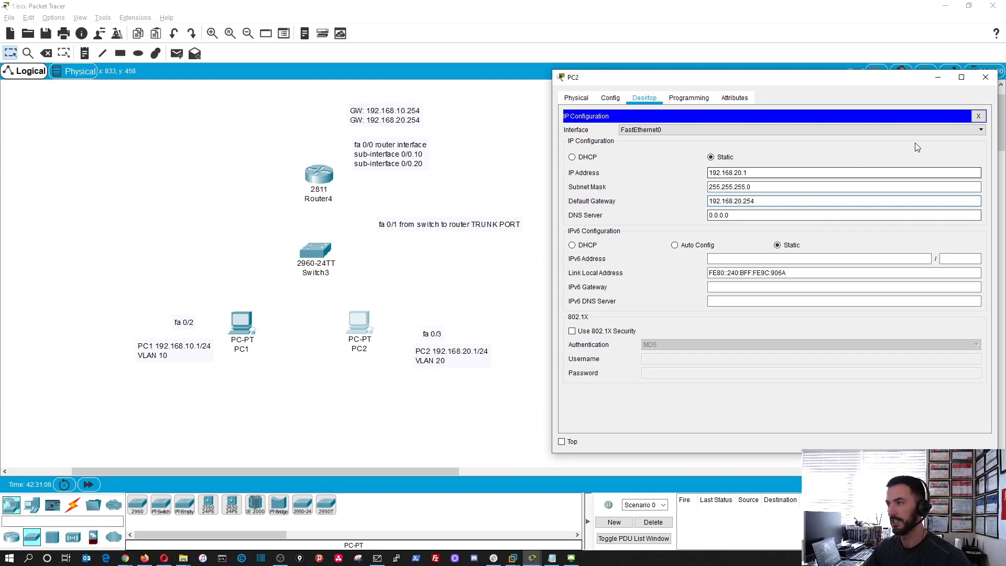
pyautogui.click(979, 117)
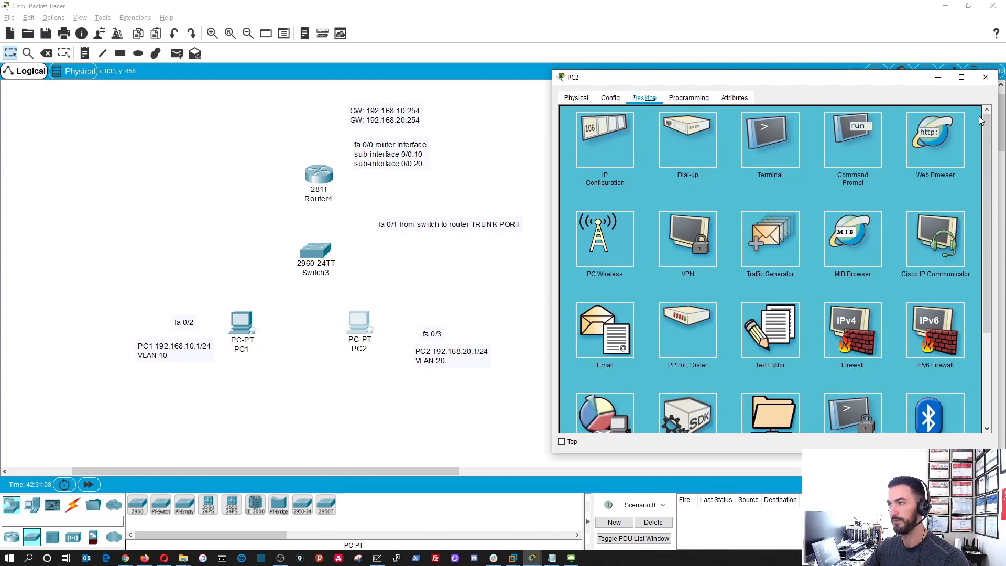
pyautogui.click(985, 77)
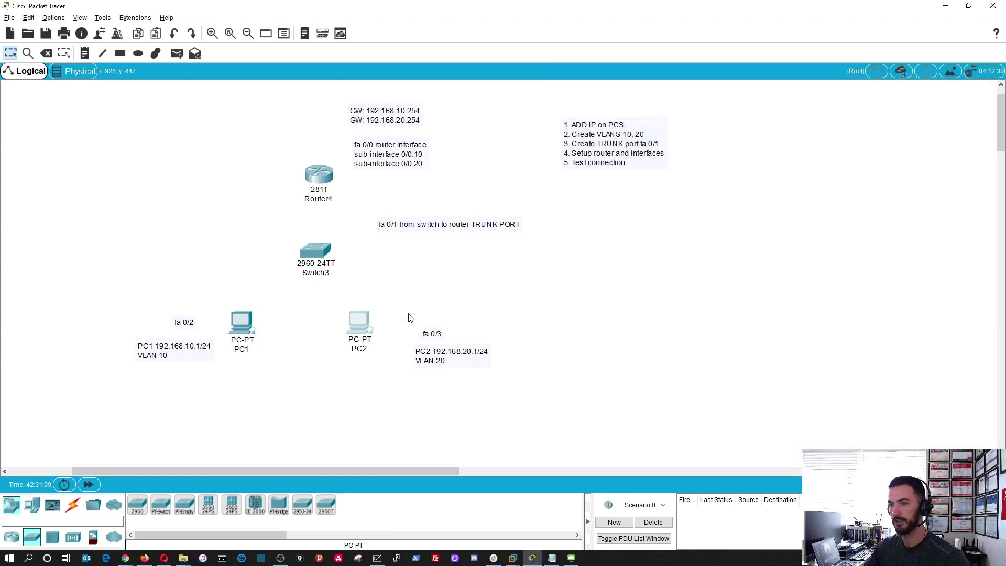
# Step: Cable PC1 to Switch3 Fa0/2 and PC2 to Fa0/3 with copper straight-through
pyautogui.click(71, 506)
pyautogui.click(184, 505)
pyautogui.click(241, 331)
pyautogui.click(278, 370)
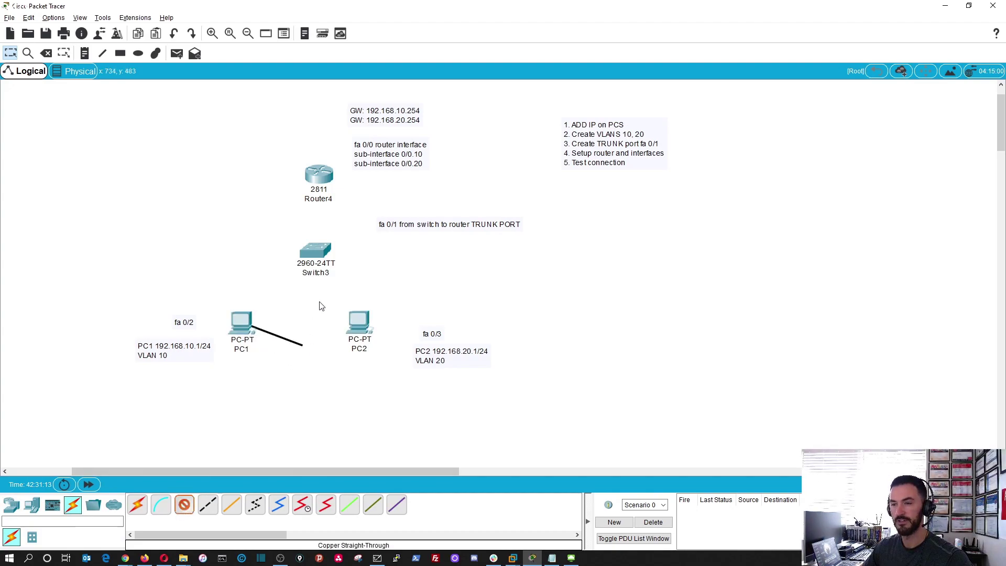
pyautogui.click(316, 253)
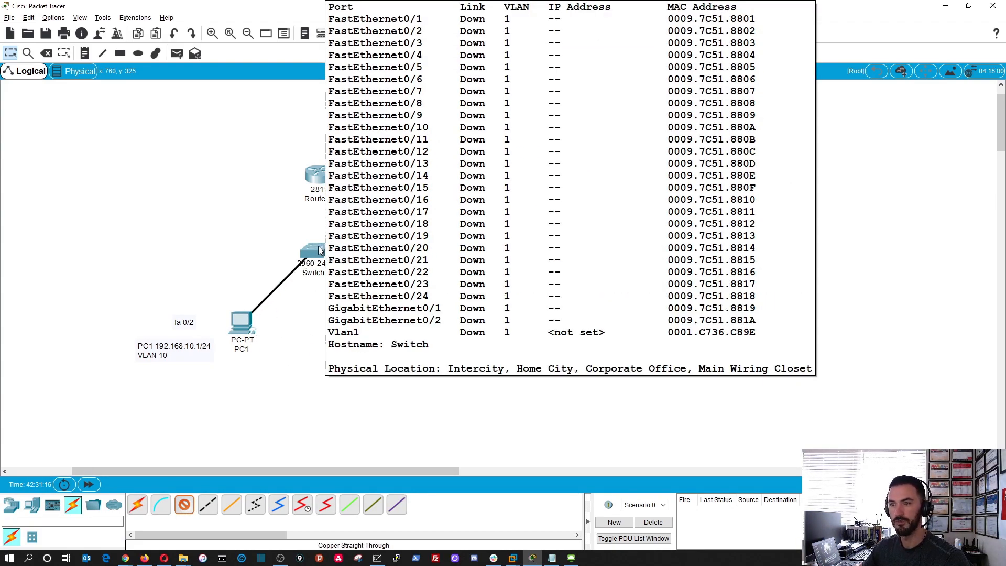
pyautogui.click(323, 253)
pyautogui.click(333, 282)
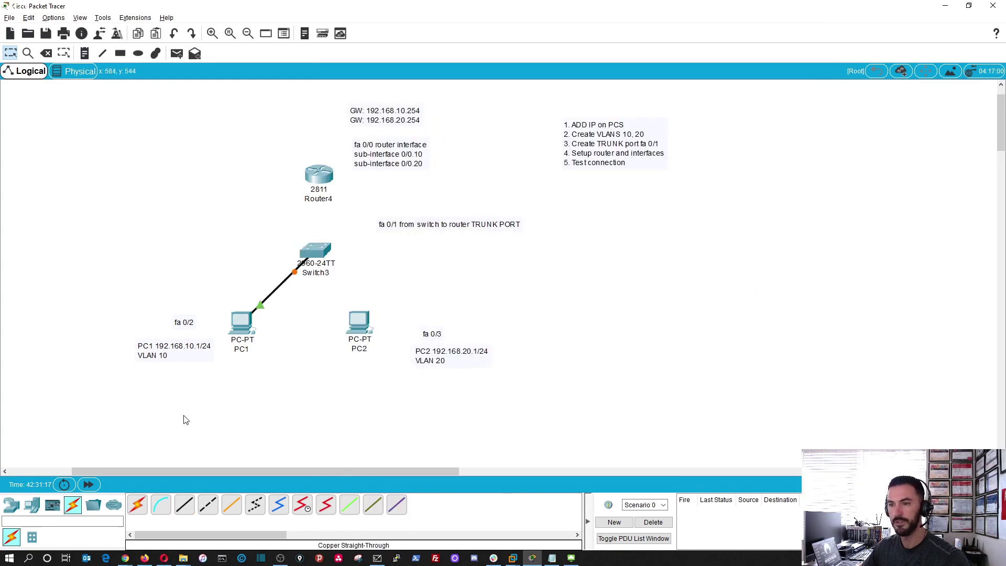
pyautogui.click(184, 505)
pyautogui.click(359, 331)
pyautogui.click(378, 356)
pyautogui.click(318, 256)
pyautogui.click(360, 268)
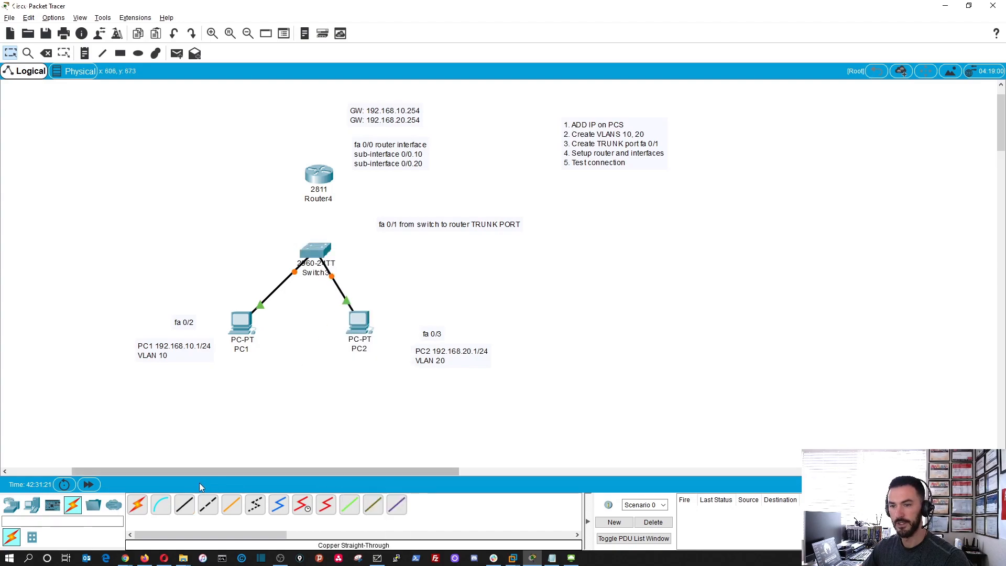
# Step: Cable Switch3 Fa0/1 to Router4 Fa0/0 and move the trunk-port note beside the switch
pyautogui.click(315, 259)
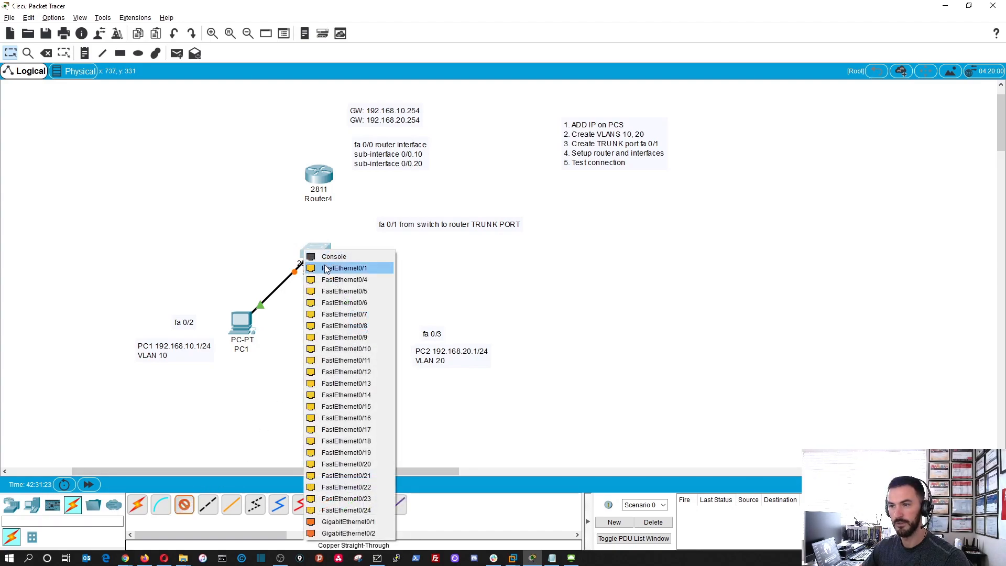
pyautogui.click(338, 260)
pyautogui.click(318, 174)
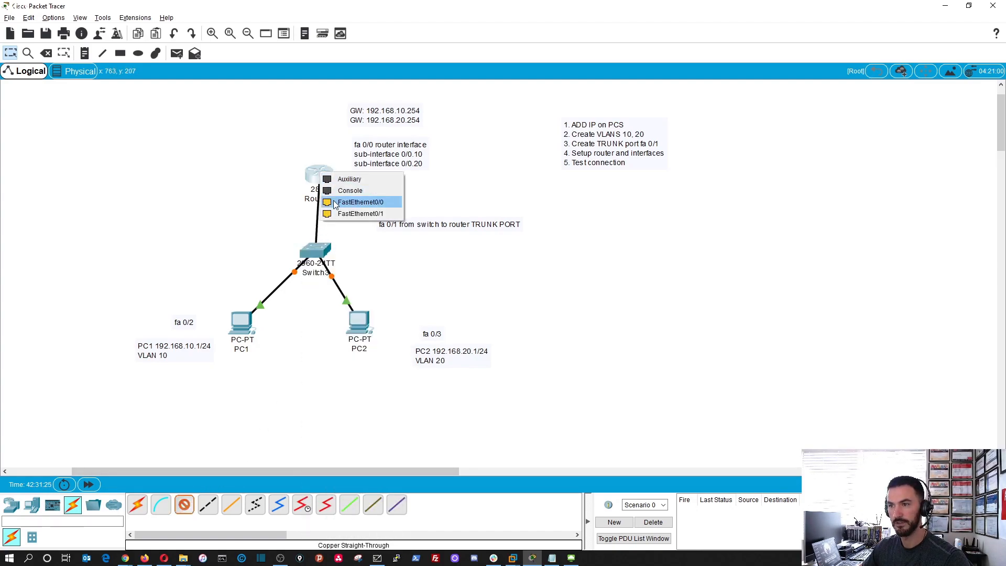
pyautogui.click(360, 213)
pyautogui.moveTo(322, 162); pyautogui.dragTo(321, 144)
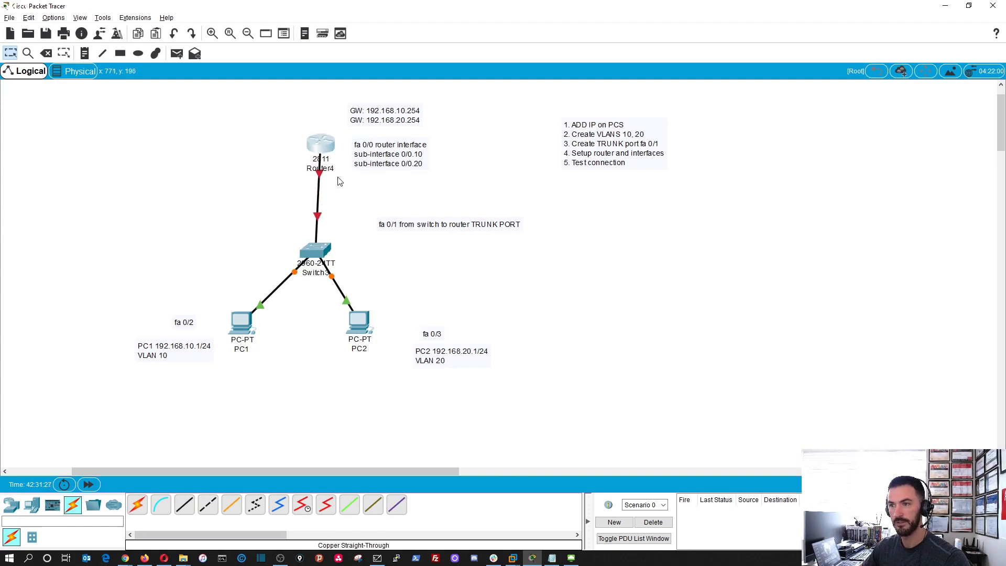
pyautogui.moveTo(427, 226); pyautogui.dragTo(390, 241)
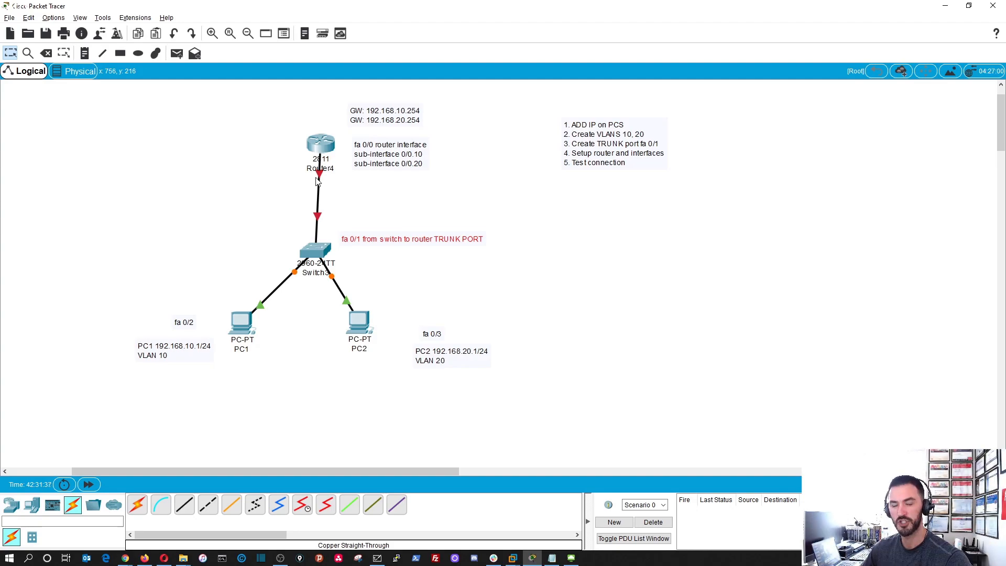
# Step: Open Switch3's CLI full screen and enter privileged mode with 'en'
pyautogui.click(319, 254)
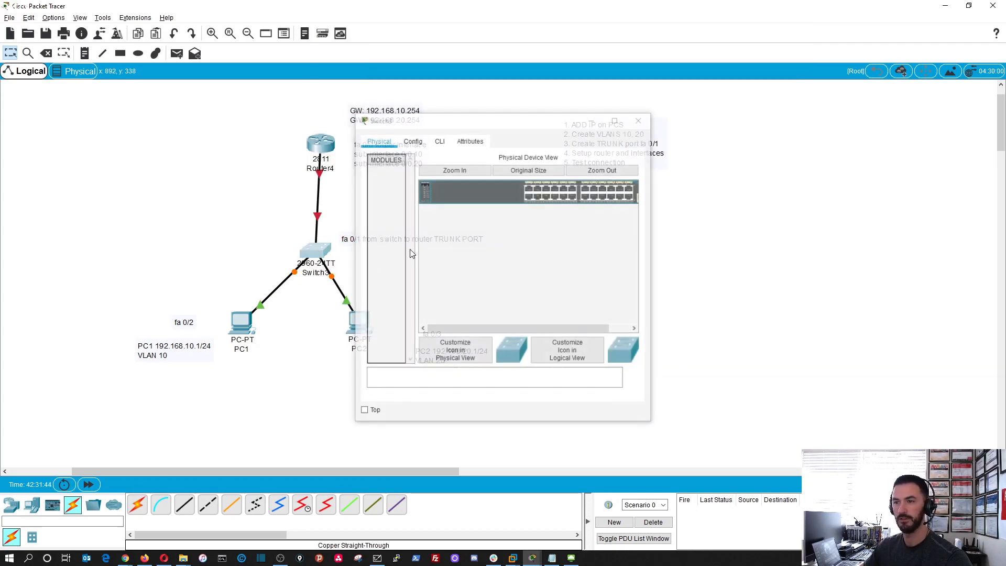
pyautogui.press('Escape')
pyautogui.click(330, 251)
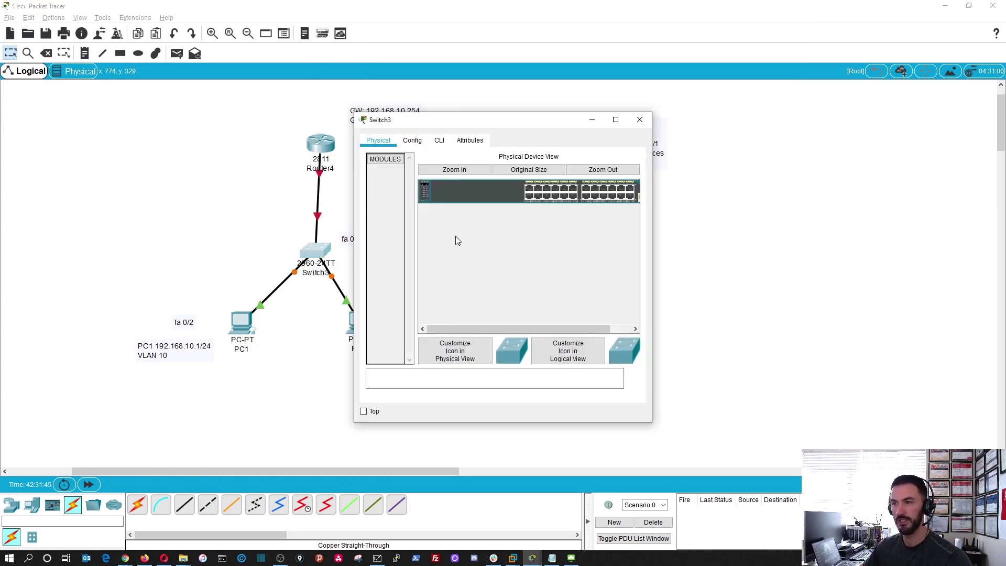
pyautogui.click(439, 141)
pyautogui.doubleClick(488, 120)
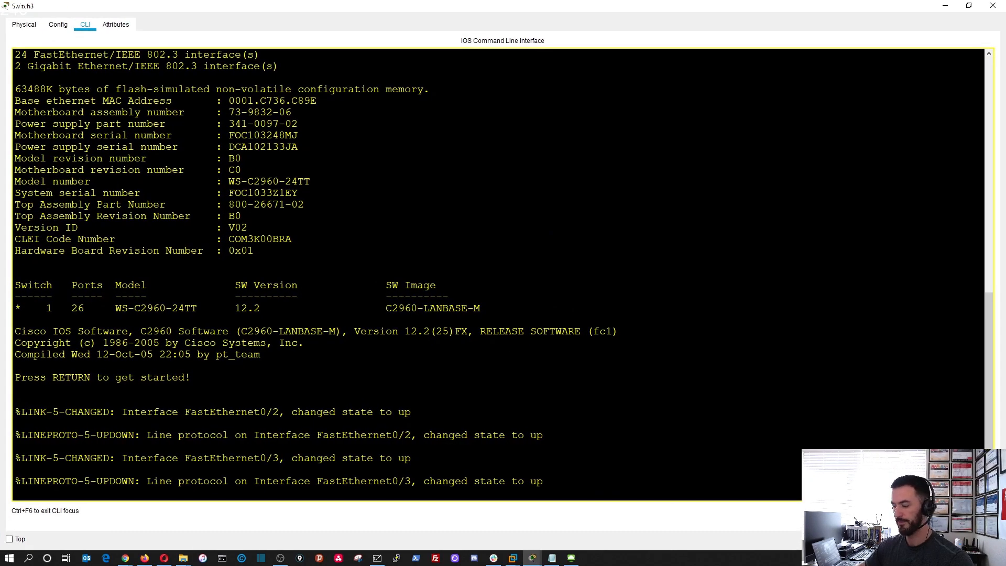
pyautogui.press('Return')
pyautogui.press('Return')
pyautogui.press('Return')
pyautogui.write('en')
pyautogui.press('Return')
pyautogui.write('show inter')
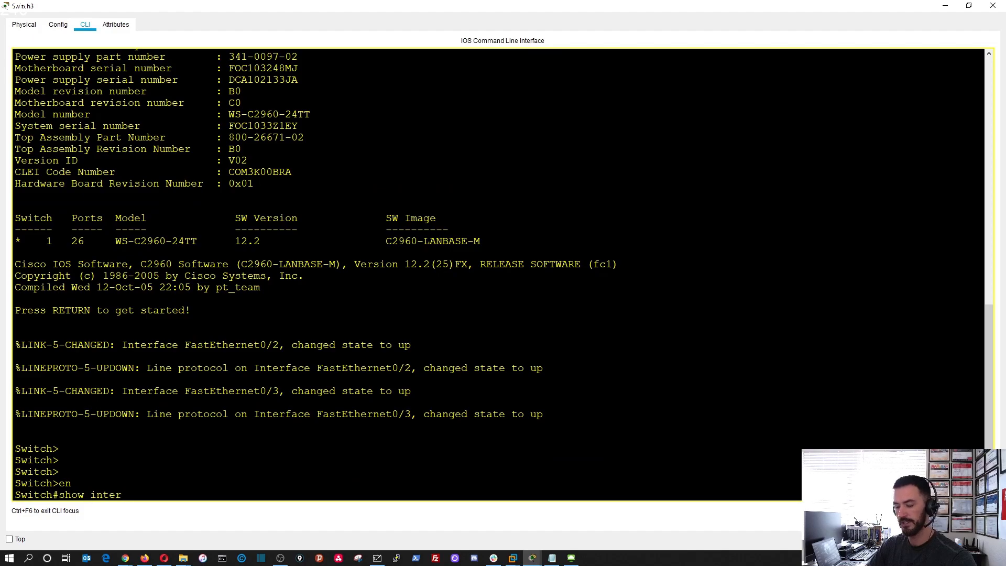
pyautogui.write('st')
# Step: Run 'show interfaces status' showing Fa0/2 and Fa0/3 connected and Fa0/1 notconnect
pyautogui.press('Tab')
pyautogui.press('Return')
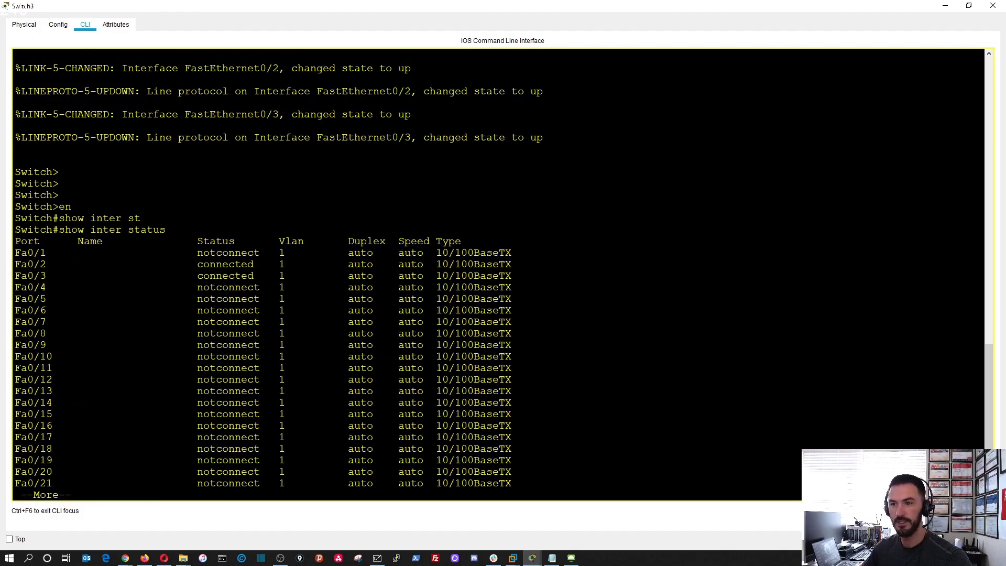
pyautogui.moveTo(265, 277); pyautogui.dragTo(15, 265)
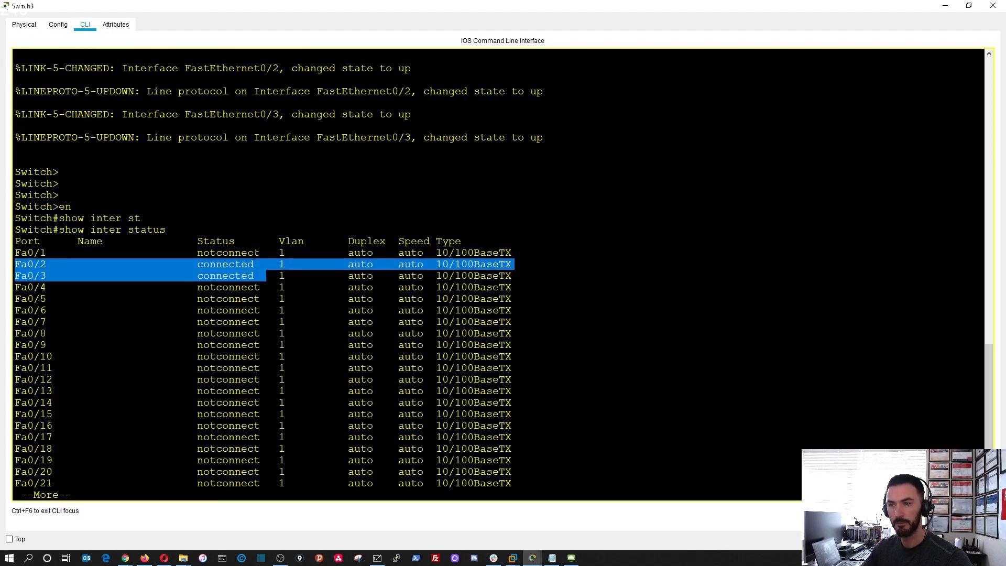
pyautogui.doubleClick(252, 253)
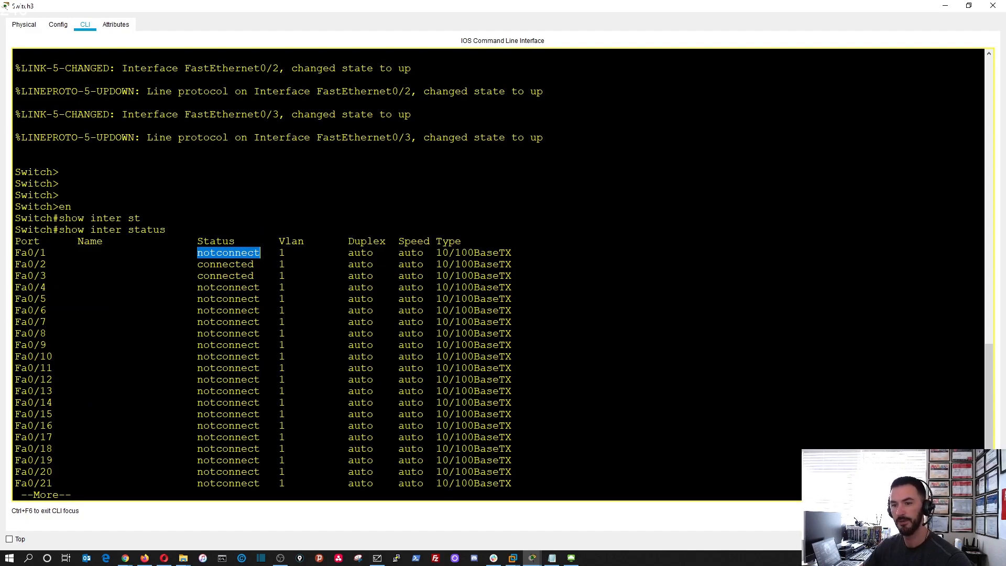
pyautogui.press('space')
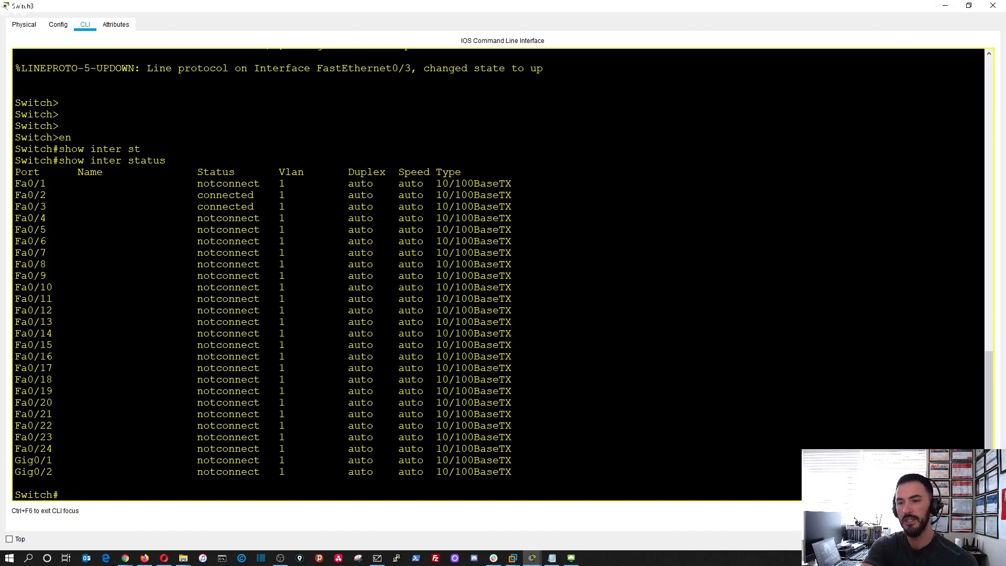
pyautogui.write('config')
pyautogui.press('BackSpace')
pyautogui.press('BackSpace')
pyautogui.press('BackSpace')
pyautogui.press('BackSpace')
pyautogui.press('BackSpace')
pyautogui.press('Return')
pyautogui.press('Return')
pyautogui.press('Return')
pyautogui.press('Return')
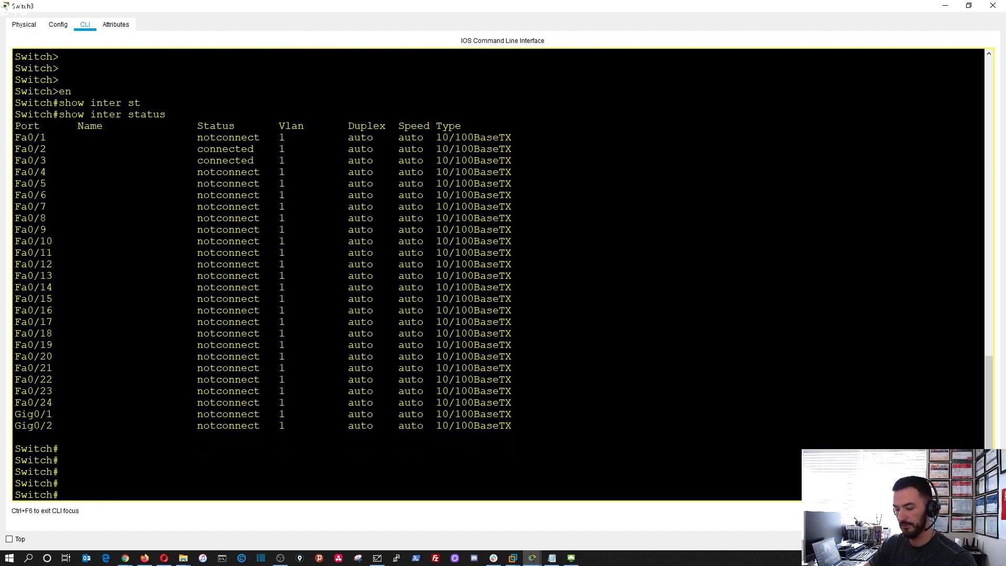
pyautogui.write('show vlan br')
pyautogui.press('Return')
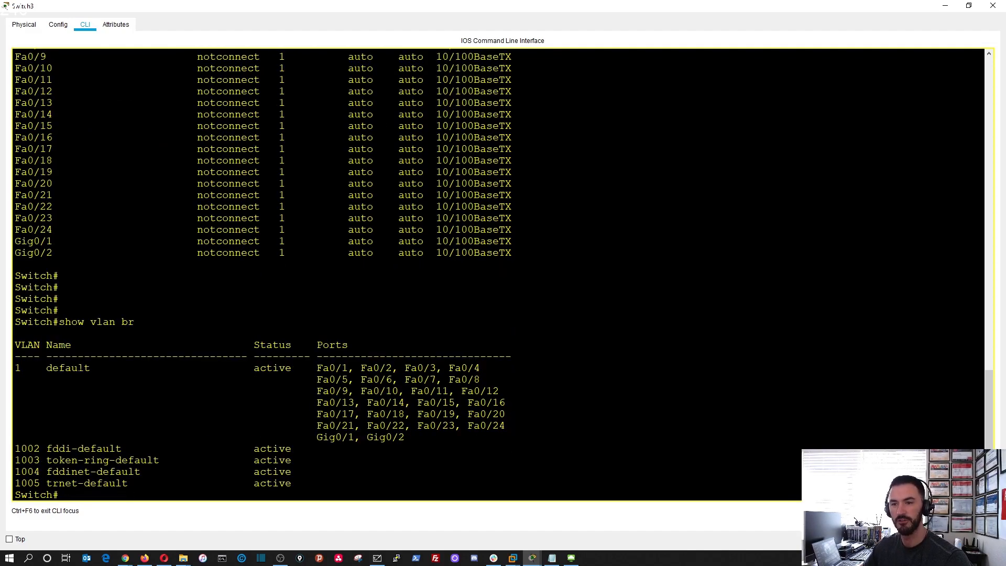
# Step: Enter global configuration and create VLAN 10 named JACK
pyautogui.doubleClick(68, 368)
pyautogui.click(68, 368)
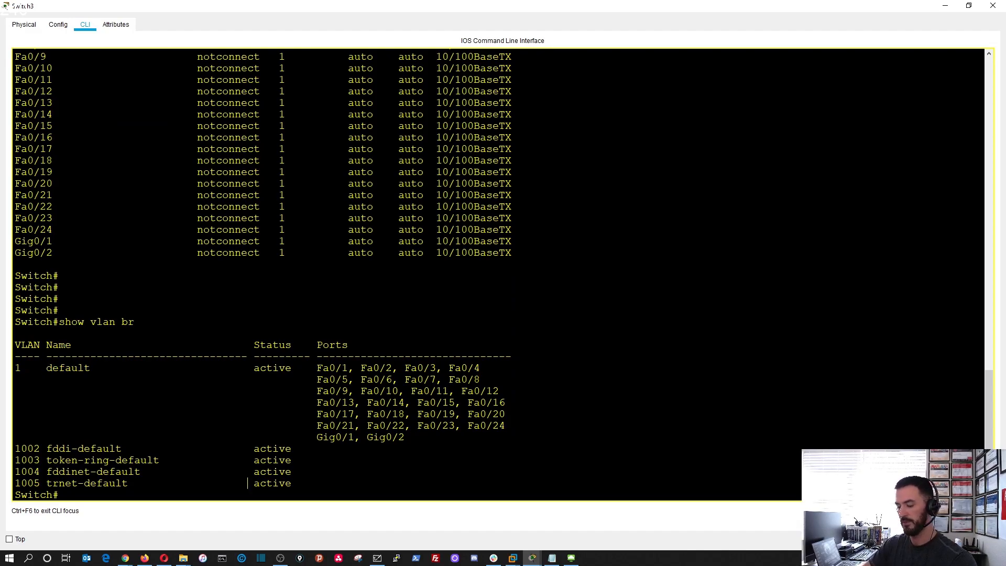
pyautogui.write('config t')
pyautogui.press('Return')
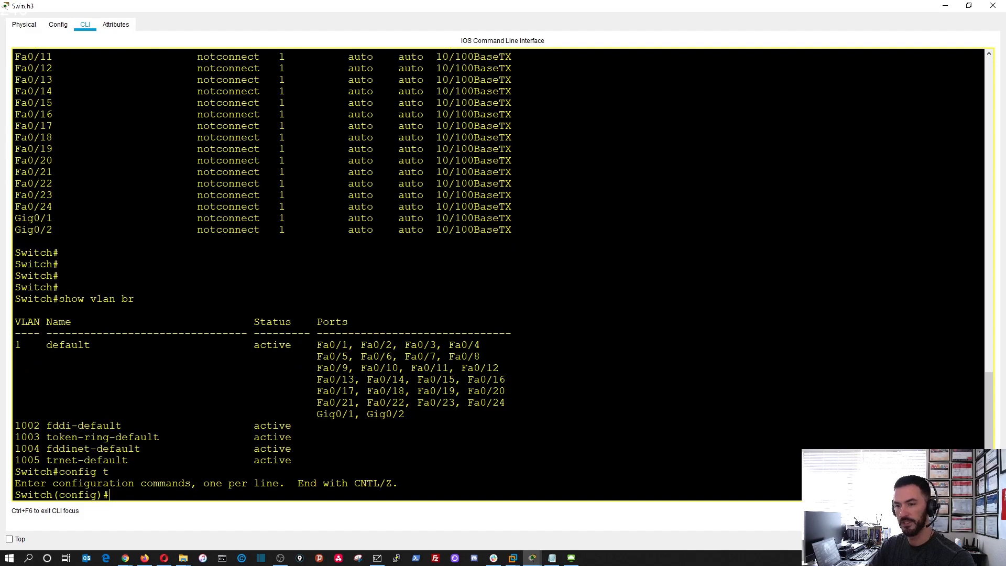
pyautogui.write('vla')
pyautogui.press('Tab')
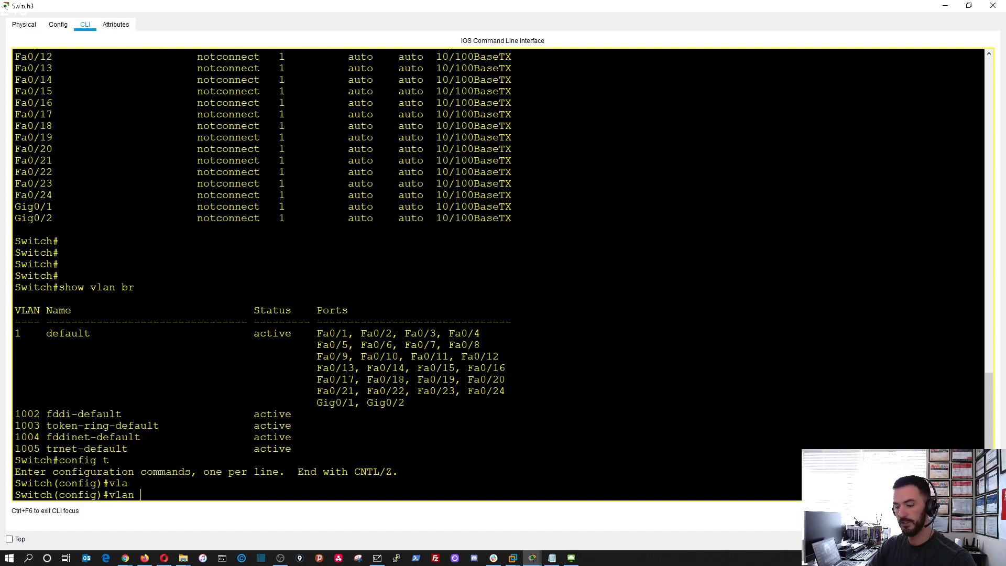
pyautogui.write('10')
pyautogui.press('Return')
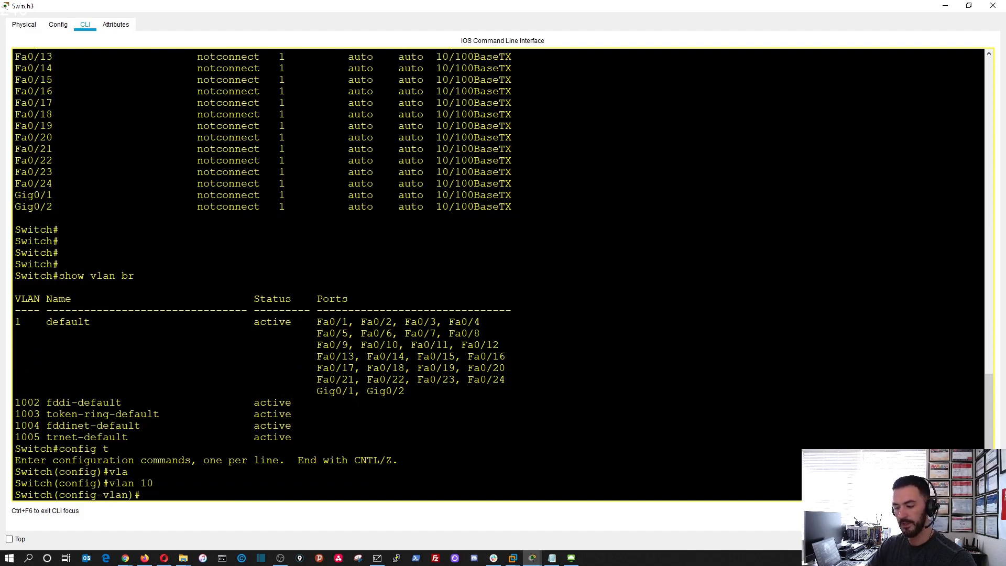
pyautogui.write('name ')
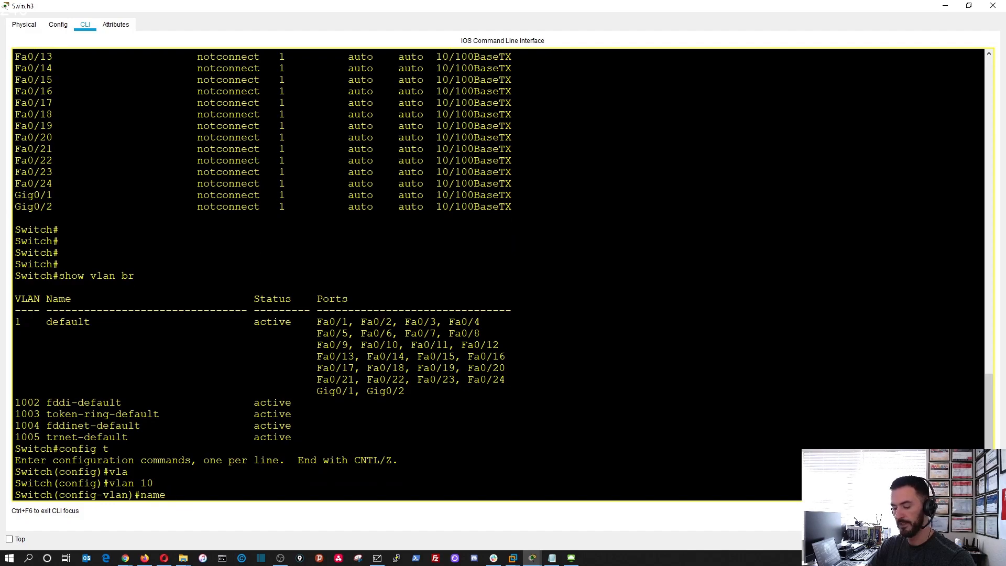
pyautogui.write('JACK')
pyautogui.press('Return')
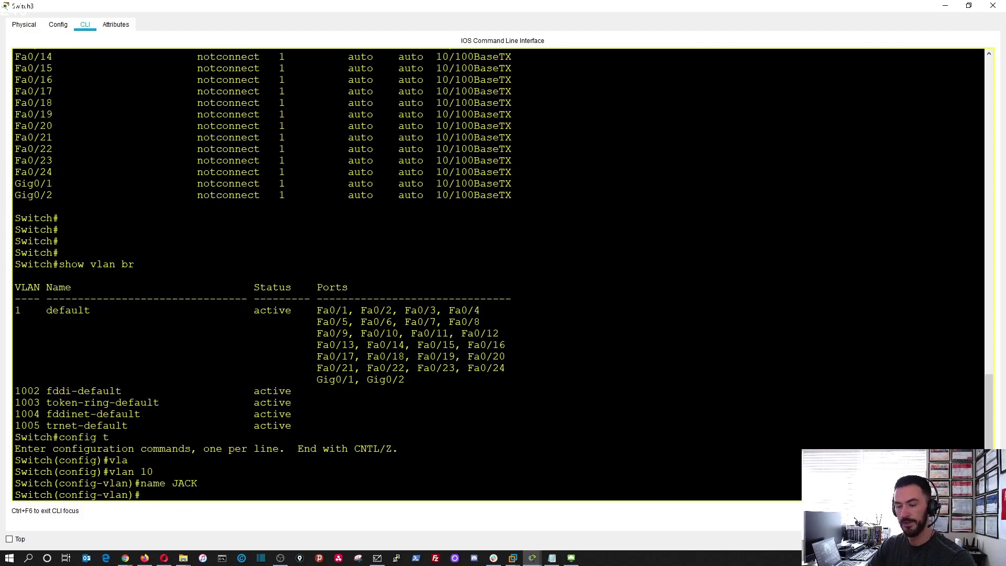
pyautogui.write('vlan')
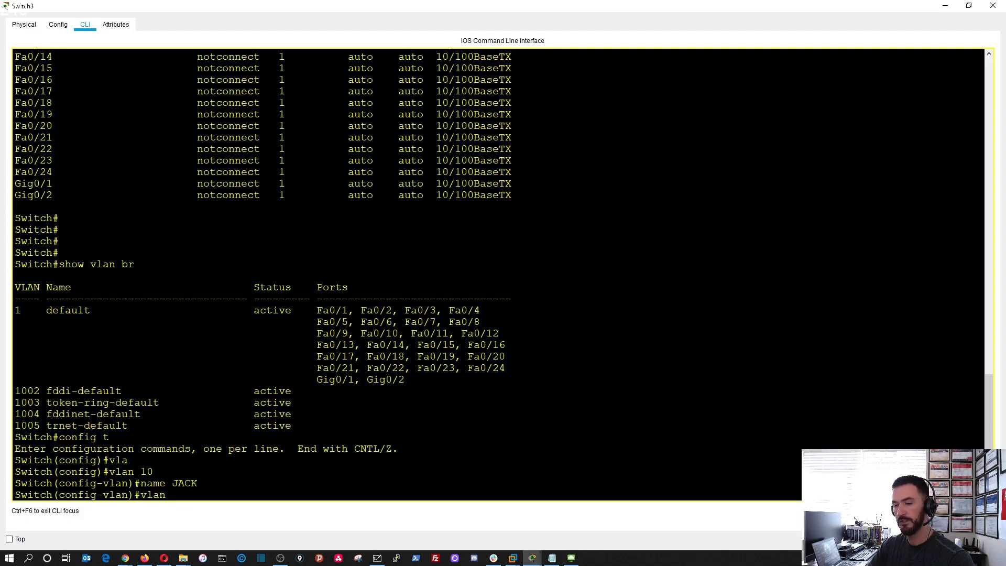
pyautogui.write(' 20')
# Step: Create VLAN 20 named PAT and save the switch configuration with 'do wr'
pyautogui.press('Return')
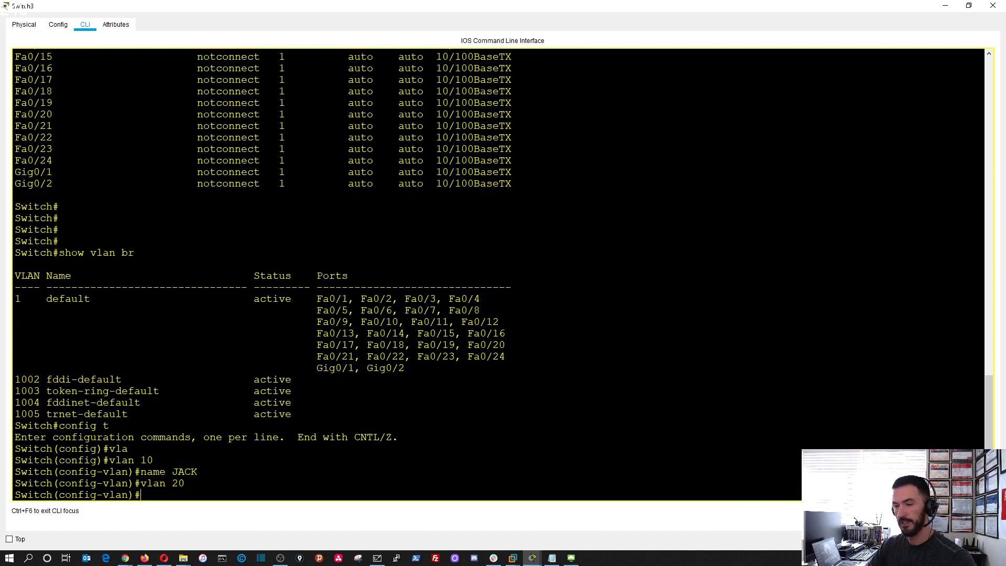
pyautogui.write('na')
pyautogui.press('Tab')
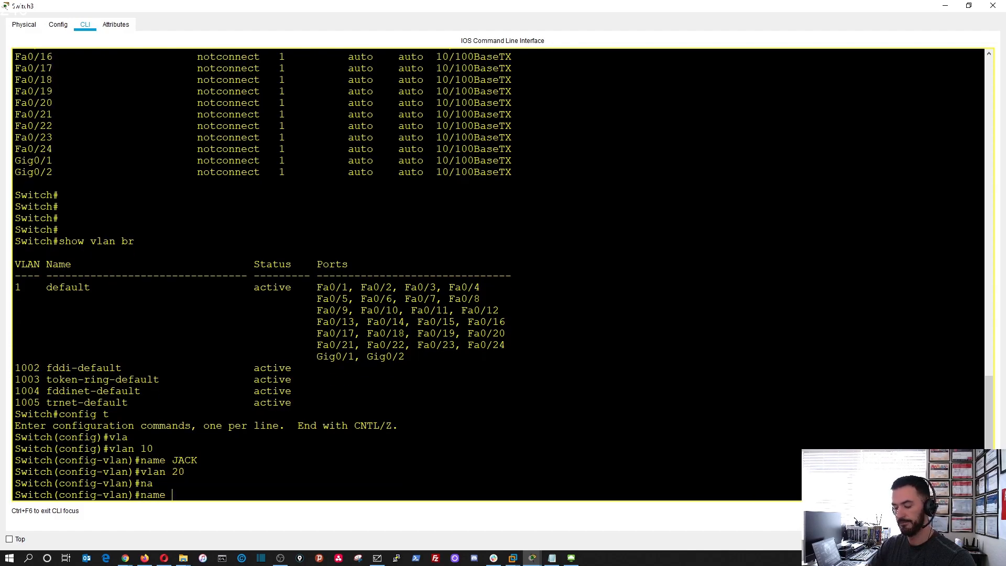
pyautogui.write('PAT')
pyautogui.press('Return')
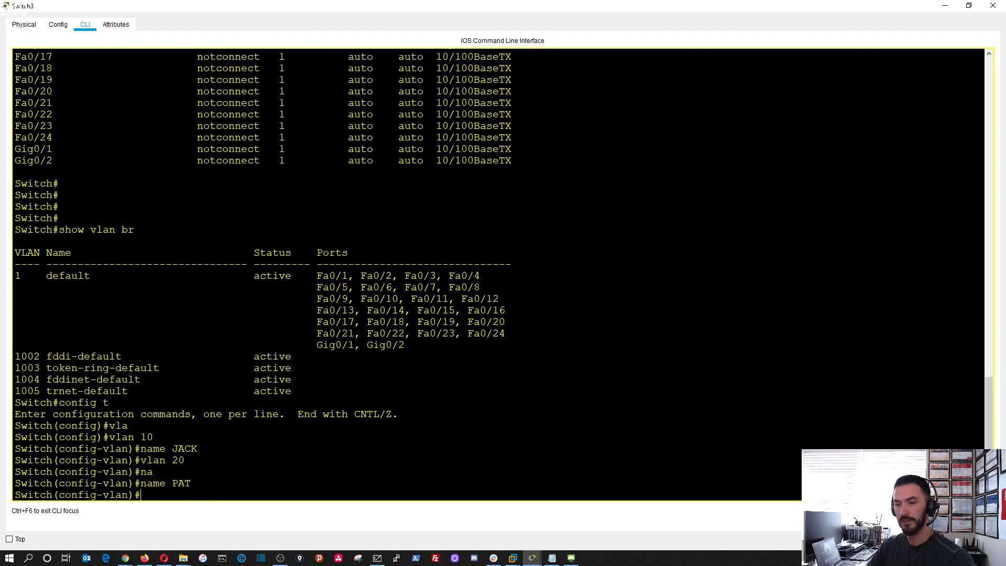
pyautogui.press('Return')
pyautogui.press('Return')
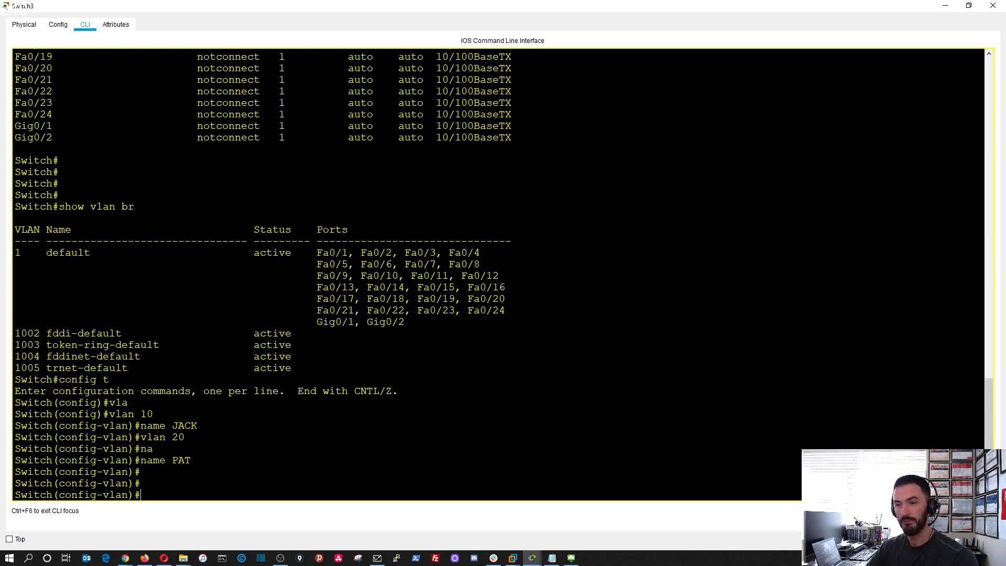
pyautogui.press('Return')
pyautogui.press('Return')
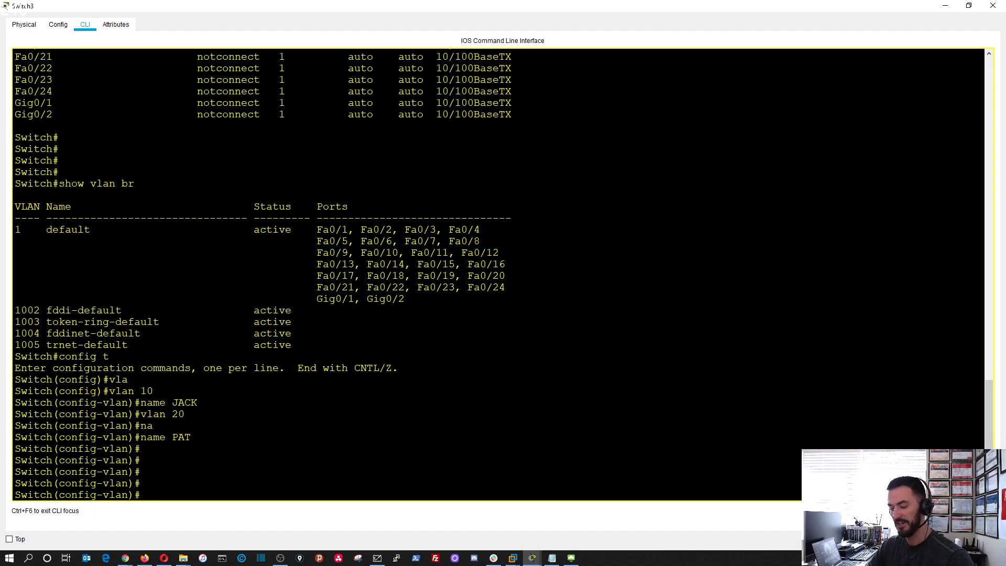
pyautogui.write('cowr')
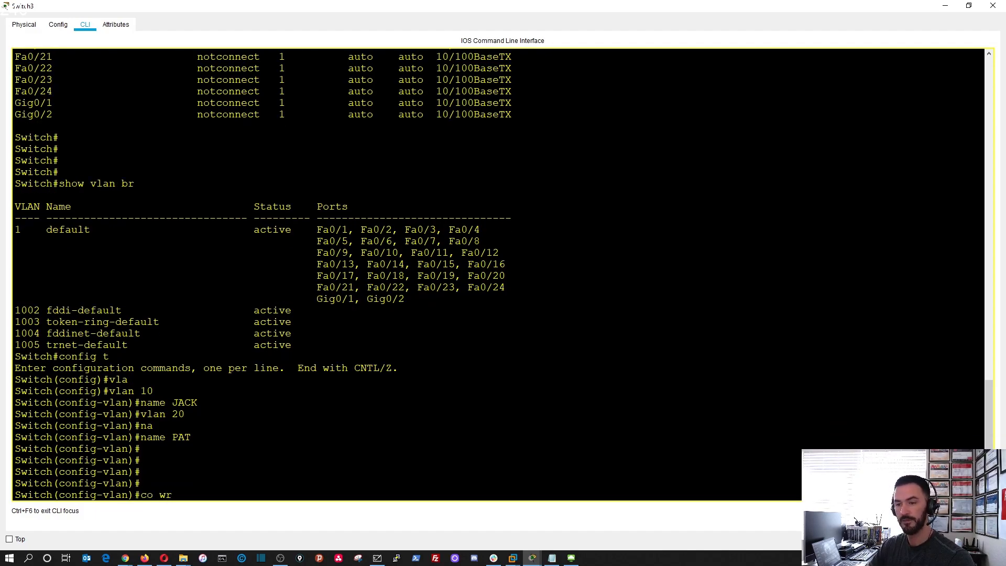
pyautogui.press('BackSpace')
pyautogui.press('BackSpace')
pyautogui.press('BackSpace')
pyautogui.press('BackSpace')
pyautogui.press('BackSpace')
pyautogui.write('do')
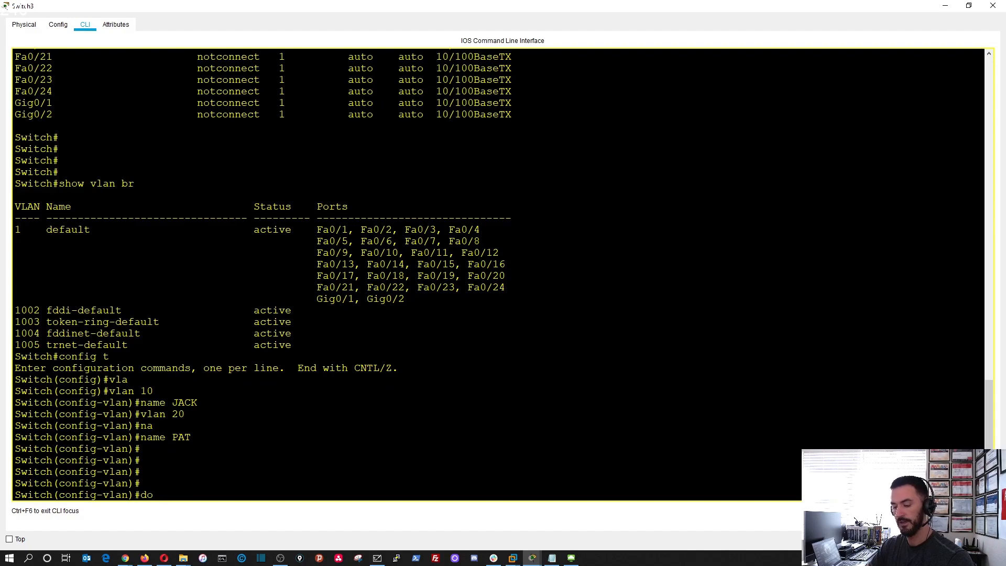
pyautogui.press('Return')
pyautogui.press('Return')
pyautogui.press('Return')
pyautogui.press('Return')
pyautogui.press('Return')
pyautogui.write('end')
# Step: Run 'show vlan brief' confirming VLAN 10 JACK and VLAN 20 PAT are active
pyautogui.press('Return')
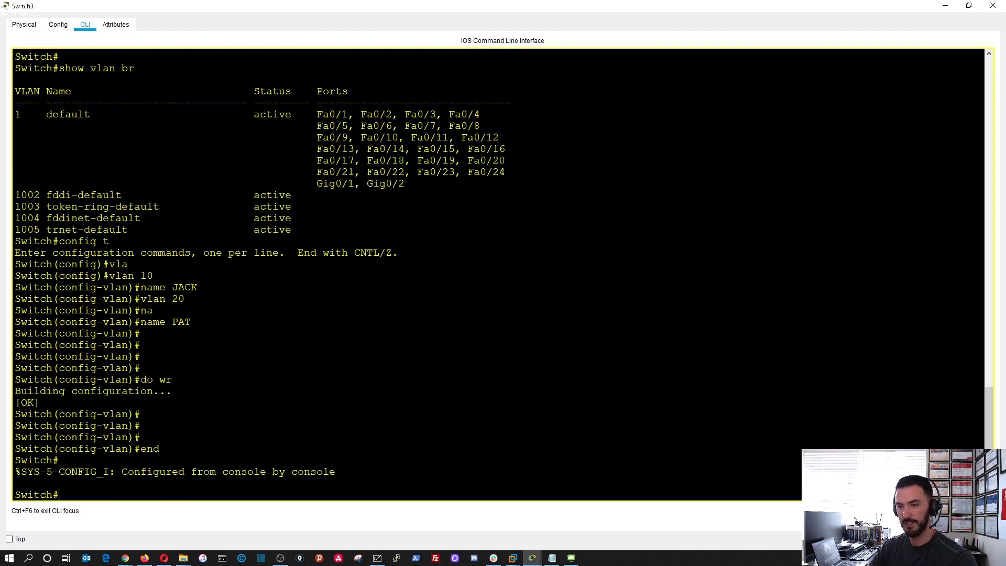
pyautogui.press('Return')
pyautogui.press('Return')
pyautogui.write('shw')
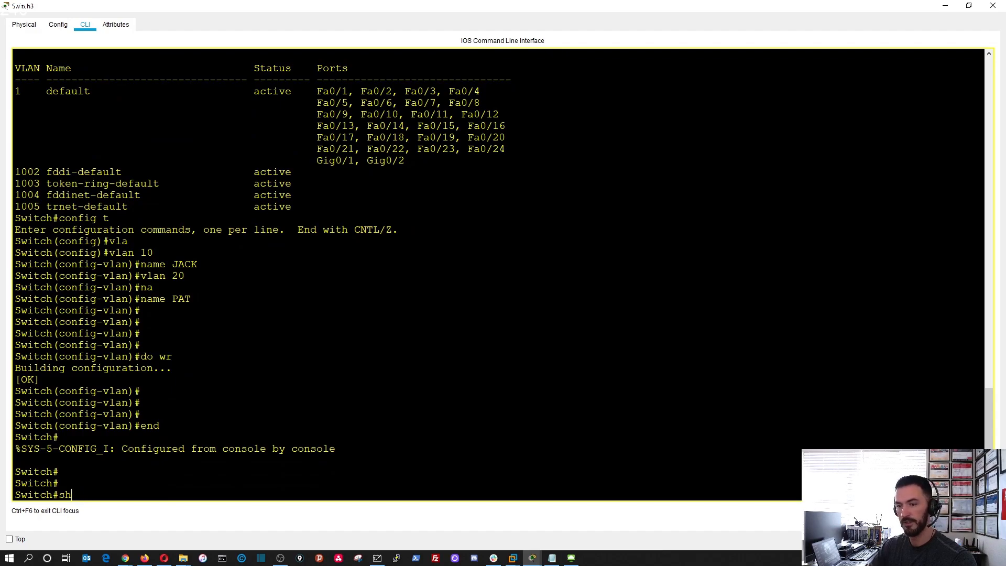
pyautogui.press('Tab')
pyautogui.write('vla')
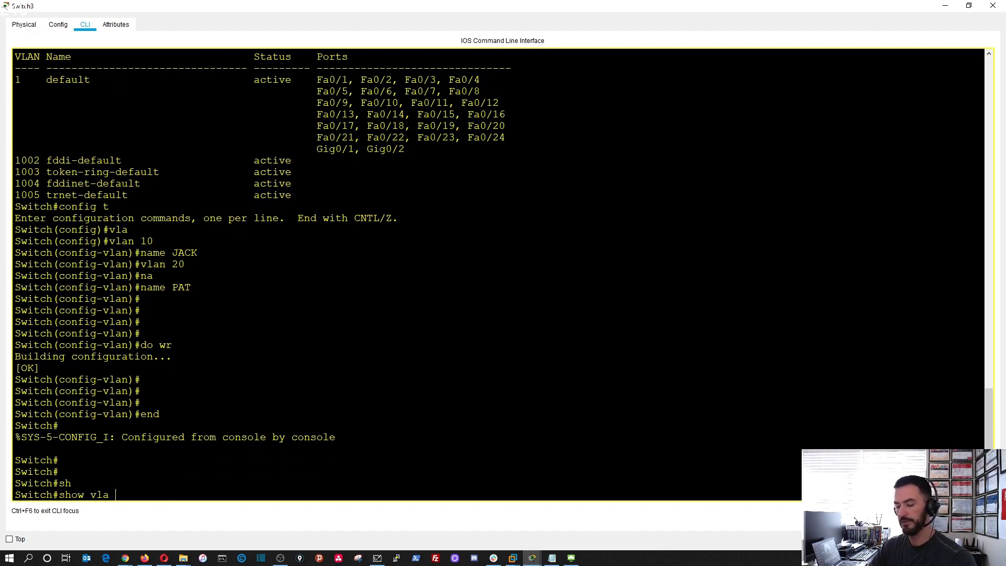
pyautogui.press('Return')
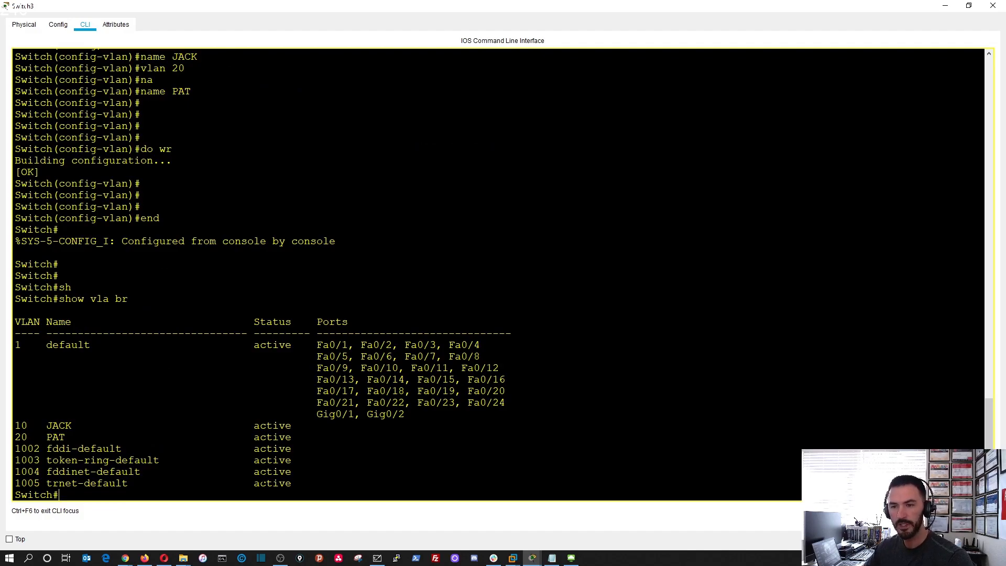
pyautogui.moveTo(320, 439); pyautogui.dragTo(28, 414)
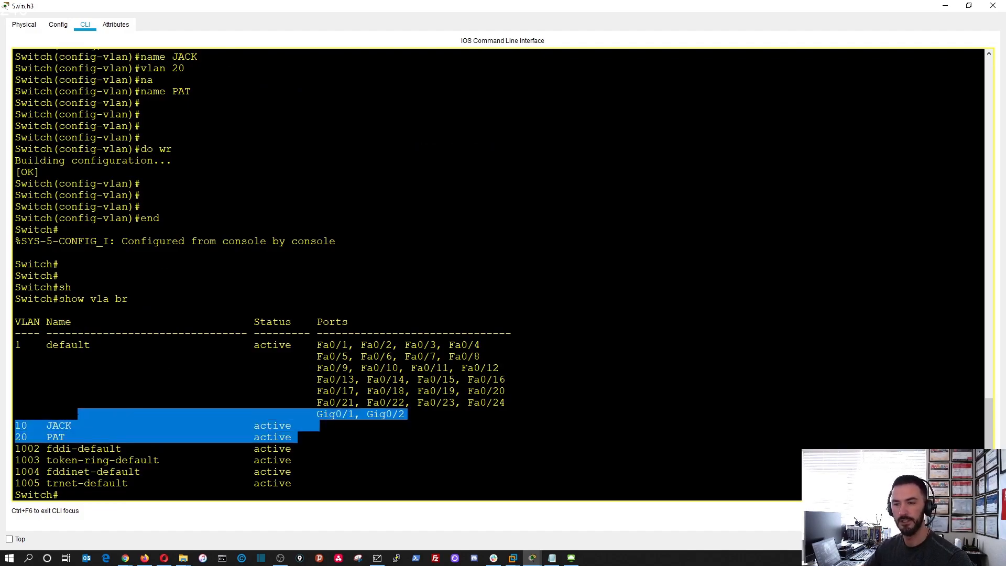
pyautogui.click(98, 420)
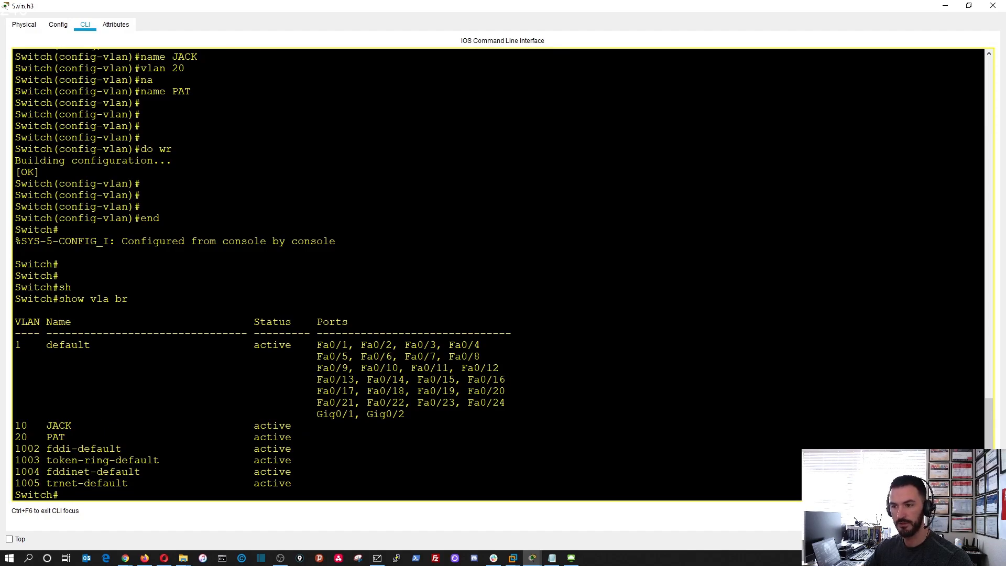
pyautogui.moveTo(548, 18)
pyautogui.mouseDown()
pyautogui.moveTo(754, 106)
pyautogui.moveTo(548, 44)
pyautogui.mouseUp()
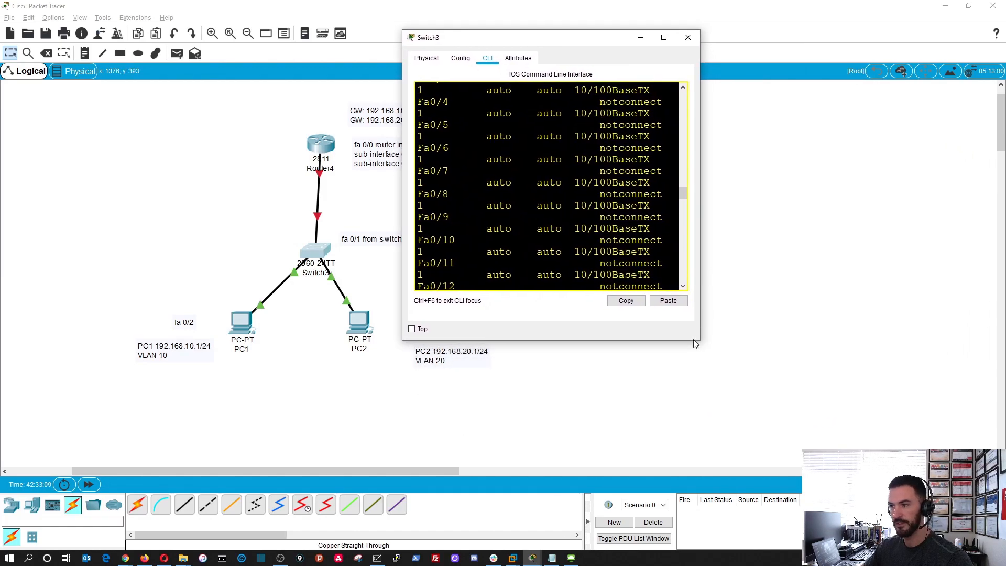
pyautogui.doubleClick(611, 37)
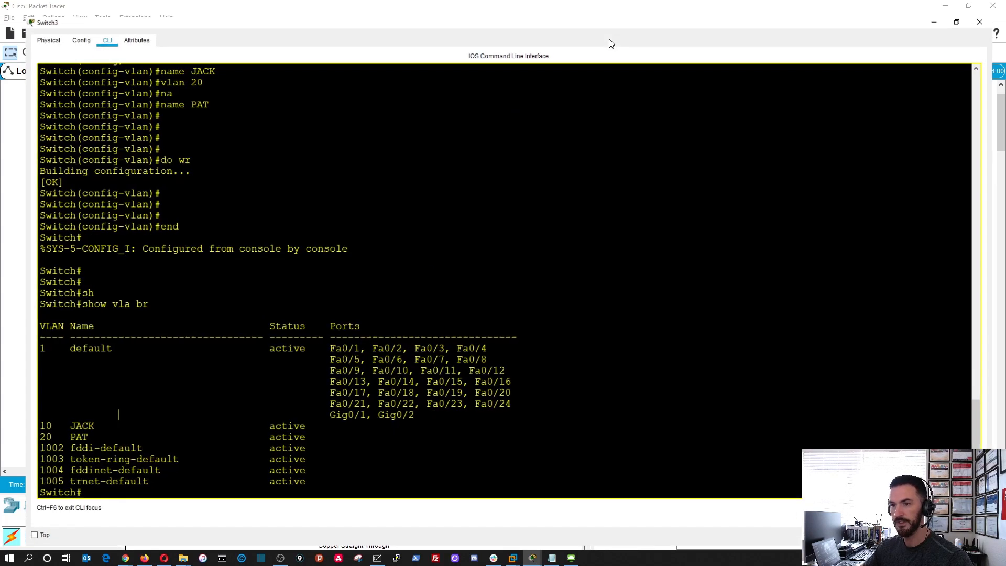
pyautogui.write('c9onfi')
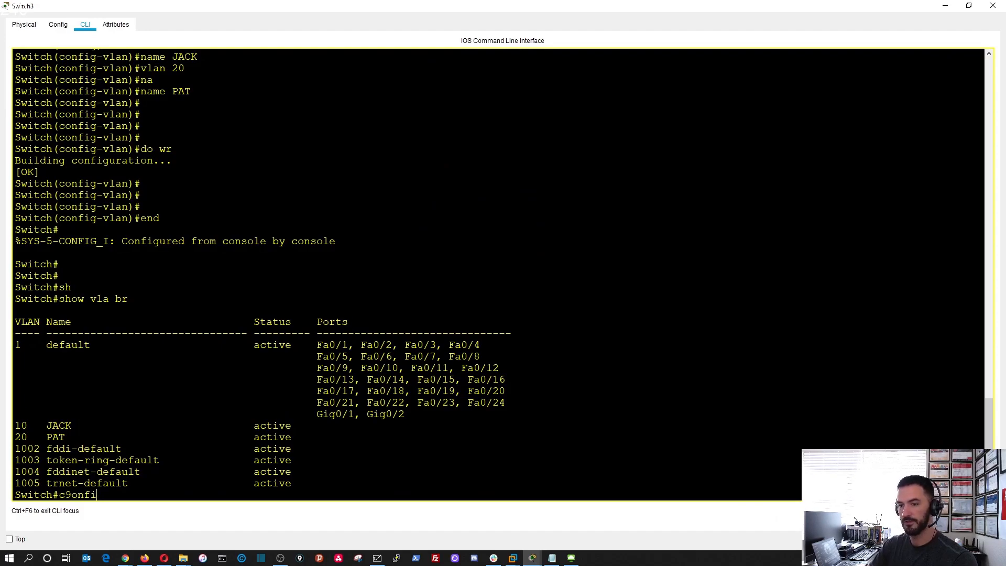
# Step: Enter global configuration and interface FastEthernet 0/2 on the switch
pyautogui.press('BackSpace')
pyautogui.press('BackSpace')
pyautogui.press('BackSpace')
pyautogui.write('confi9g')
pyautogui.press('BackSpace')
pyautogui.press('BackSpace')
pyautogui.press('BackSpace')
pyautogui.press('Tab')
pyautogui.write('t')
pyautogui.press('Tab')
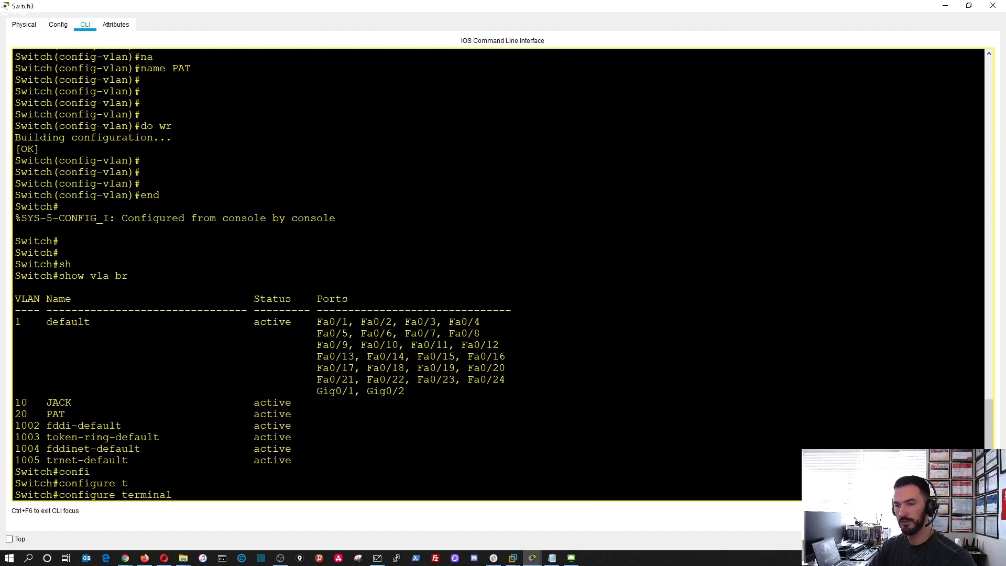
pyautogui.press('Return')
pyautogui.write('inter')
pyautogui.press('Tab')
pyautogui.write('fas')
pyautogui.press('Tab')
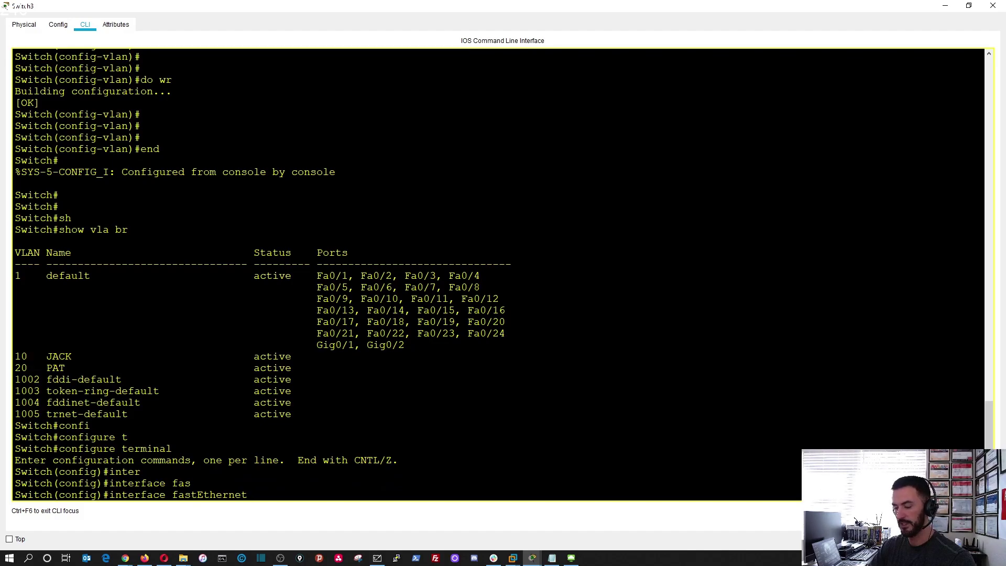
pyautogui.write('0/2')
pyautogui.press('BackSpace')
pyautogui.press('BackSpace')
pyautogui.press('BackSpace')
pyautogui.write('0/2')
pyautogui.press('Return')
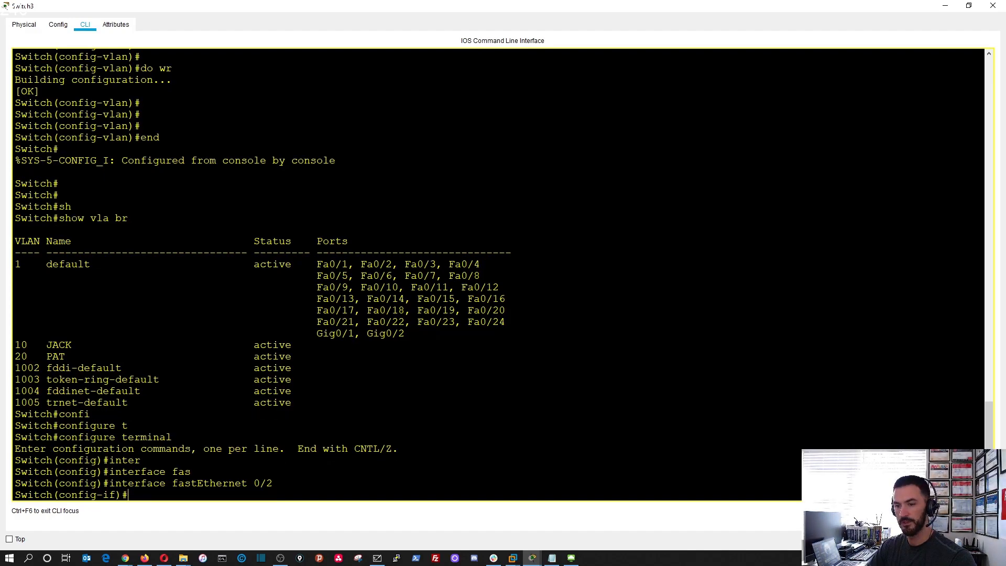
pyautogui.hotkey('alt', 'Tab')
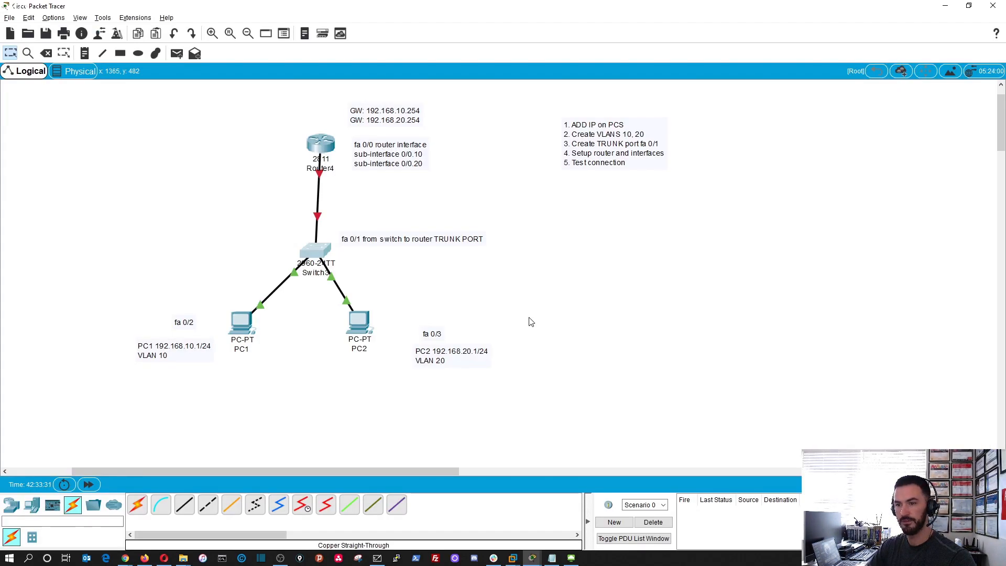
pyautogui.hotkey('alt', 'Tab')
# Step: Make Fa0/2 an access port in VLAN 10 with description JACK-PC
pyautogui.press('Tab')
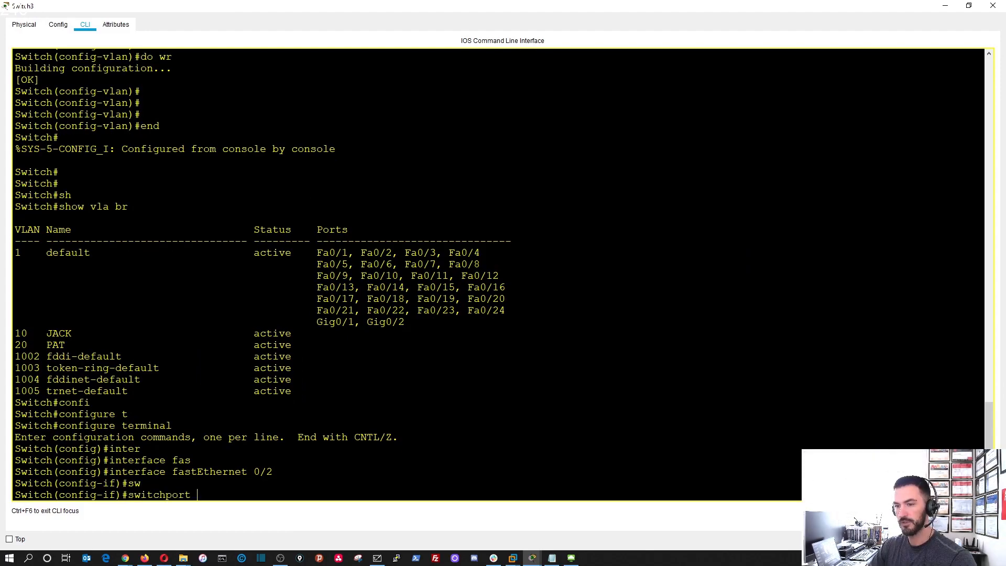
pyautogui.write('mo')
pyautogui.press('Tab')
pyautogui.write('ac')
pyautogui.press('Tab')
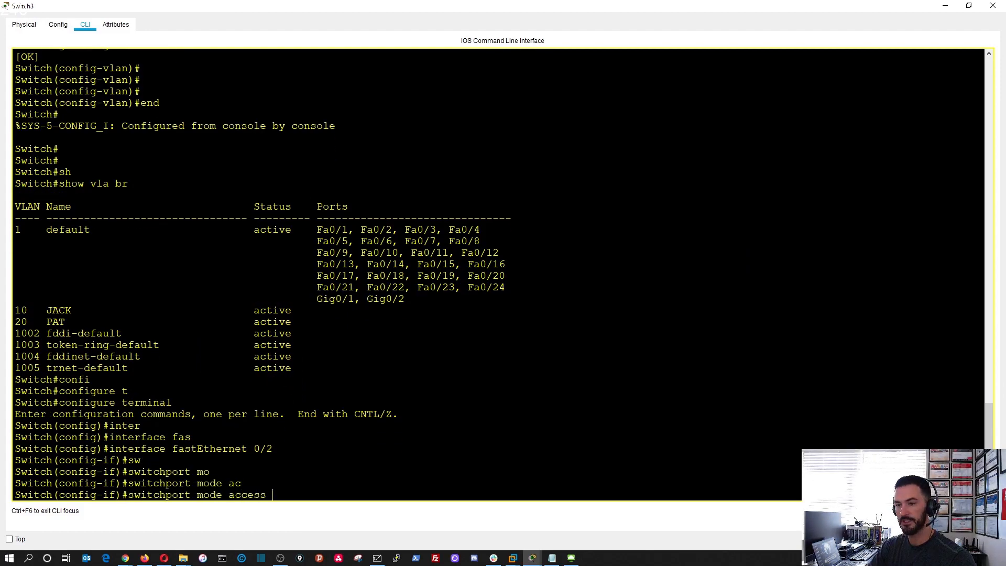
pyautogui.press('Return')
pyautogui.write('sw')
pyautogui.press('Tab')
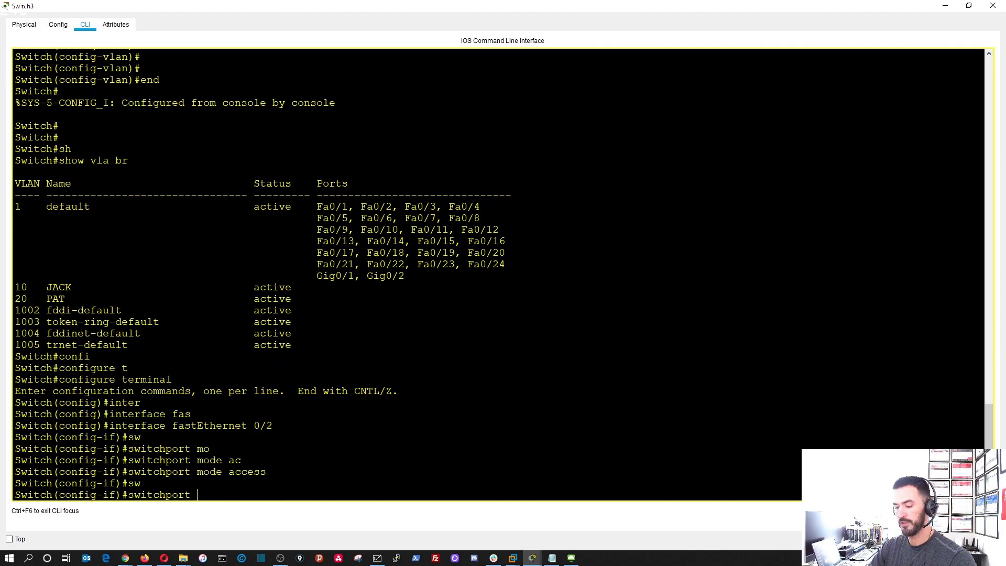
pyautogui.write('ac')
pyautogui.press('Tab')
pyautogui.write('vla')
pyautogui.press('Tab')
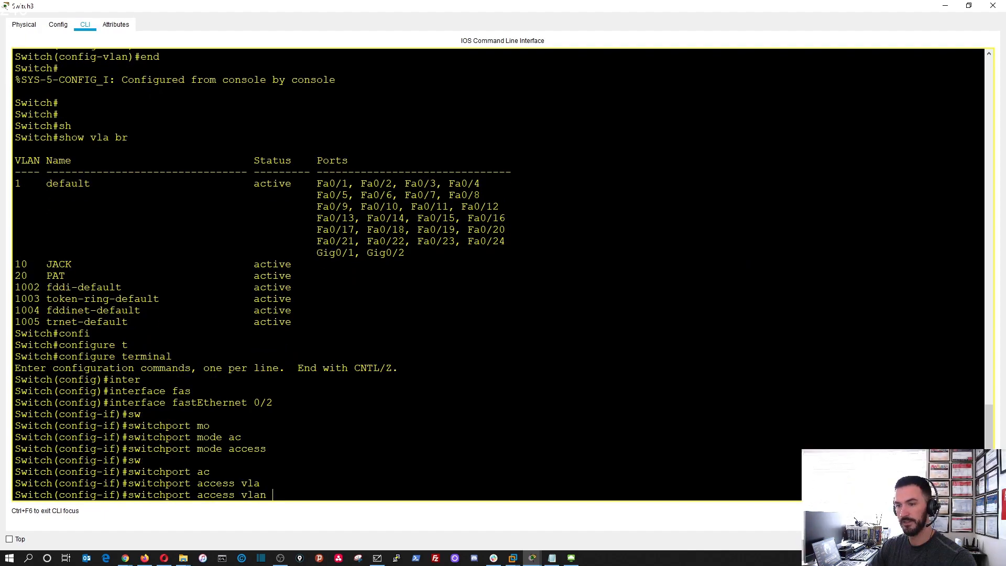
pyautogui.write('10')
pyautogui.press('Return')
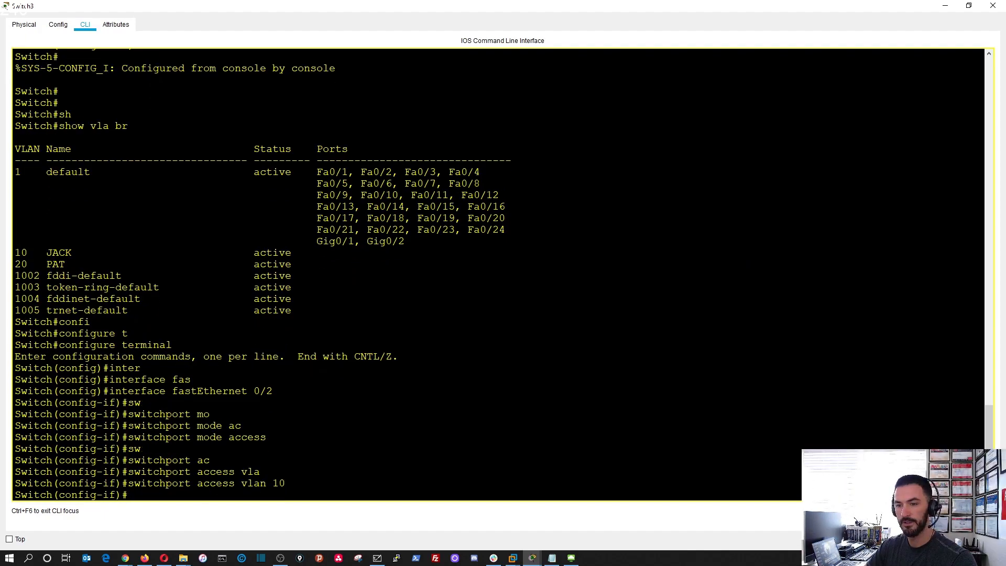
pyautogui.write('de')
pyautogui.press('Tab')
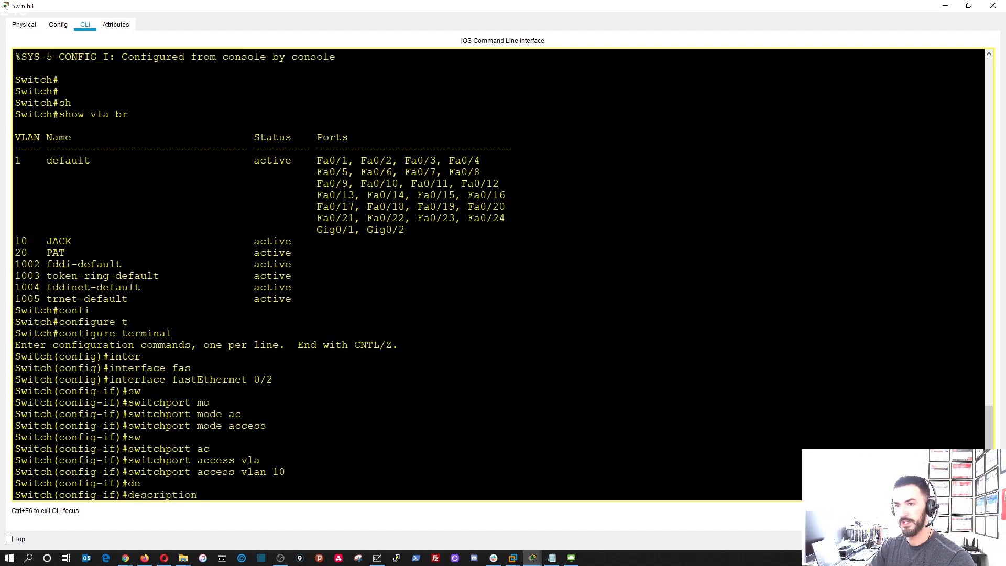
pyautogui.write('JACK')
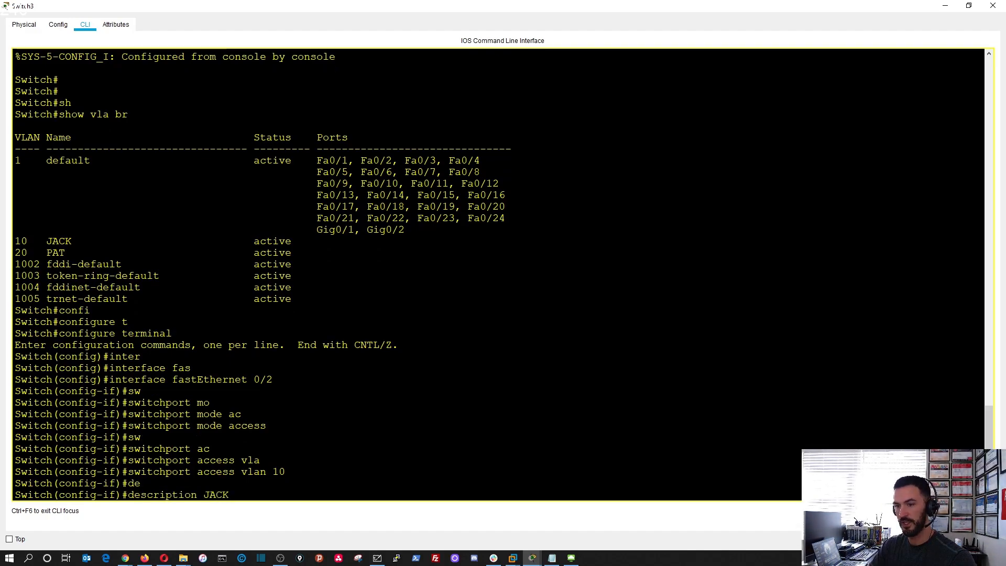
pyautogui.write('-PC')
pyautogui.press('Return')
pyautogui.press('Return')
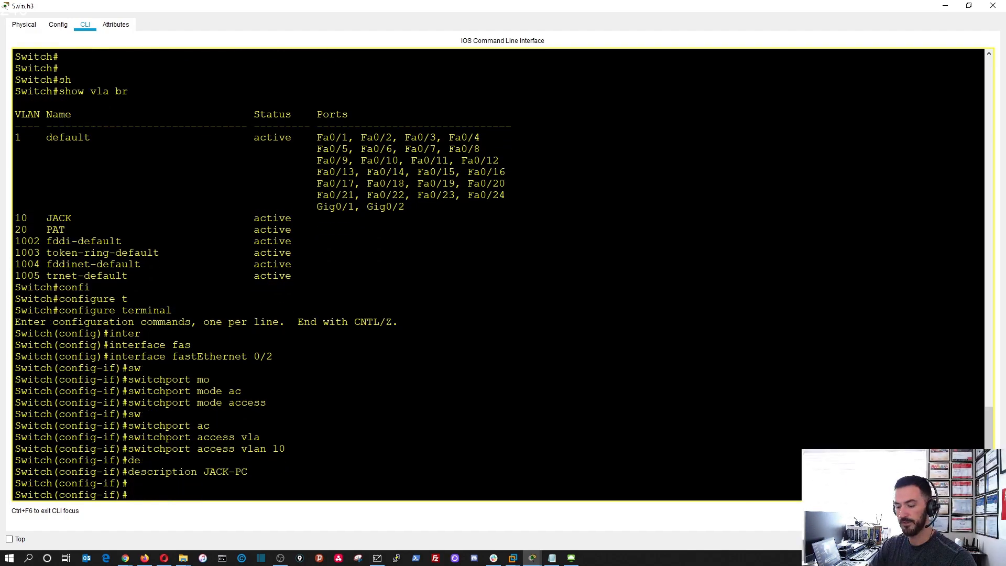
pyautogui.hotkey('alt', 'Tab')
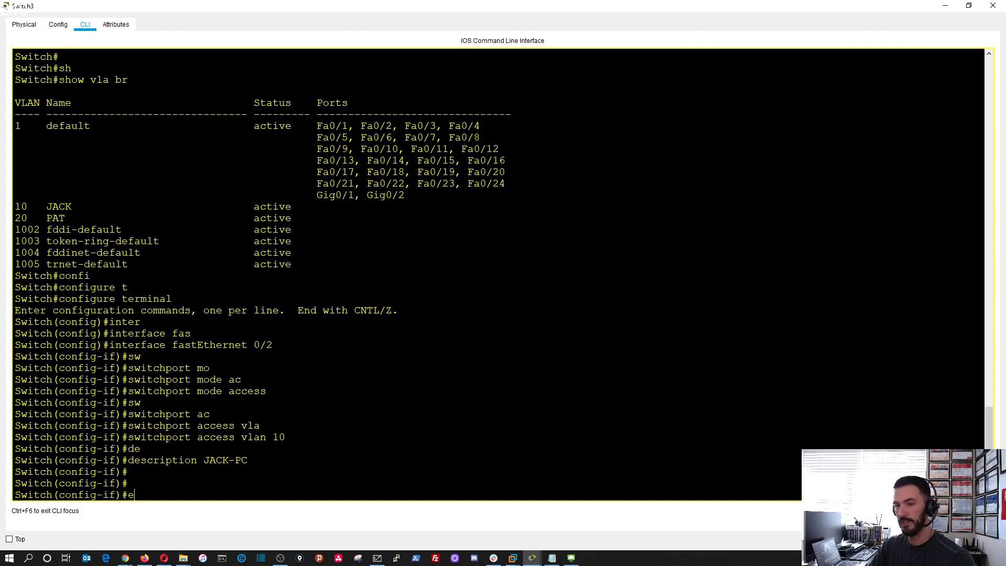
pyautogui.write('xit')
# Step: Move to interface FastEthernet 0/3 and make it an access port
pyautogui.press('Return')
pyautogui.press('Return')
pyautogui.press('Return')
pyautogui.press('Return')
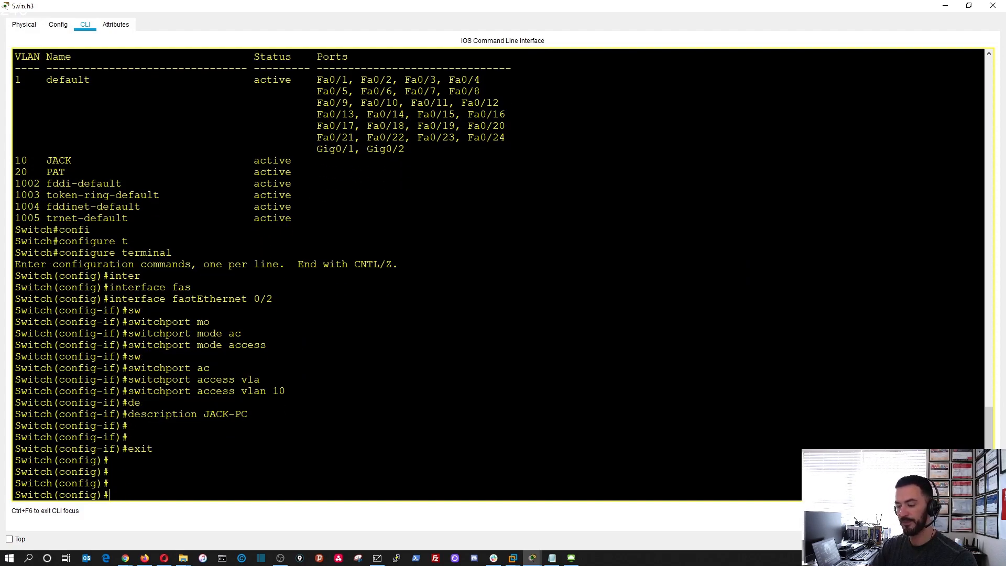
pyautogui.write('inter')
pyautogui.press('Tab')
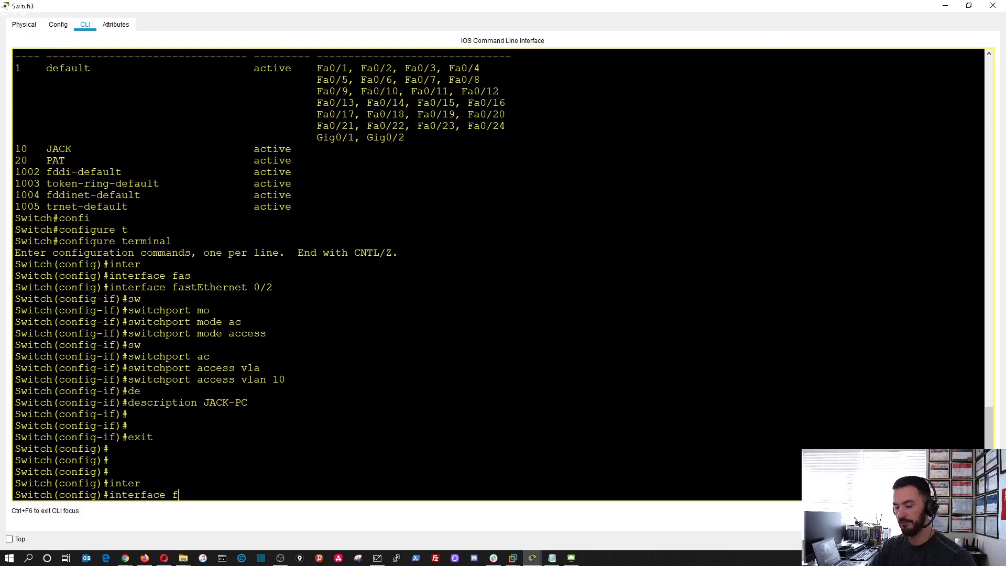
pyautogui.write('as')
pyautogui.press('Tab')
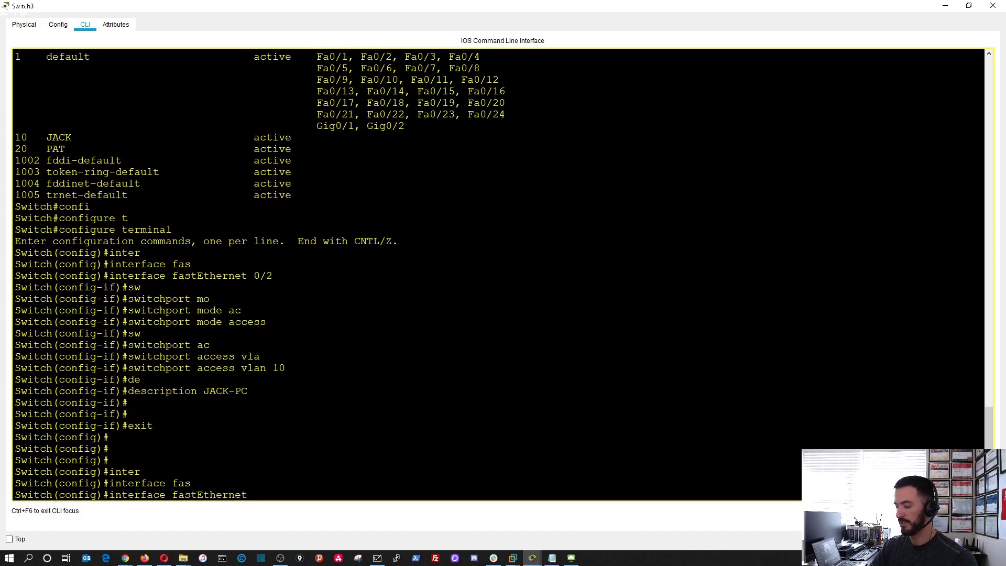
pyautogui.write('0/3')
pyautogui.press('Return')
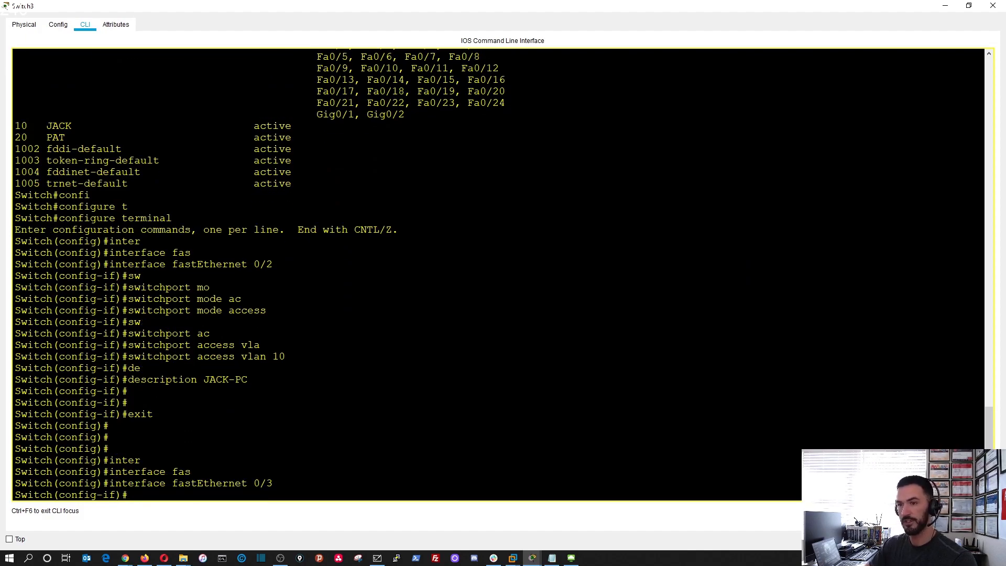
pyautogui.press('Return')
pyautogui.press('Return')
pyautogui.write('sw')
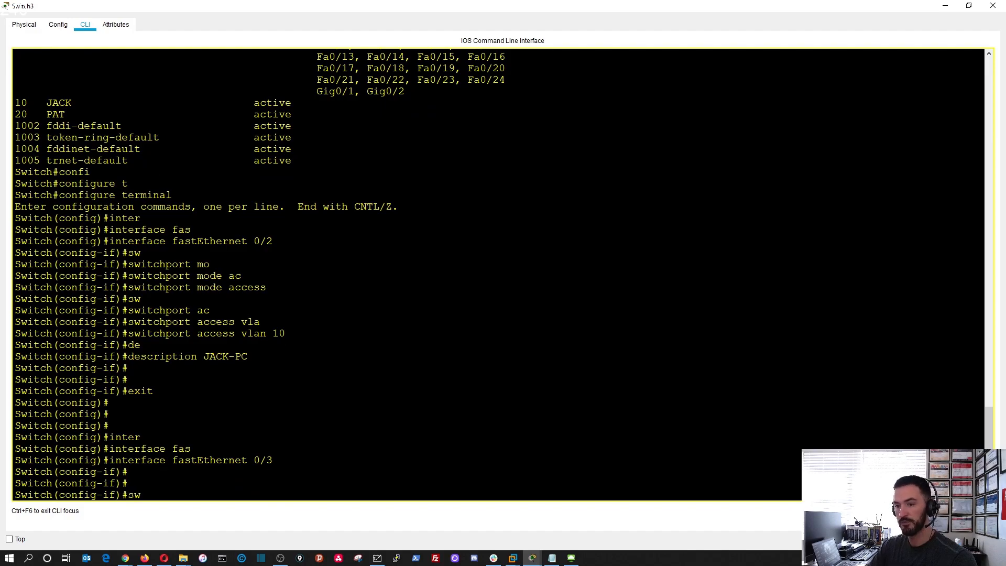
pyautogui.press('Tab')
pyautogui.write('mo')
pyautogui.press('Tab')
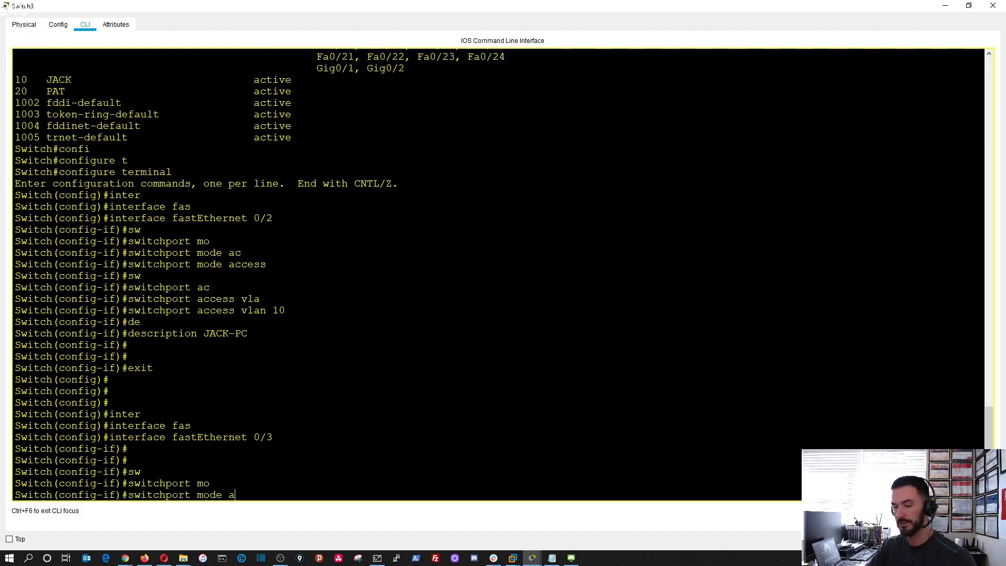
pyautogui.write('c')
pyautogui.press('Tab')
pyautogui.press('Return')
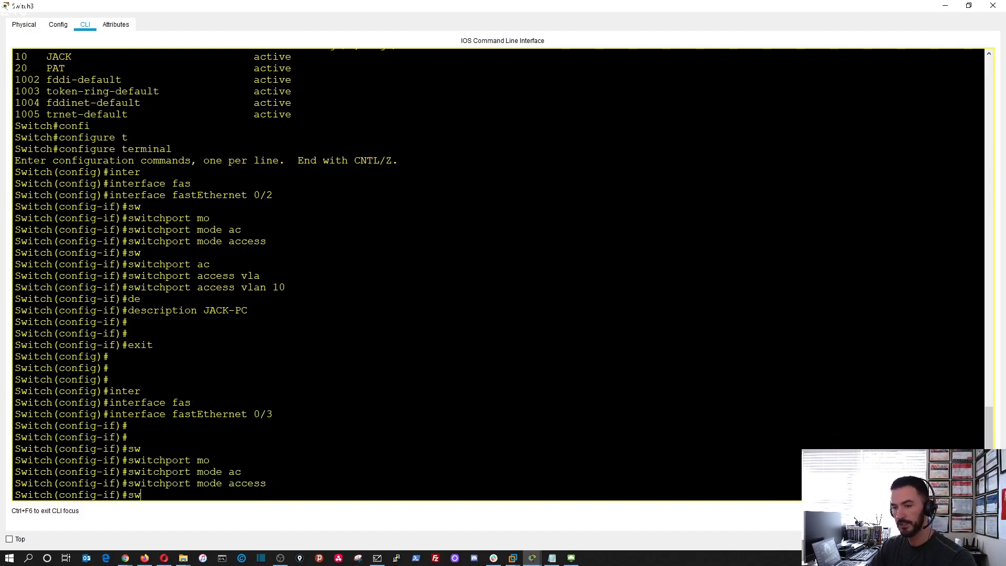
# Step: Assign Fa0/3 to VLAN 20 with description PAT-PC and leave configuration mode
pyautogui.press('Tab')
pyautogui.write('ac')
pyautogui.press('Tab')
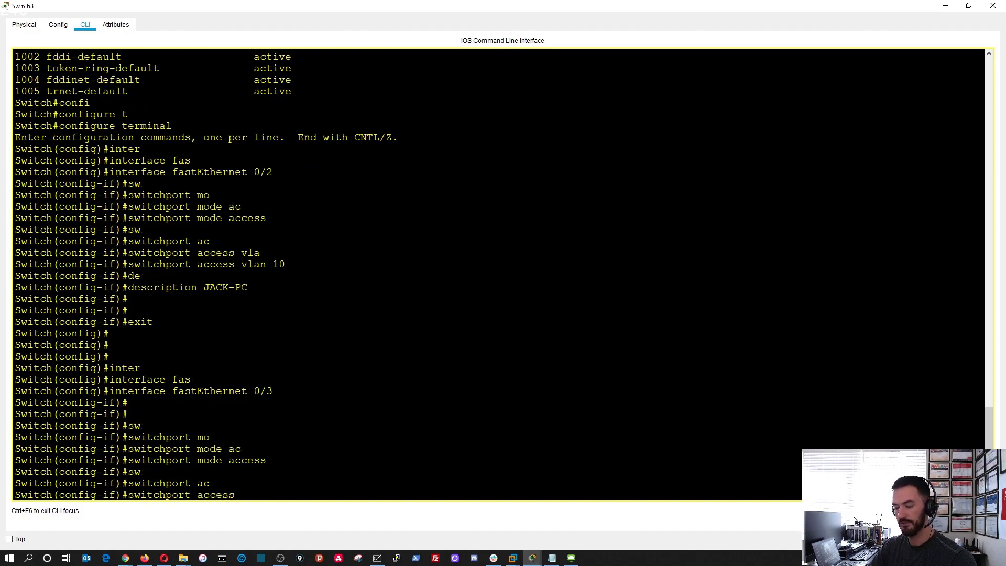
pyautogui.press('Tab')
pyautogui.write('20')
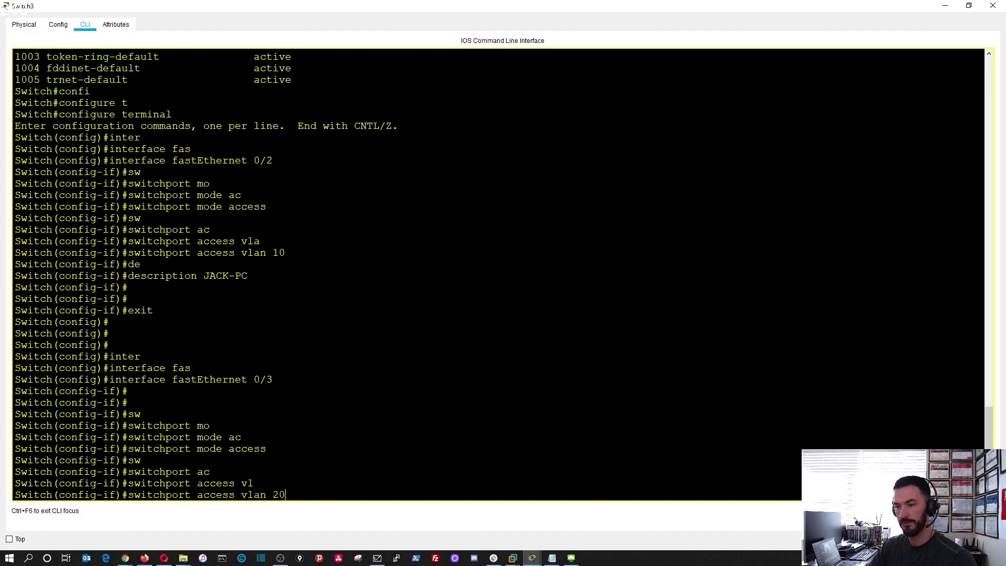
pyautogui.press('Return')
pyautogui.write('de')
pyautogui.press('Tab')
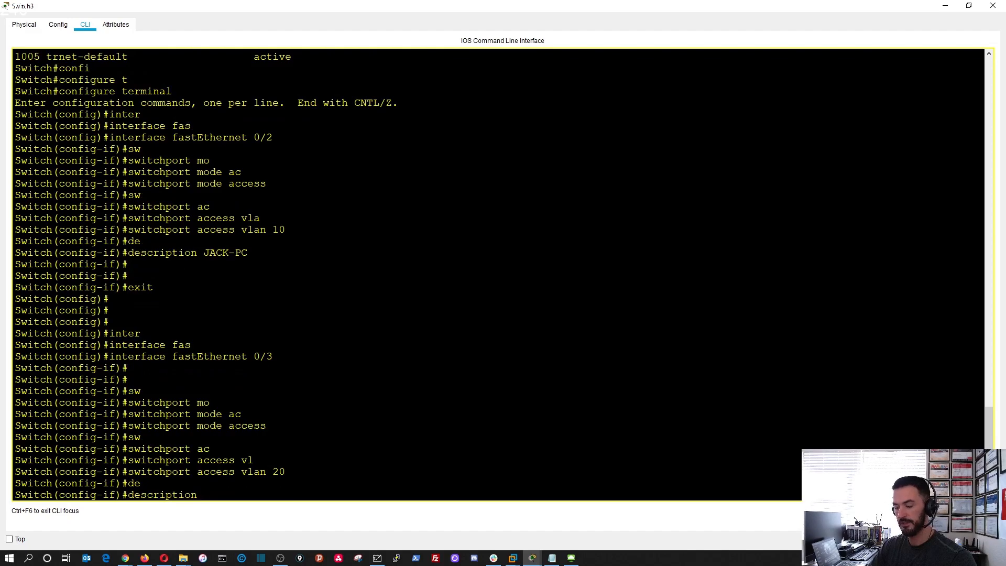
pyautogui.write('PAT-PC')
pyautogui.press('Return')
pyautogui.press('Return')
pyautogui.press('Return')
pyautogui.press('Return')
pyautogui.write('end')
pyautogui.press('Return')
pyautogui.press('Return')
pyautogui.press('Return')
pyautogui.press('Return')
pyautogui.write('wr')
pyautogui.press('Return')
pyautogui.press('Return')
pyautogui.press('Return')
pyautogui.press('Return')
pyautogui.write('show vlan br')
pyautogui.press('Return')
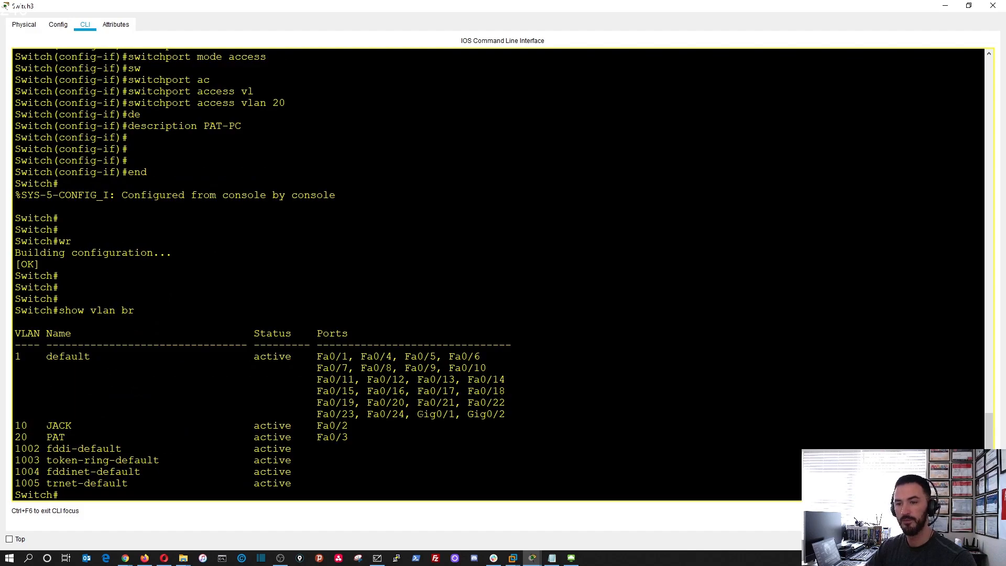
# Step: Review the VLAN summary, highlighting VLAN 10/20 rows and port Fa0/1 in VLAN 1
pyautogui.moveTo(350, 437); pyautogui.dragTo(26, 425)
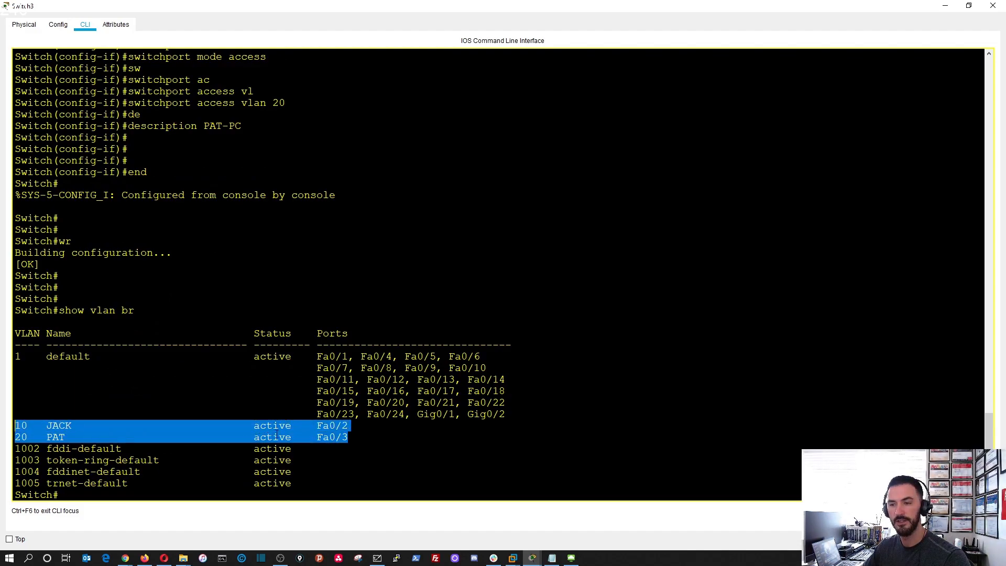
pyautogui.click(326, 357)
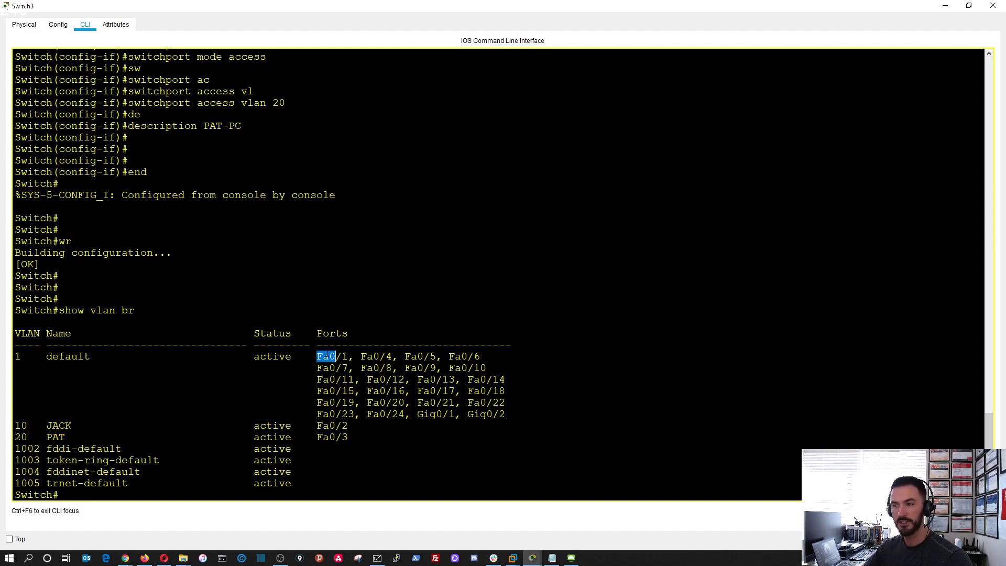
pyautogui.doubleClick(334, 357)
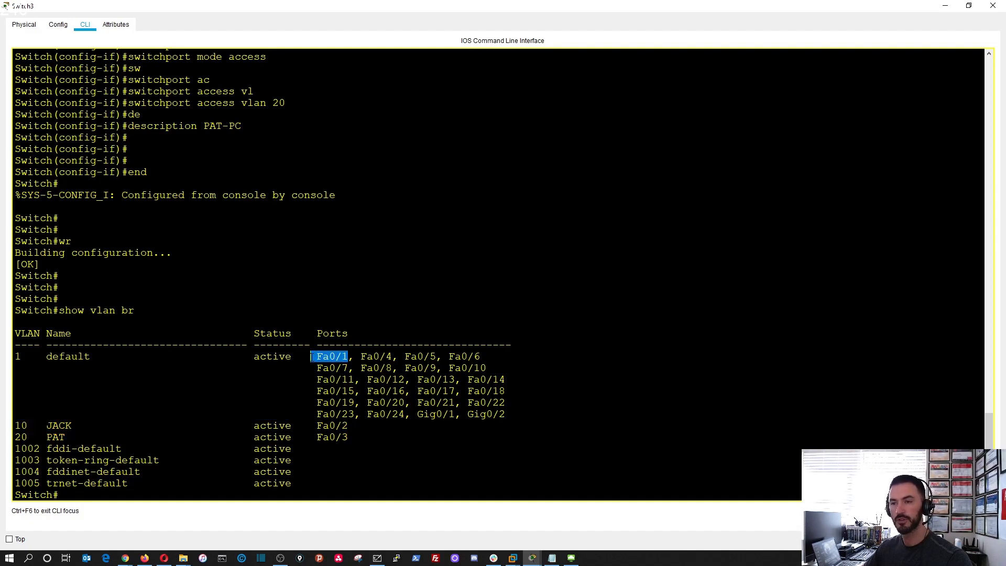
pyautogui.click(355, 415)
pyautogui.press('Return')
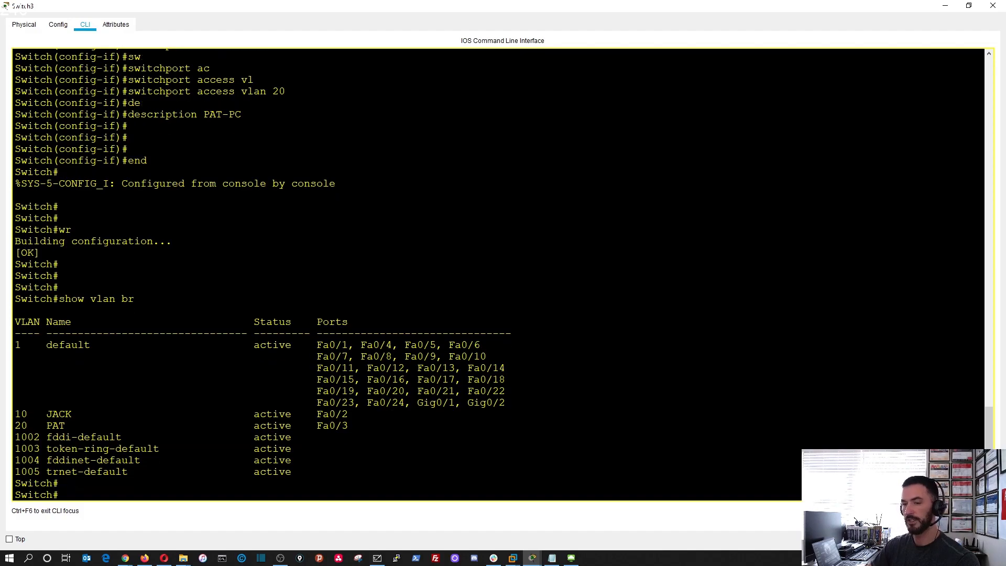
# Step: Enter global configuration and select switch interface Fa0/1
pyautogui.press('Return')
pyautogui.write('config t')
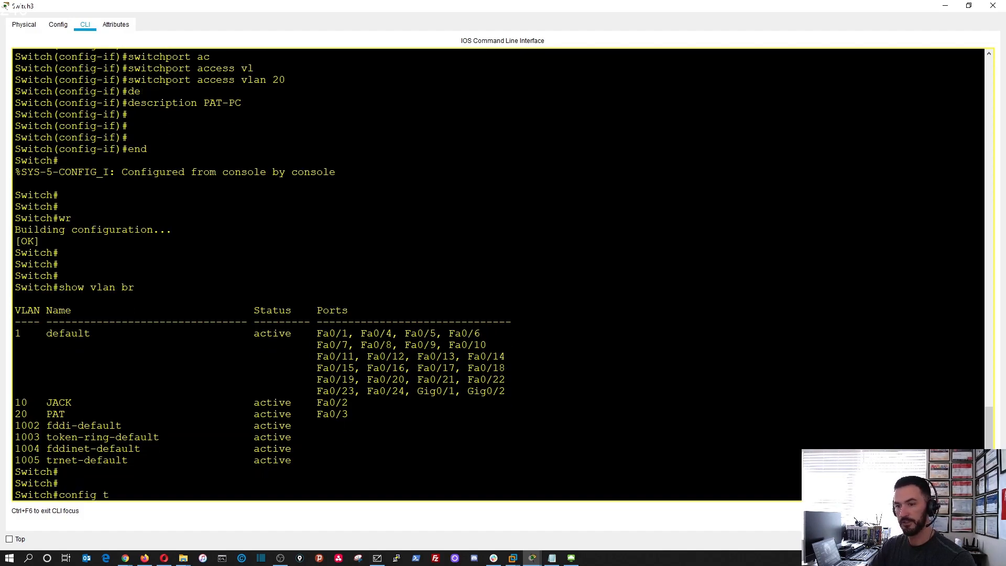
pyautogui.press('Return')
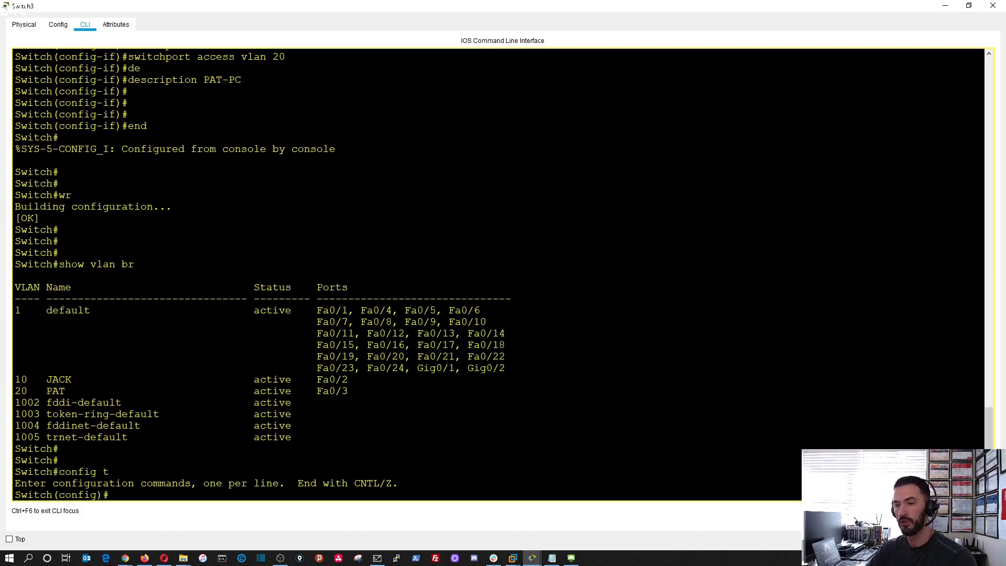
pyautogui.write('inter')
pyautogui.press('Tab')
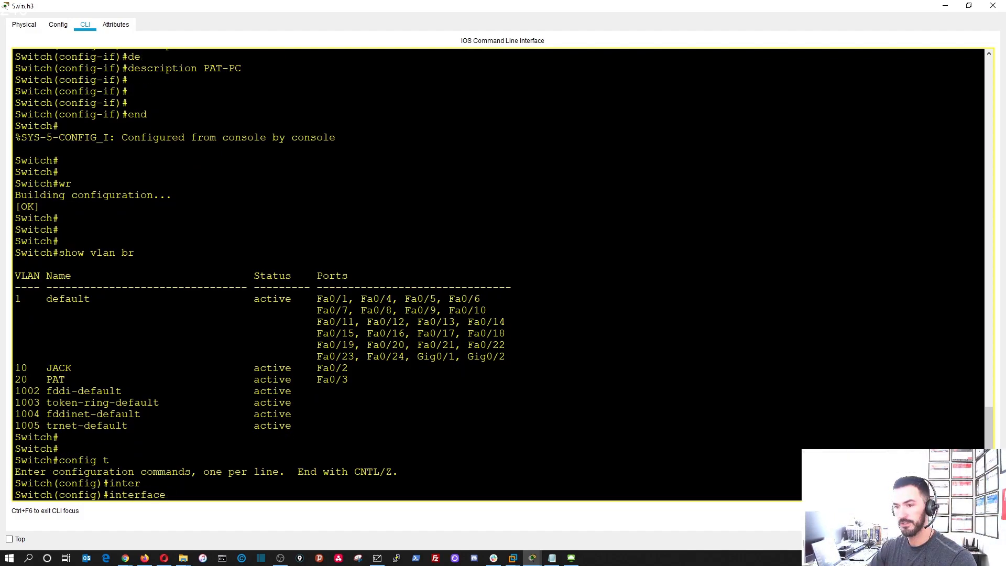
pyautogui.write('fas')
pyautogui.press('Tab')
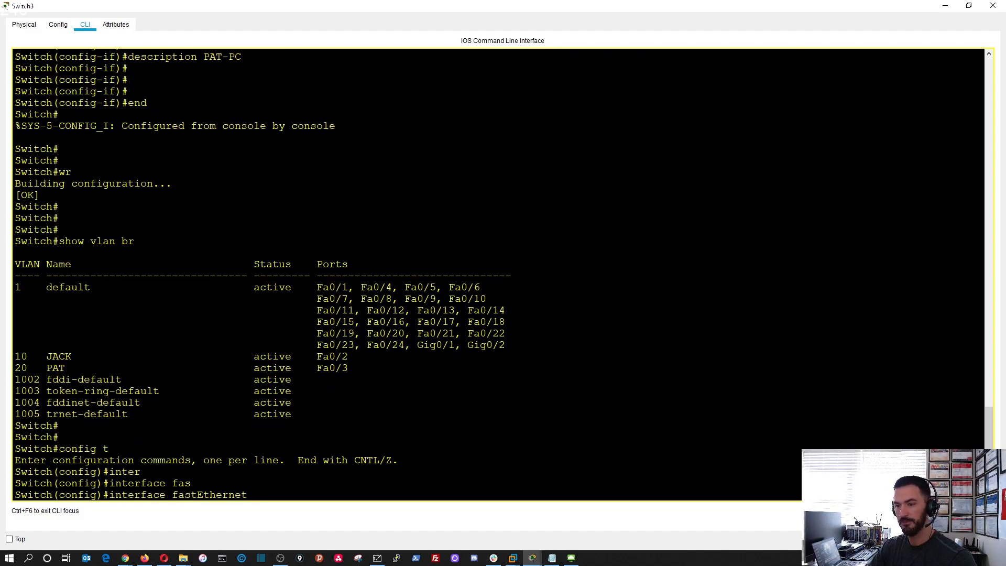
pyautogui.write('0/1')
pyautogui.press('Return')
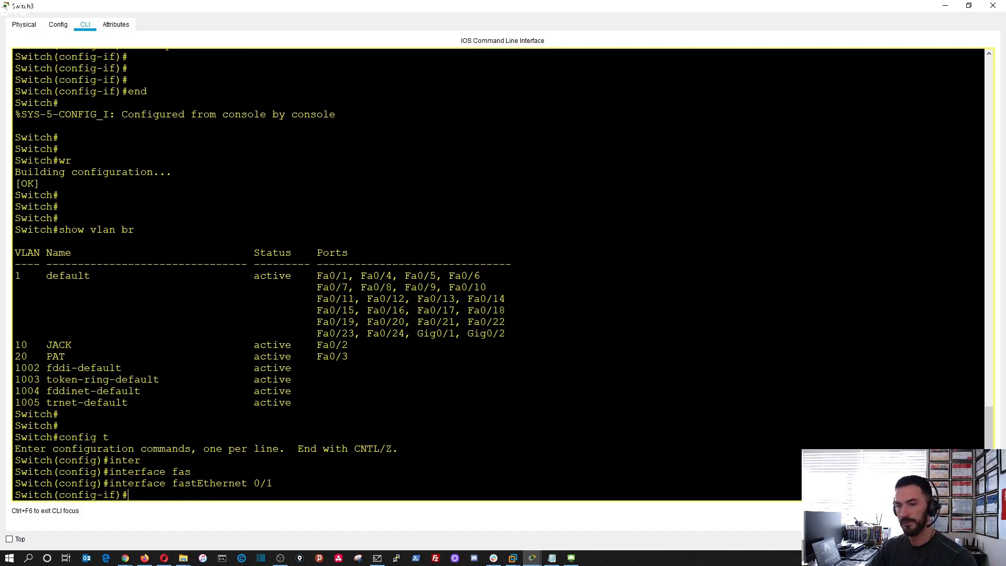
pyautogui.write('sw')
# Step: Make Fa0/1 a trunk allowing only VLANs 10 and 20
pyautogui.press('Tab')
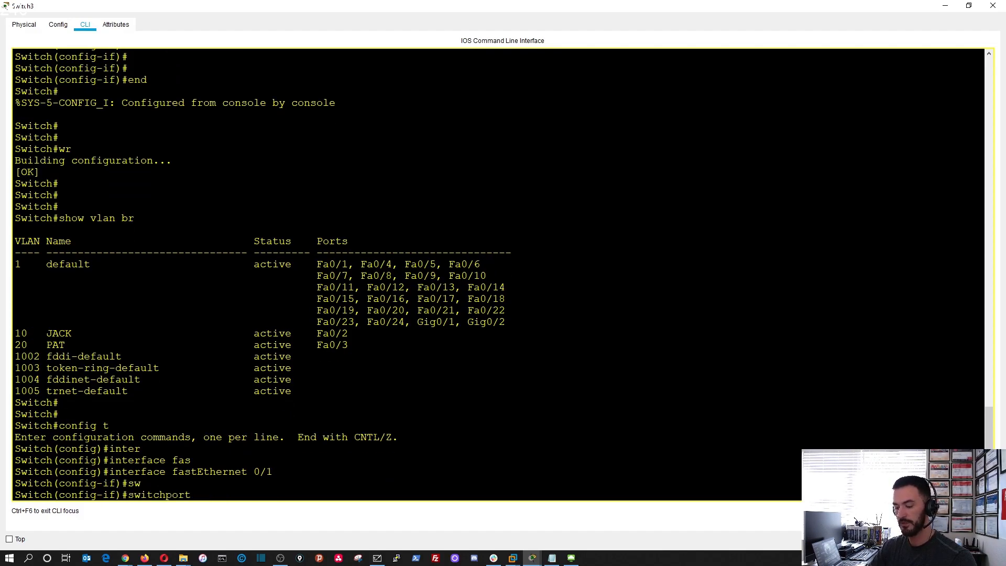
pyautogui.write('o')
pyautogui.press('Tab')
pyautogui.write('tr')
pyautogui.press('Tab')
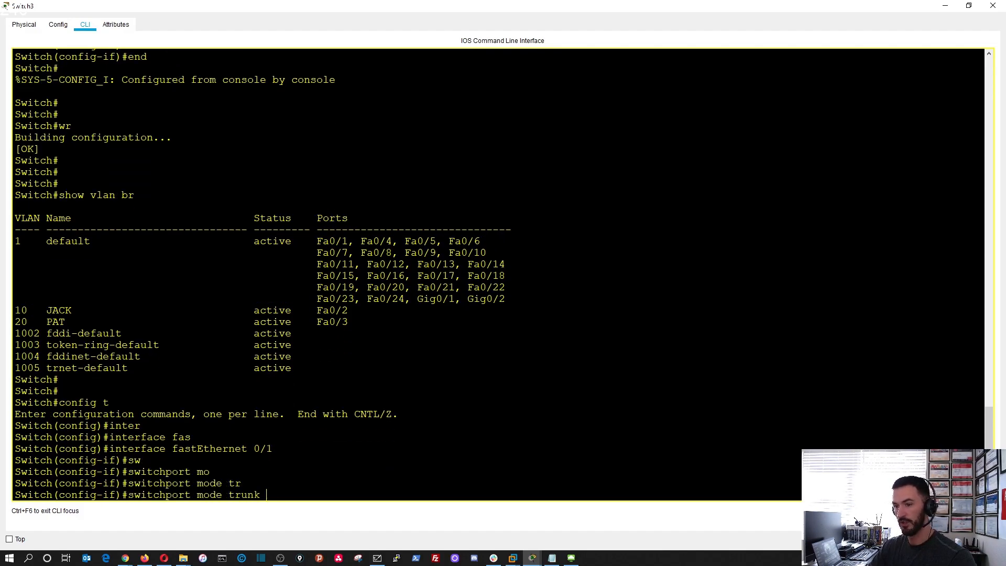
pyautogui.press('Return')
pyautogui.press('Return')
pyautogui.press('Return')
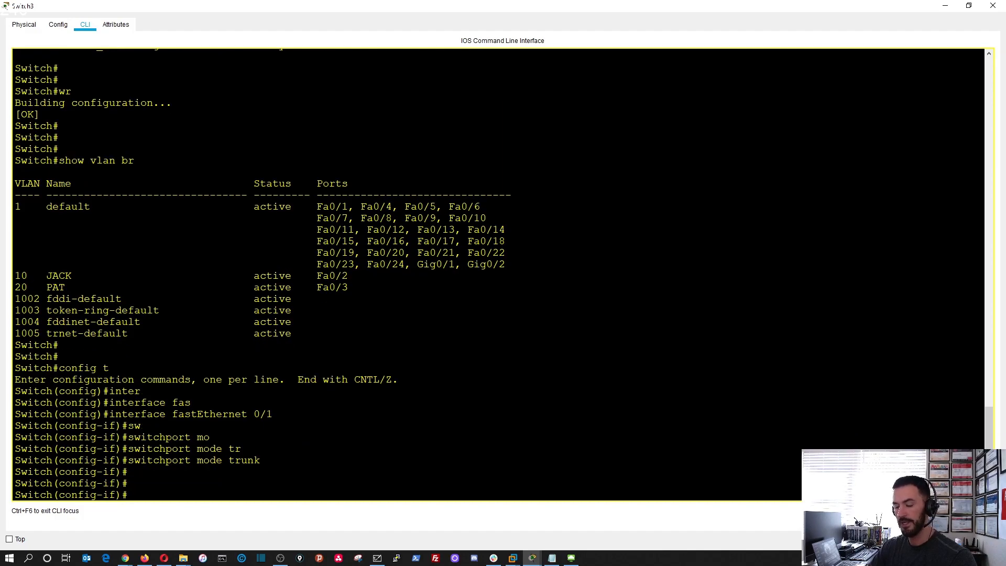
pyautogui.write('sw')
pyautogui.press('Tab')
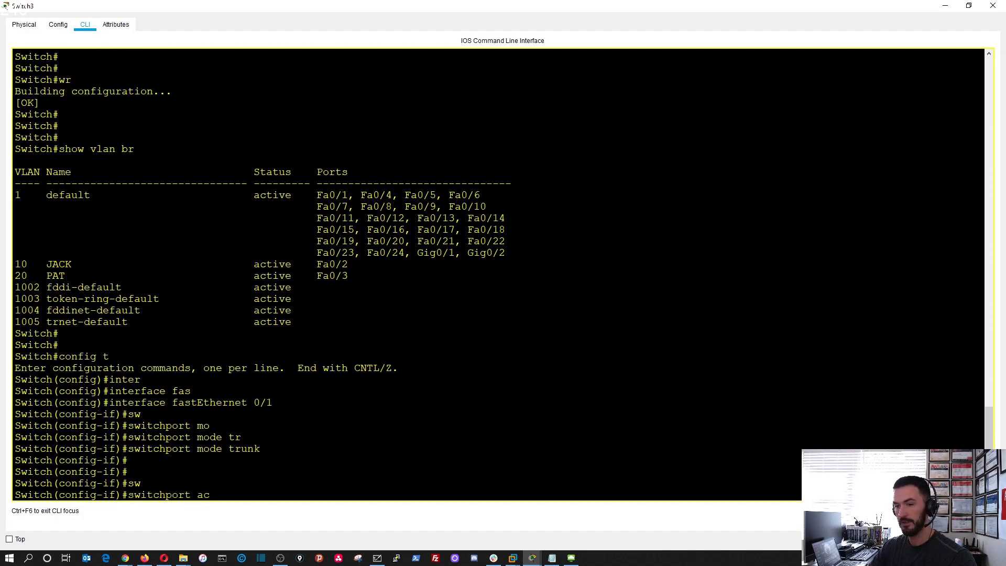
pyautogui.write('tr')
pyautogui.press('Tab')
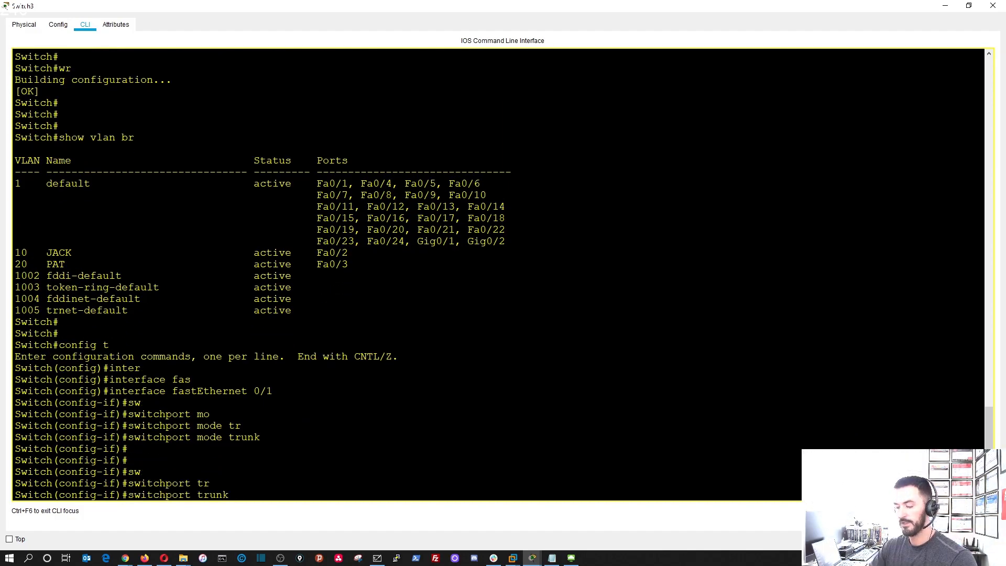
pyautogui.write('al')
pyautogui.press('Tab')
pyautogui.write('vl')
pyautogui.press('Tab')
pyautogui.write('1')
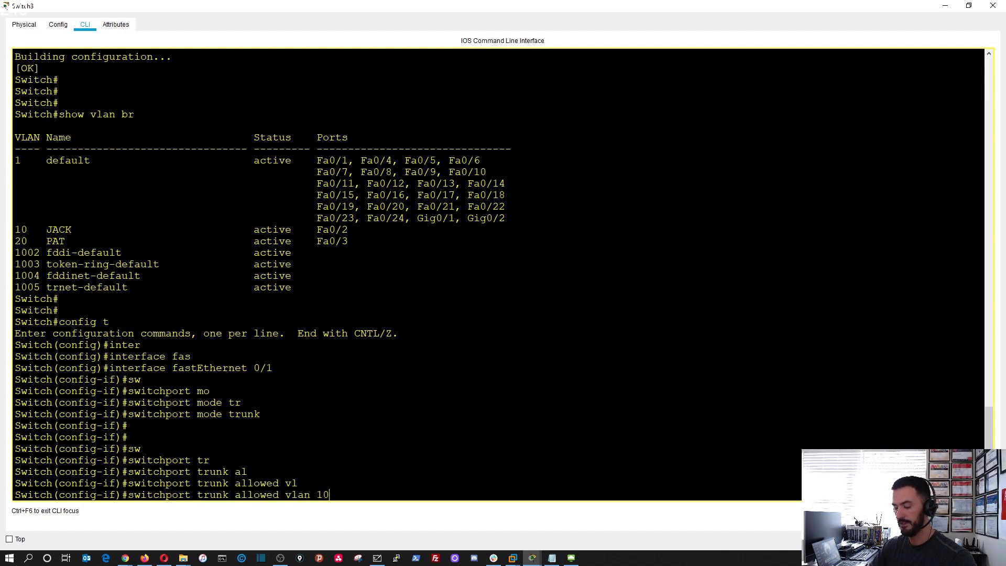
pyautogui.write(',20')
pyautogui.press('Return')
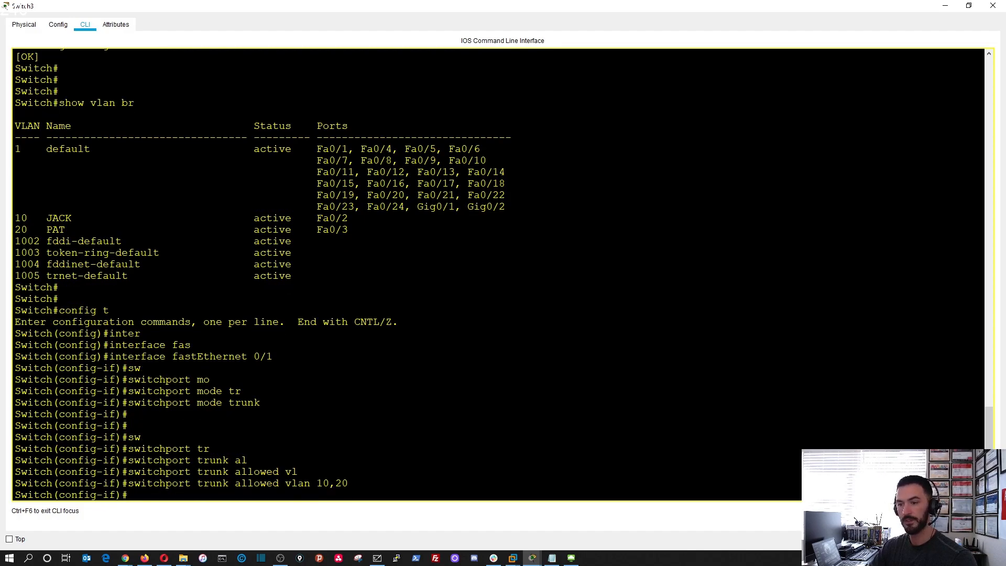
# Step: Save the switch configuration with do wr and leave configuration mode
pyautogui.press('Return')
pyautogui.press('Return')
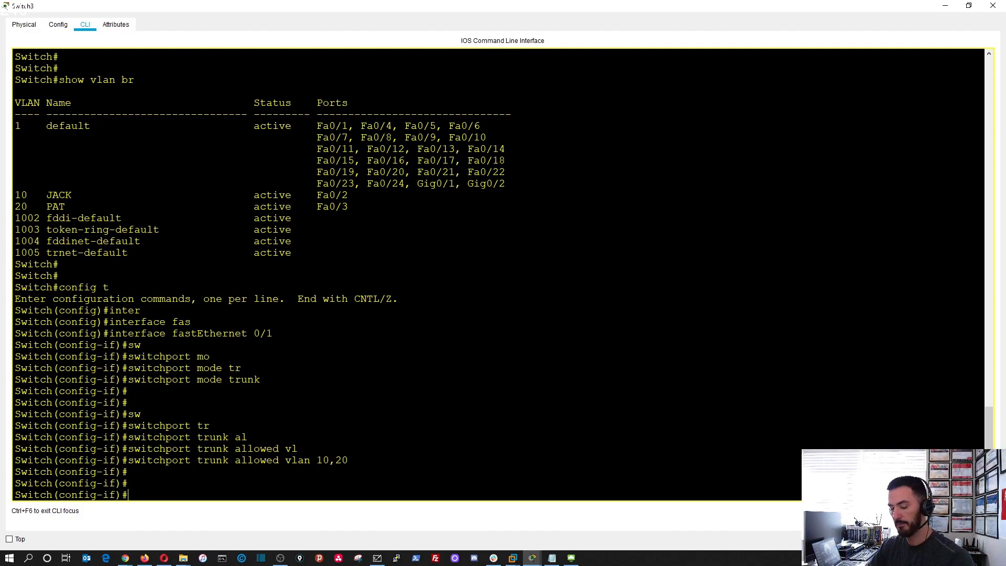
pyautogui.write('do wr')
pyautogui.press('Return')
pyautogui.press('Return')
pyautogui.press('Return')
pyautogui.press('Return')
pyautogui.press('Return')
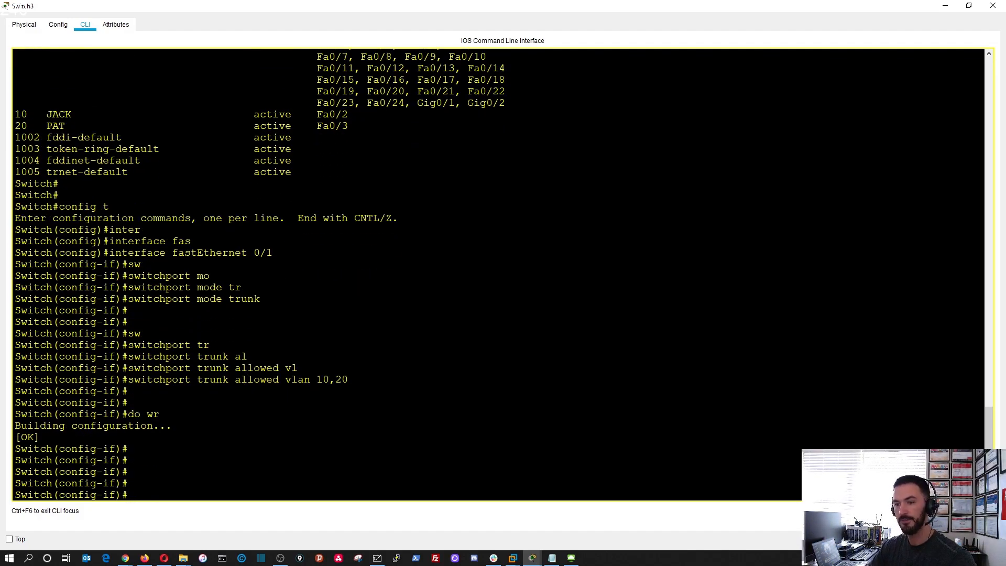
pyautogui.write('end')
pyautogui.press('Return')
pyautogui.press('Return')
pyautogui.press('Return')
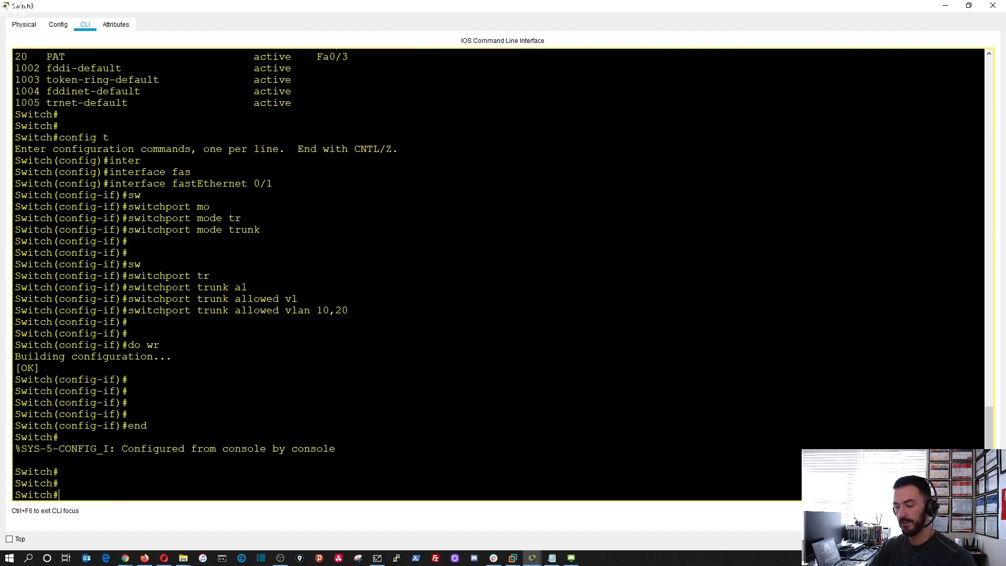
pyautogui.write('show run')
pyautogui.press('Return')
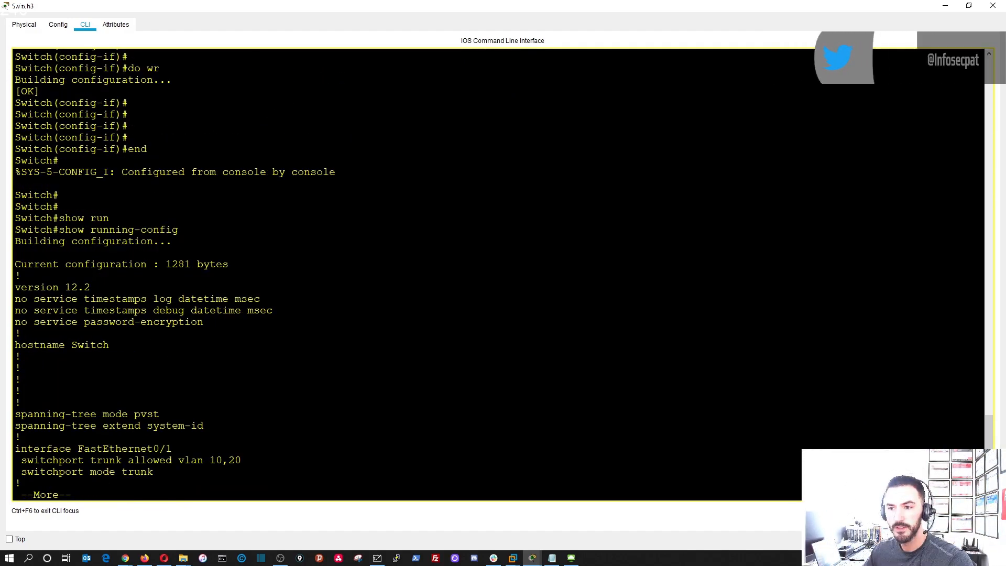
# Step: Review the running configuration's Fa0/1 trunk and Fa0/2–Fa0/3 interface sections
pyautogui.moveTo(15, 449); pyautogui.dragTo(155, 472)
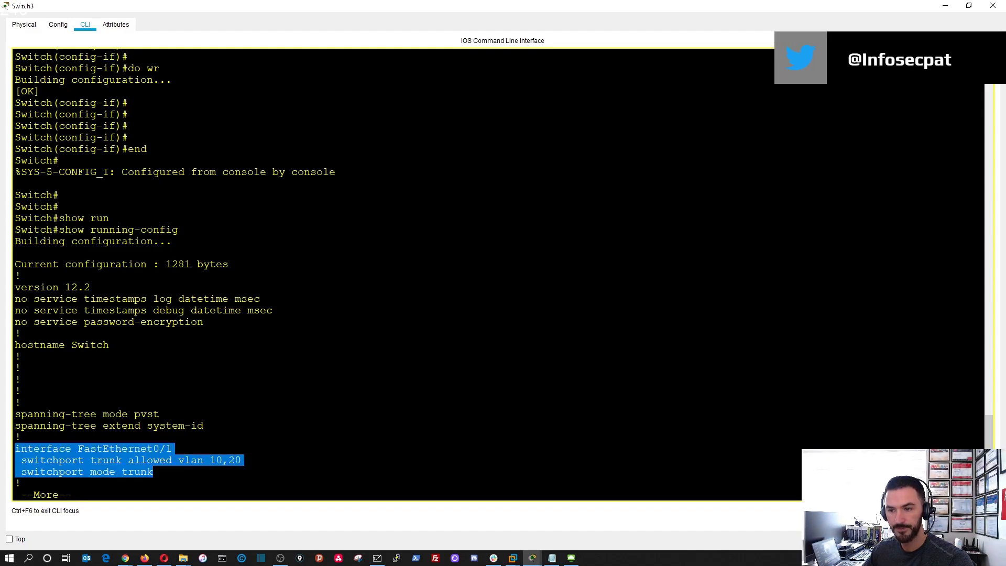
pyautogui.press('space')
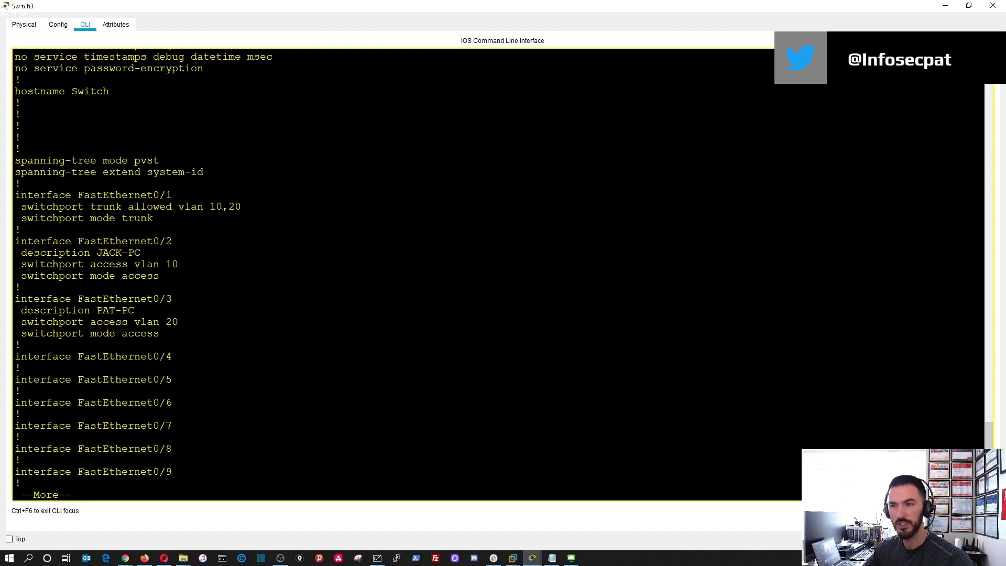
pyautogui.moveTo(159, 333); pyautogui.dragTo(15, 194)
pyautogui.click(173, 298)
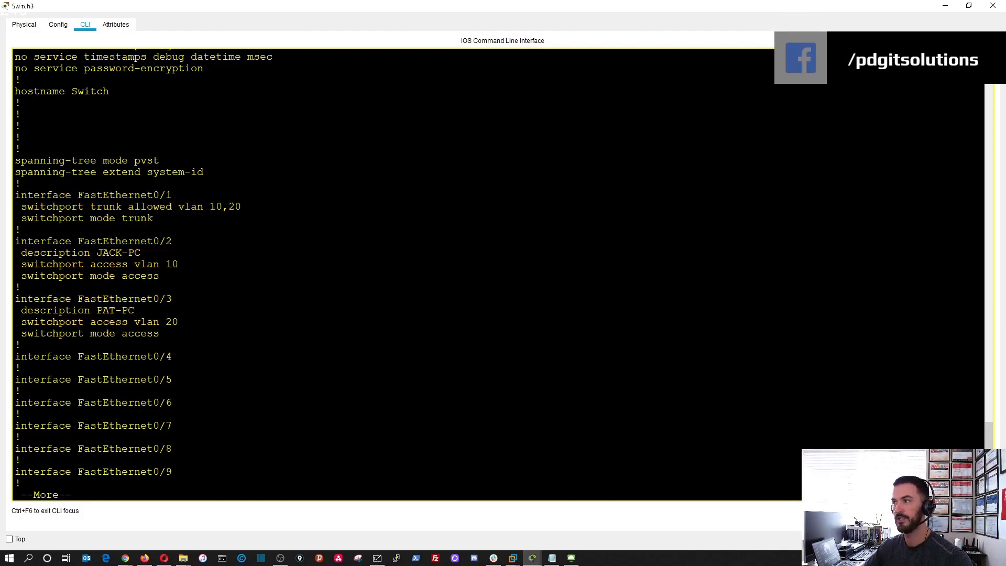
# Step: Close the switch window and bring up Router4's CLI, declining the initial configuration dialog
pyautogui.click(995, 7)
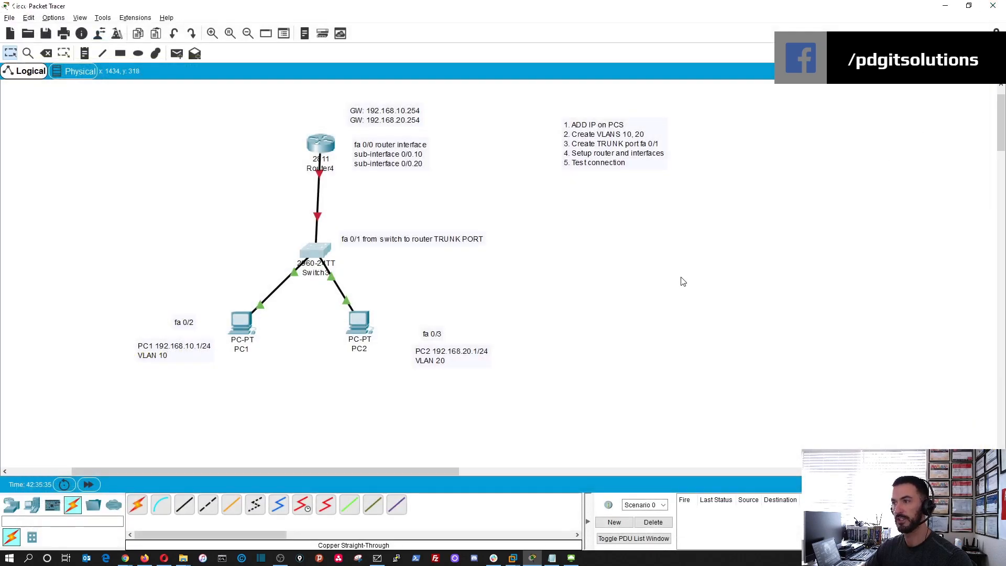
pyautogui.click(319, 144)
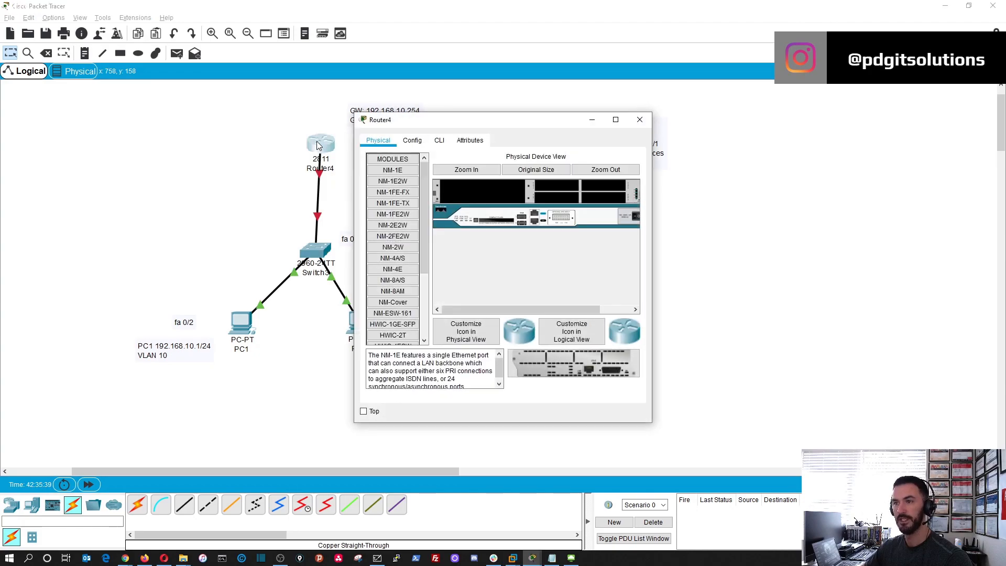
pyautogui.moveTo(479, 118); pyautogui.dragTo(609, 86)
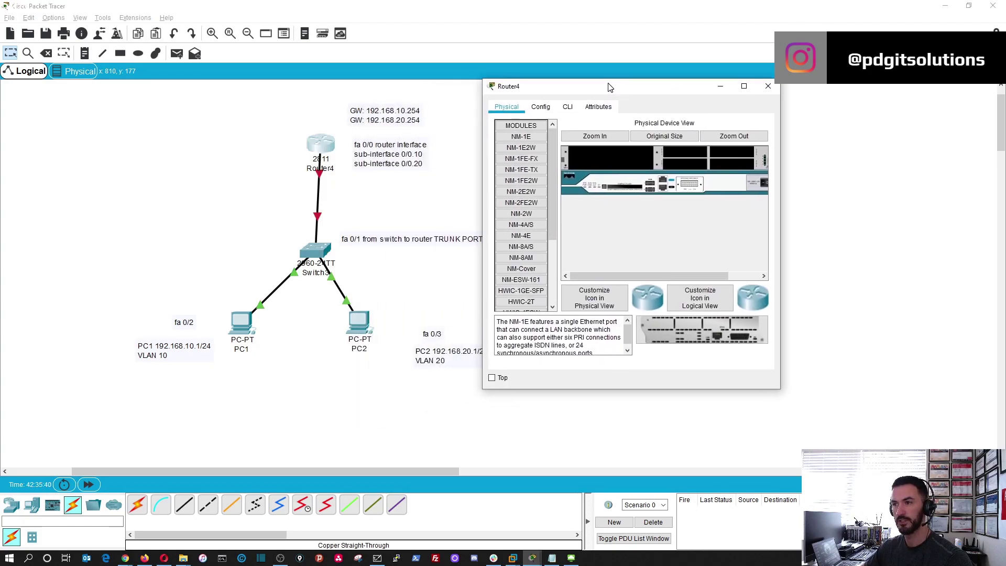
pyautogui.click(568, 107)
pyautogui.write('no')
pyautogui.press('Return')
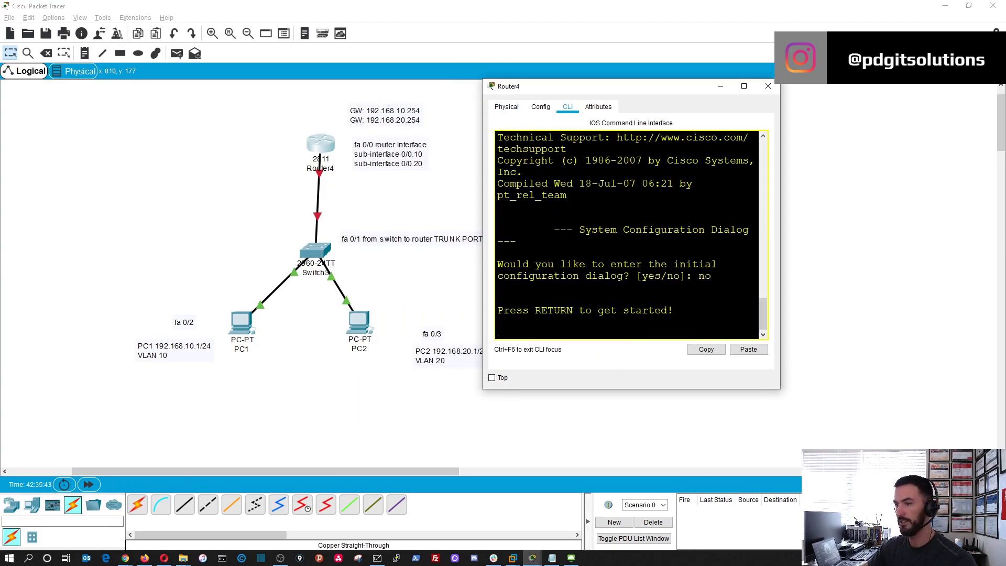
pyautogui.doubleClick(663, 86)
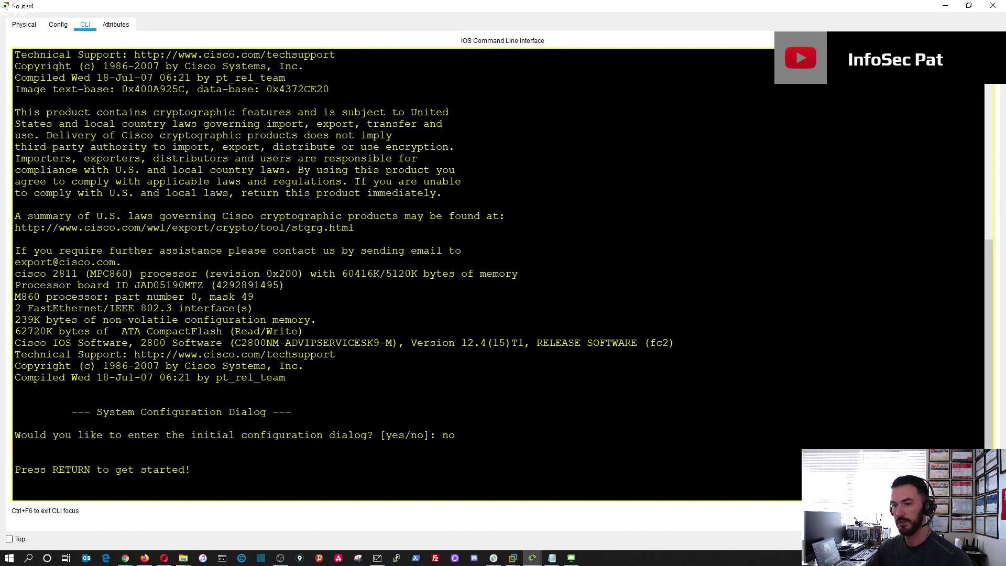
# Step: Enter privileged mode and list the router's interfaces with show ip interface brief
pyautogui.press('Return')
pyautogui.press('Return')
pyautogui.press('Return')
pyautogui.write('en')
pyautogui.press('Return')
pyautogui.press('Return')
pyautogui.press('Return')
pyautogui.write('show inter st')
pyautogui.press('Return')
pyautogui.press('Up')
pyautogui.press('Return')
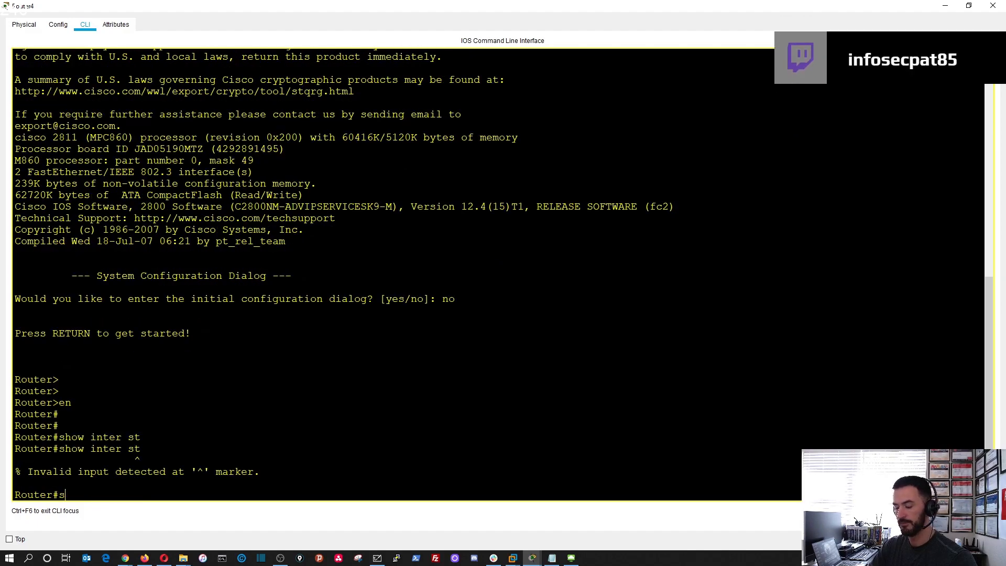
pyautogui.write('show ip inter br')
pyautogui.press('Return')
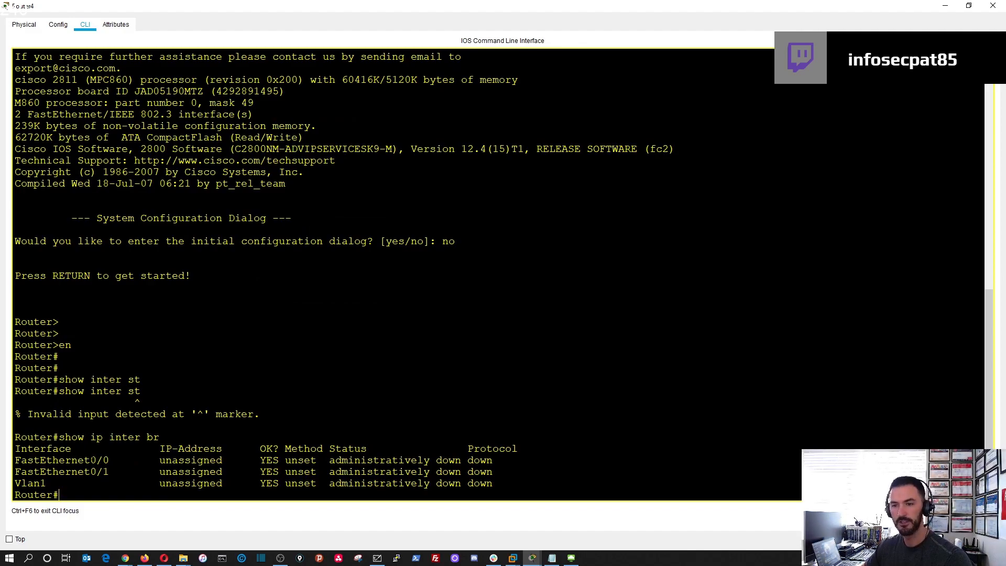
pyautogui.moveTo(14, 460)
pyautogui.mouseDown()
pyautogui.moveTo(469, 460)
pyautogui.moveTo(90, 448)
pyautogui.mouseUp()
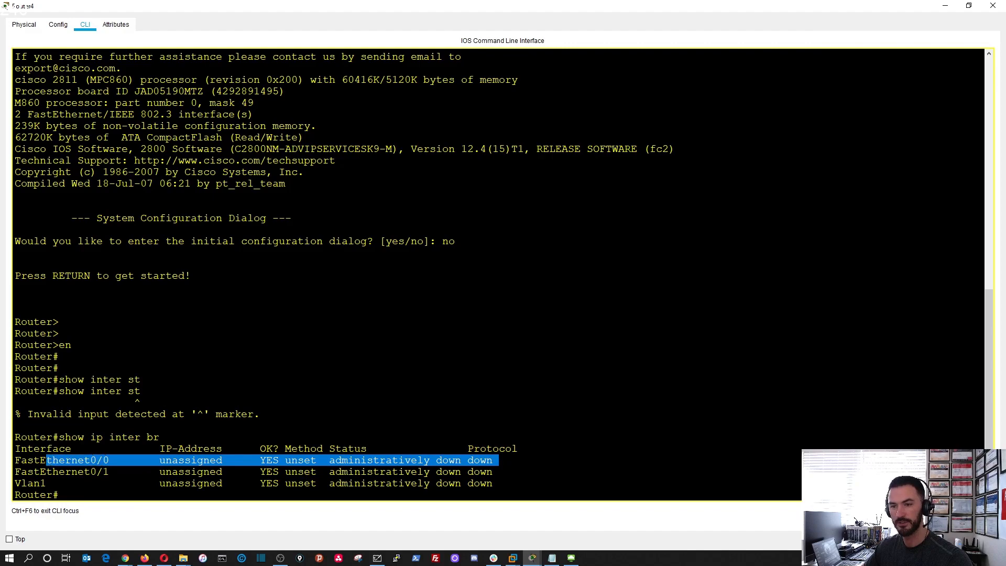
pyautogui.click(150, 445)
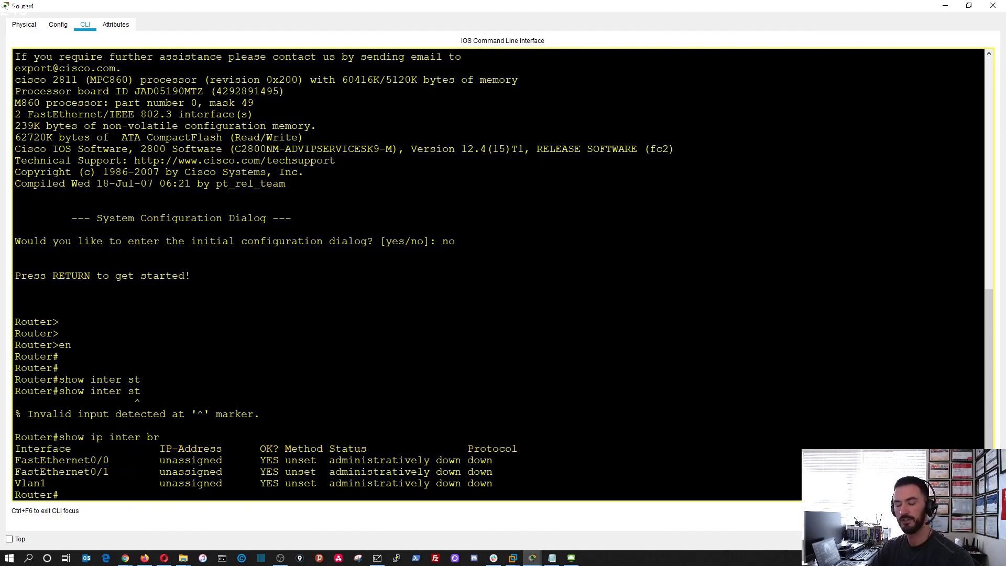
# Step: Enable FastEthernet0/0 with no shutdown and exit back to global configuration
pyautogui.press('Return')
pyautogui.press('Return')
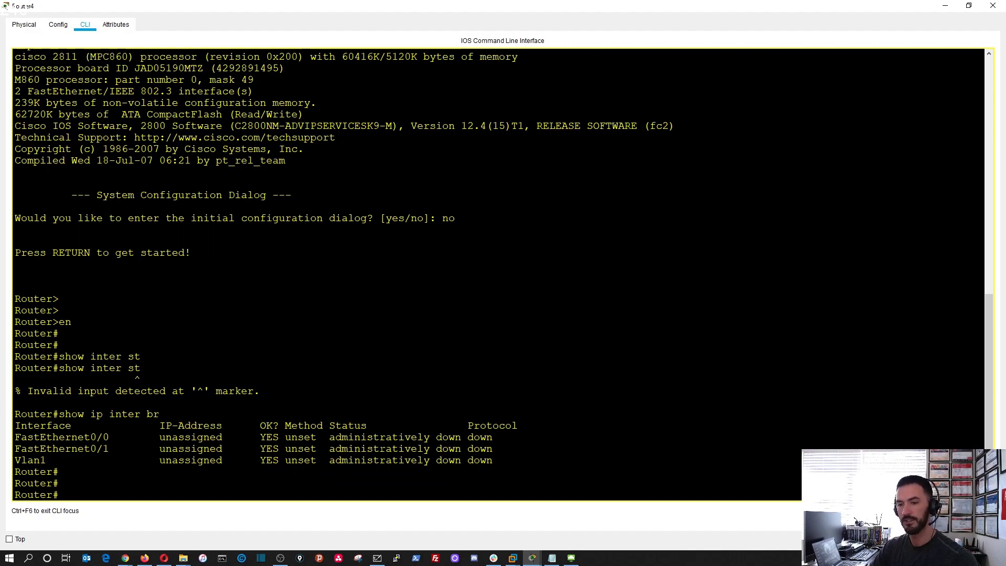
pyautogui.press('Return')
pyautogui.write('config t')
pyautogui.press('Return')
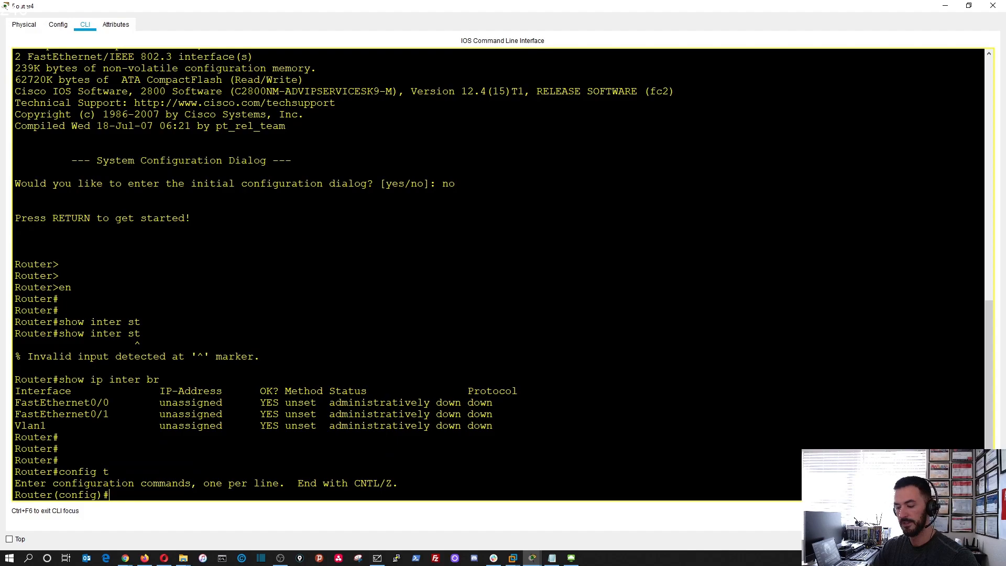
pyautogui.write('inter')
pyautogui.press('Tab')
pyautogui.write('fas')
pyautogui.press('Tab')
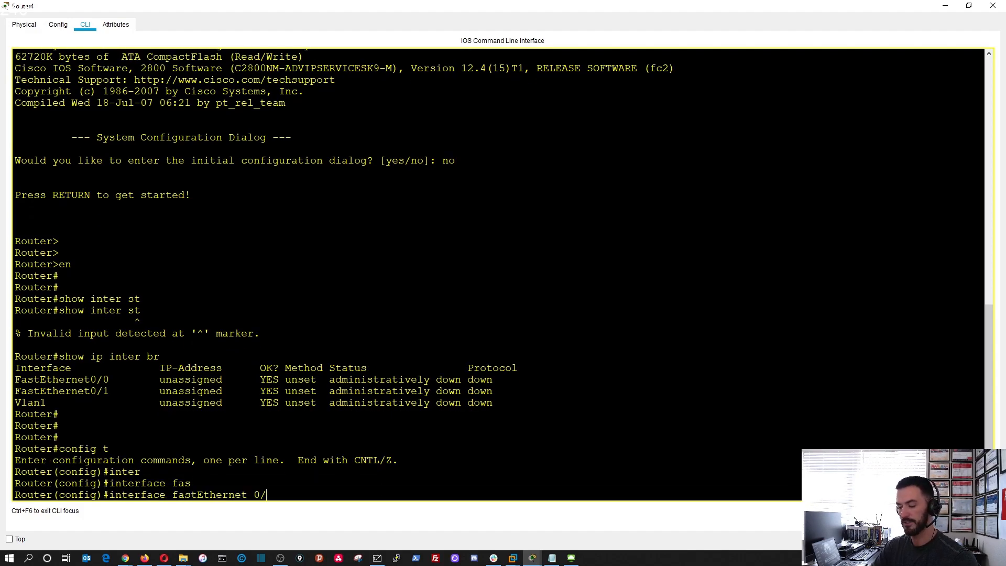
pyautogui.press('Return')
pyautogui.write('no shu')
pyautogui.press('Tab')
pyautogui.press('Return')
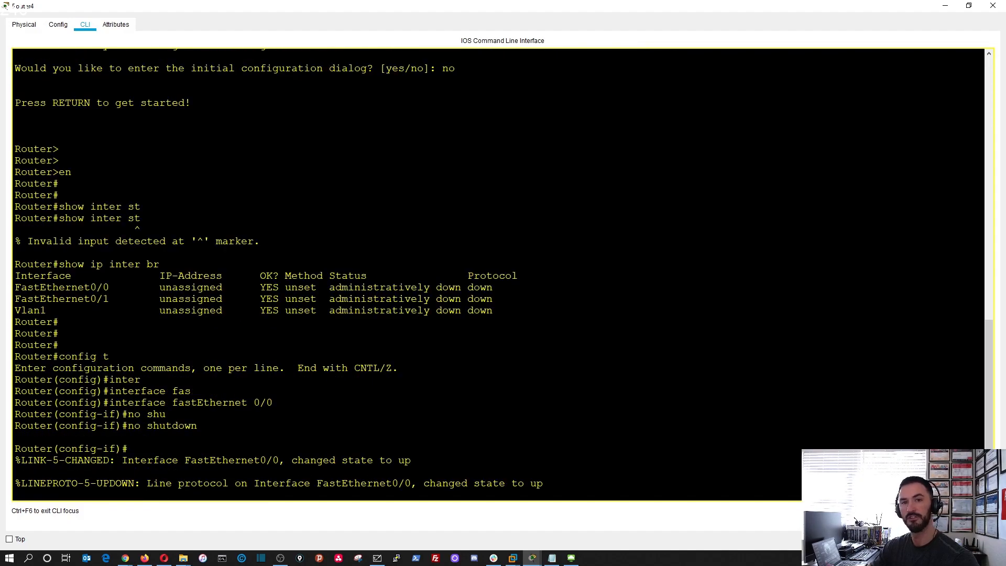
pyautogui.press('Return')
pyautogui.press('Return')
pyautogui.press('Return')
pyautogui.press('Return')
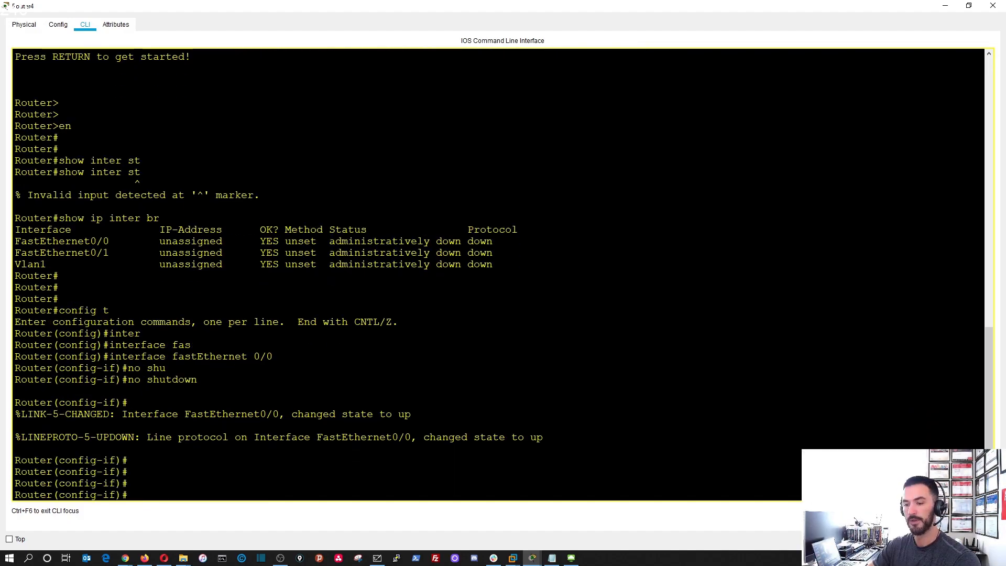
pyautogui.write('exit')
pyautogui.press('Return')
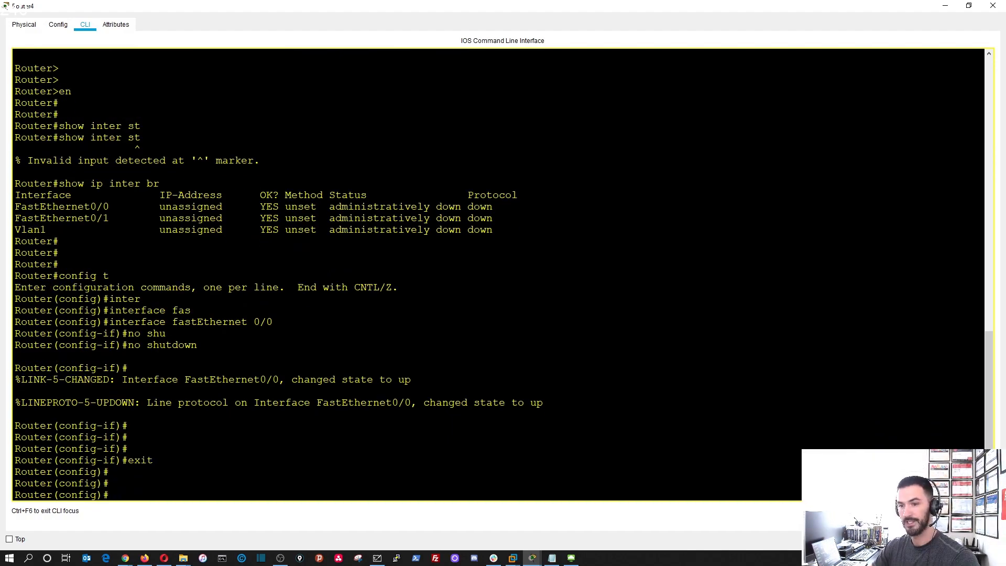
pyautogui.press('Return')
pyautogui.press('Return')
pyautogui.press('Return')
pyautogui.write('inter')
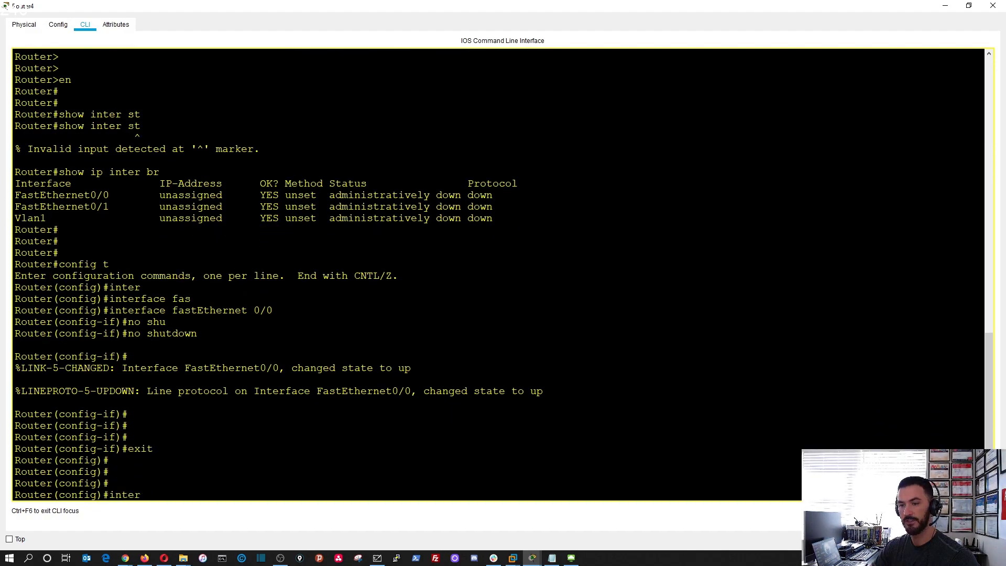
# Step: Create subinterface FastEthernet0/0.10 with dot1Q encapsulation for VLAN 10
pyautogui.press('Tab')
pyautogui.write('fas')
pyautogui.press('Tab')
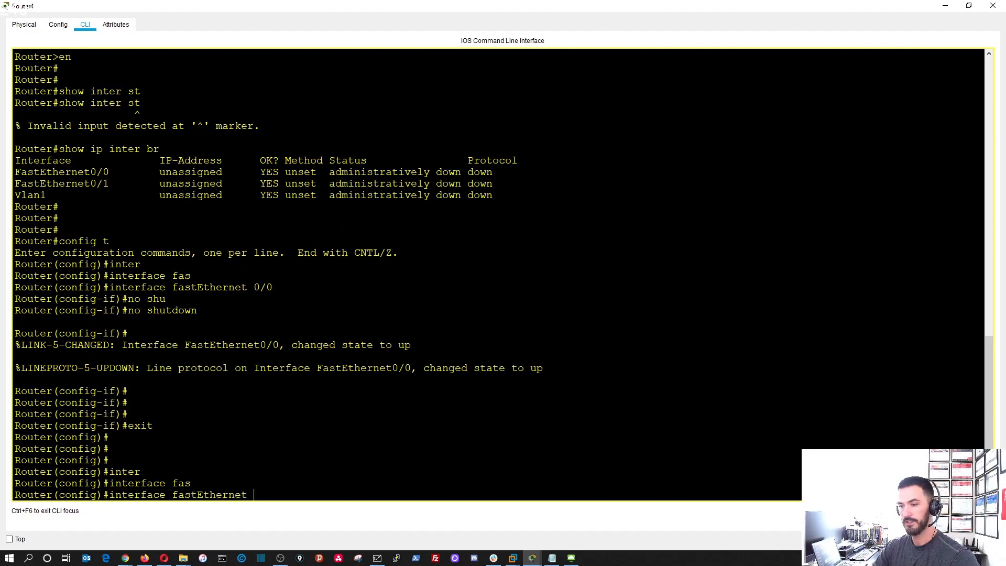
pyautogui.write('0')
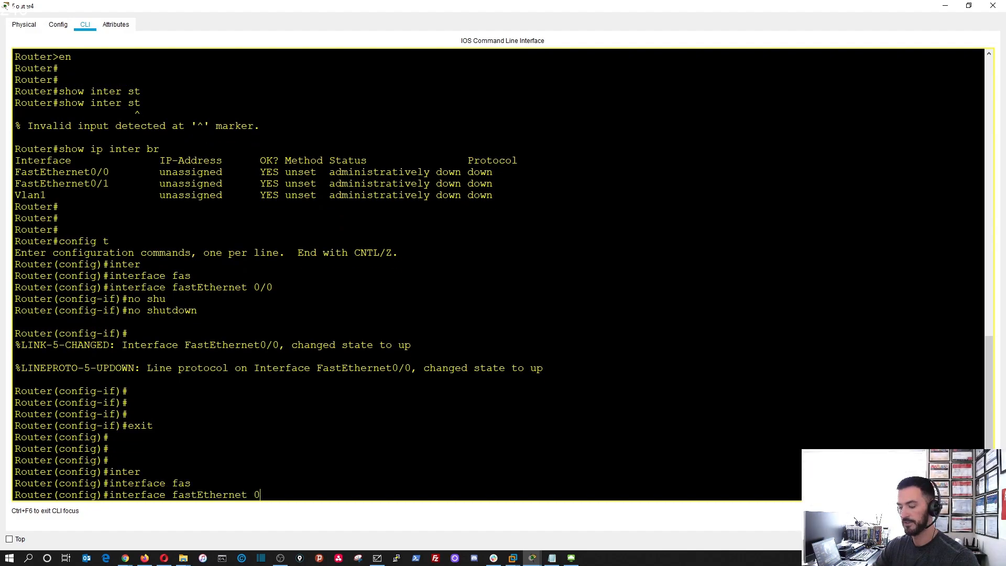
pyautogui.write('/0.')
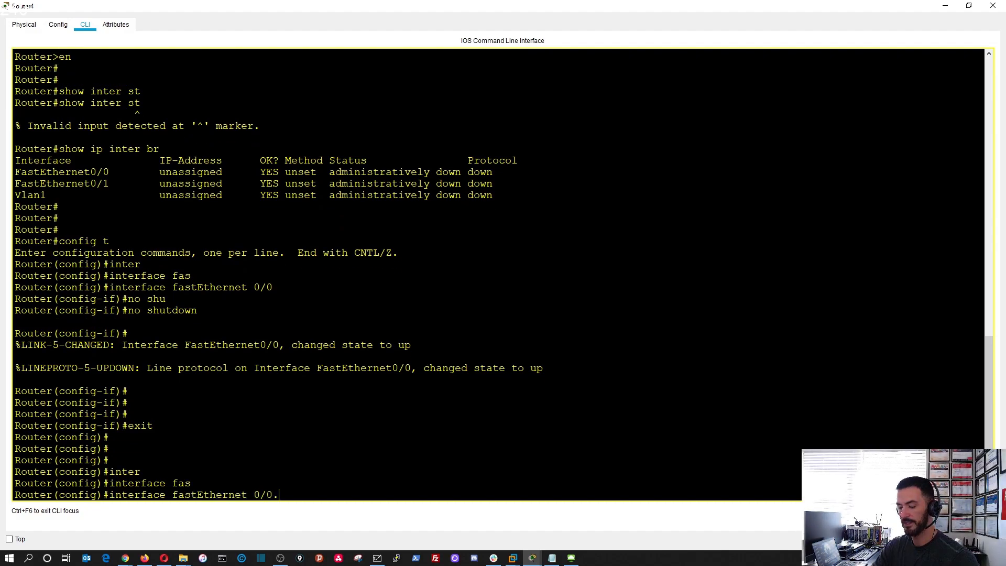
pyautogui.press('Return')
pyautogui.press('Return')
pyautogui.press('Return')
pyautogui.press('Return')
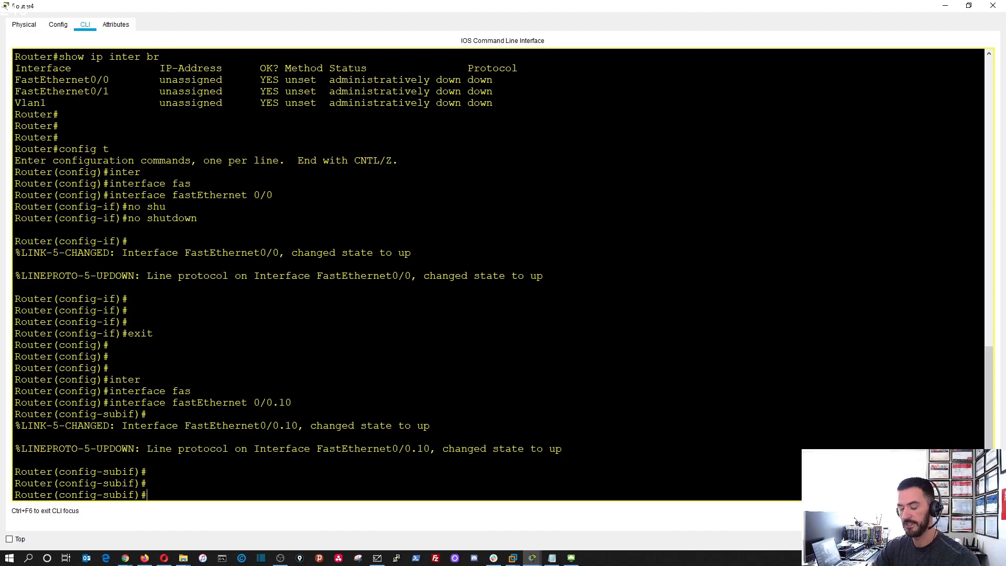
pyautogui.write('?')
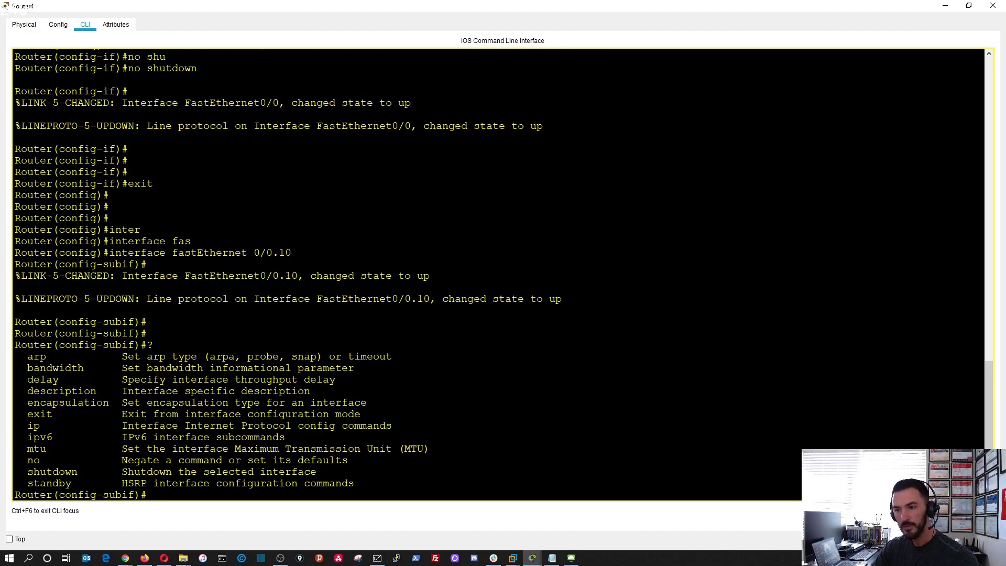
pyautogui.write('en')
pyautogui.press('Tab')
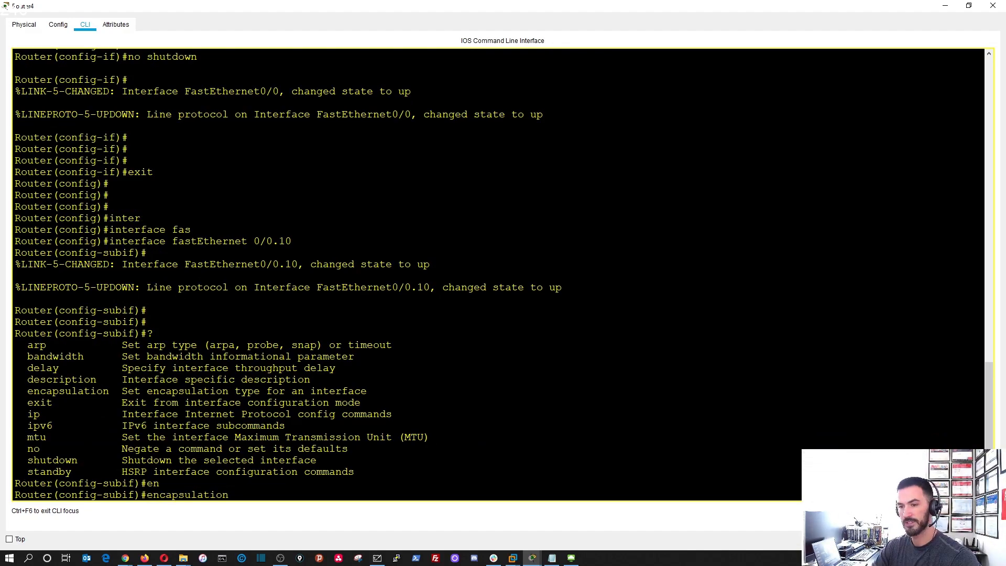
pyautogui.write('do')
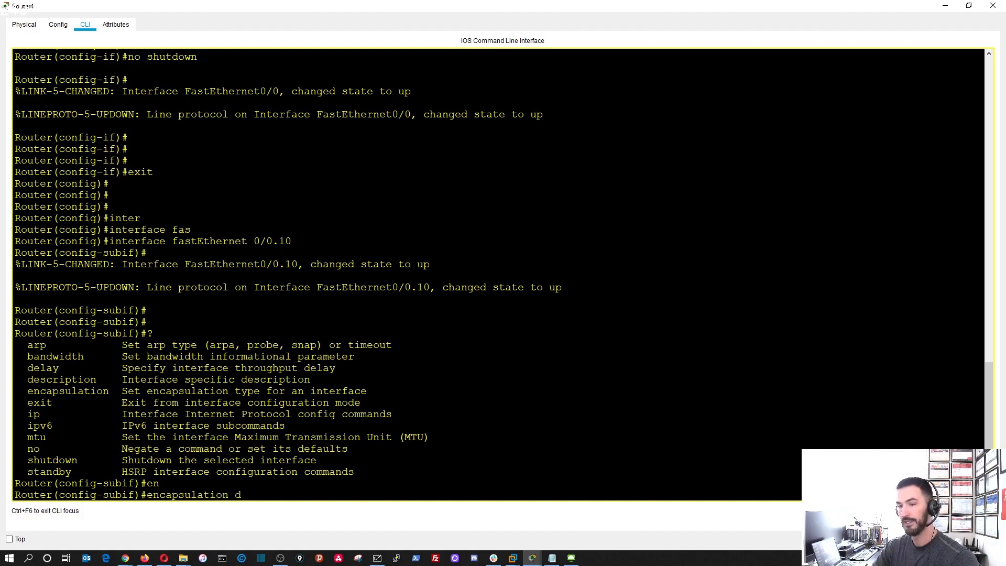
pyautogui.press('Tab')
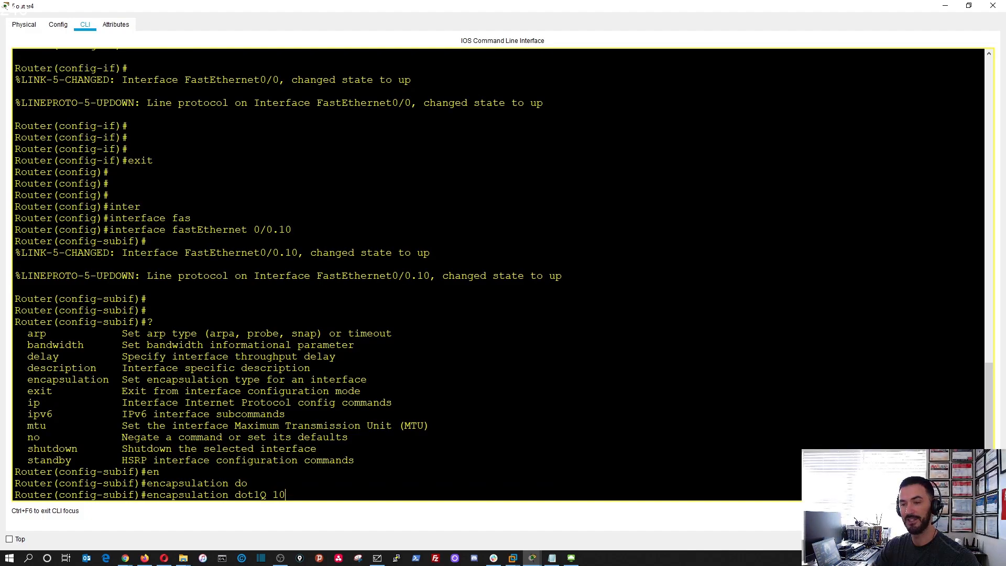
pyautogui.press('Return')
pyautogui.press('Return')
pyautogui.press('Return')
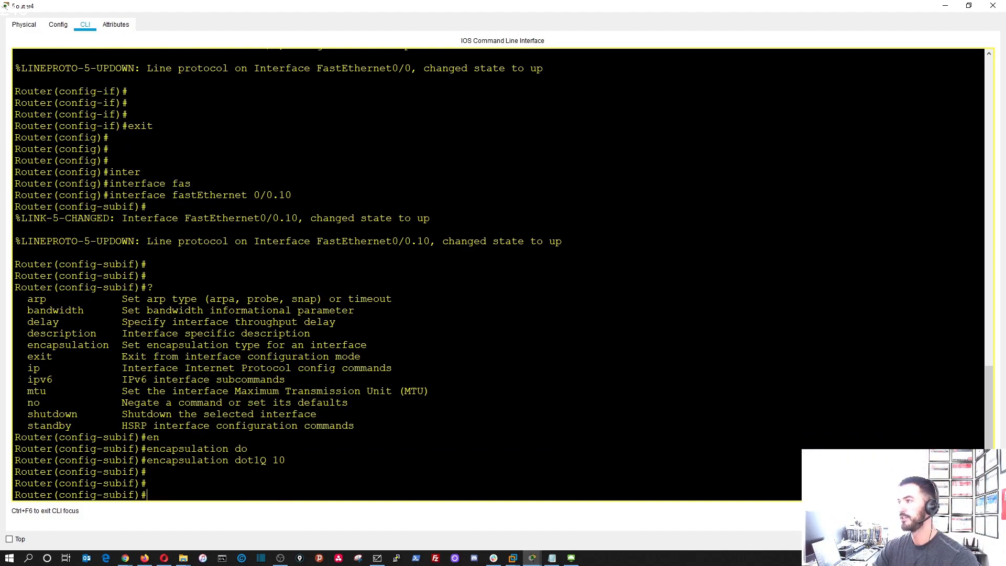
pyautogui.write('ip add')
# Step: Assign 192.168.10.254 255.255.255.0 to Fa0/0.10 and verify it is up in the interface summary
pyautogui.press('Tab')
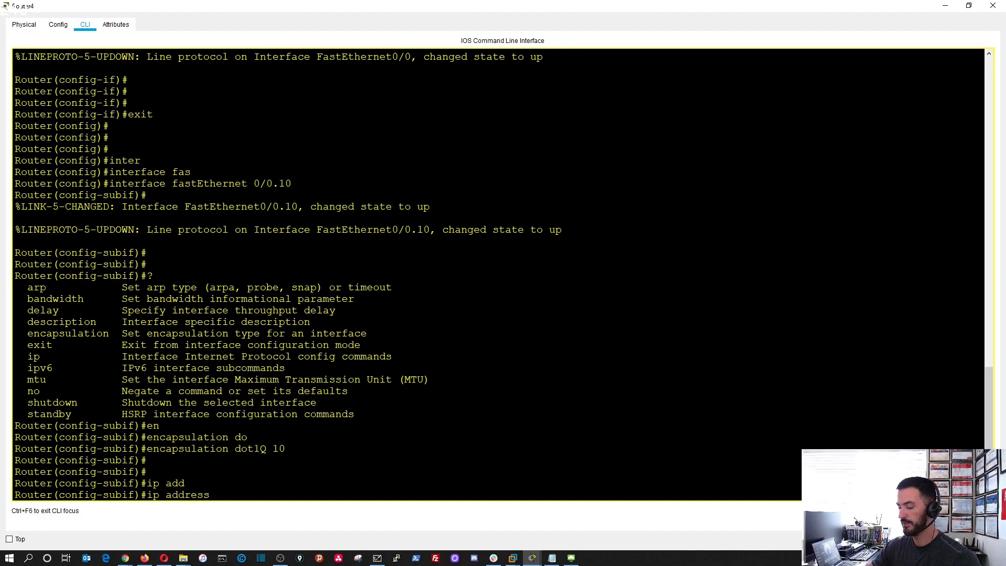
pyautogui.write('192.168.')
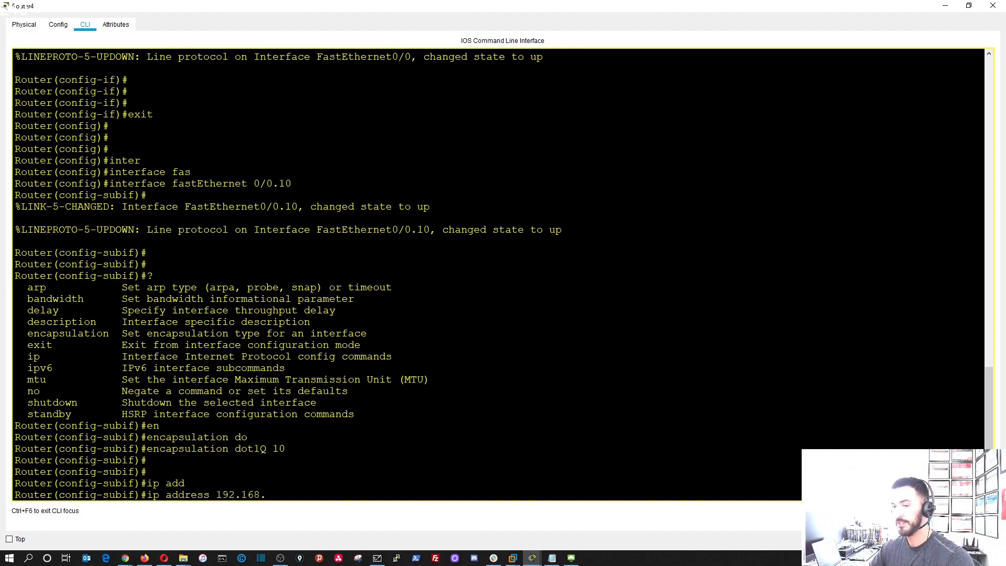
pyautogui.write('10')
pyautogui.write('.10.254 ')
pyautogui.write('55.255')
pyautogui.press('Return')
pyautogui.press('Return')
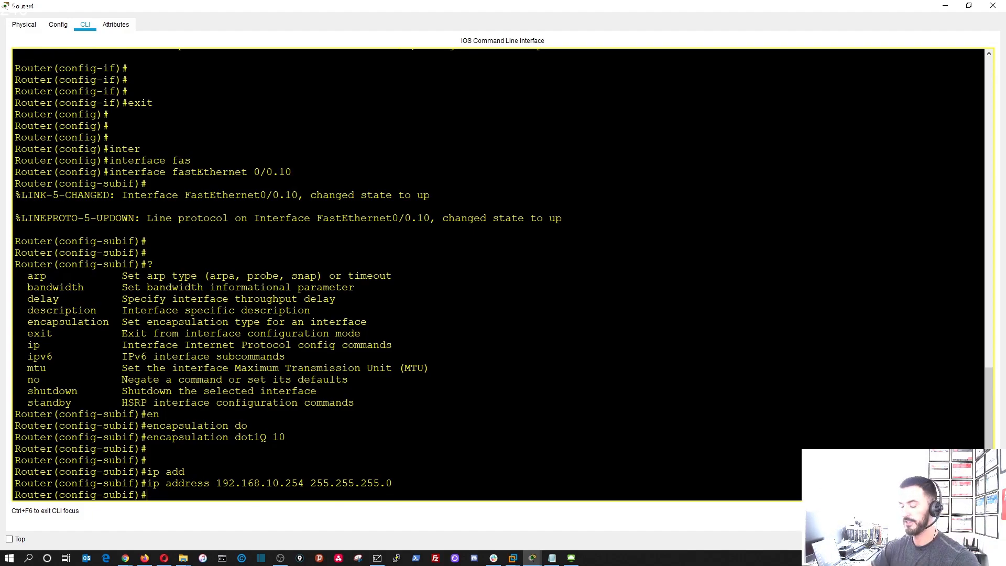
pyautogui.press('Return')
pyautogui.press('Return')
pyautogui.press('Return')
pyautogui.write('end')
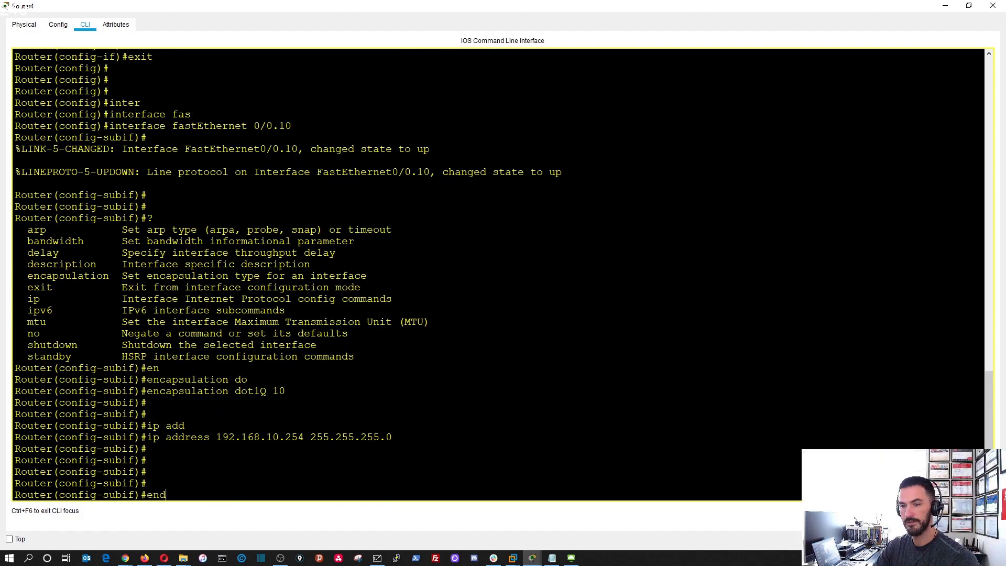
pyautogui.press('Return')
pyautogui.press('Return')
pyautogui.press('Return')
pyautogui.press('Return')
pyautogui.write('show ip inter br')
pyautogui.press('Return')
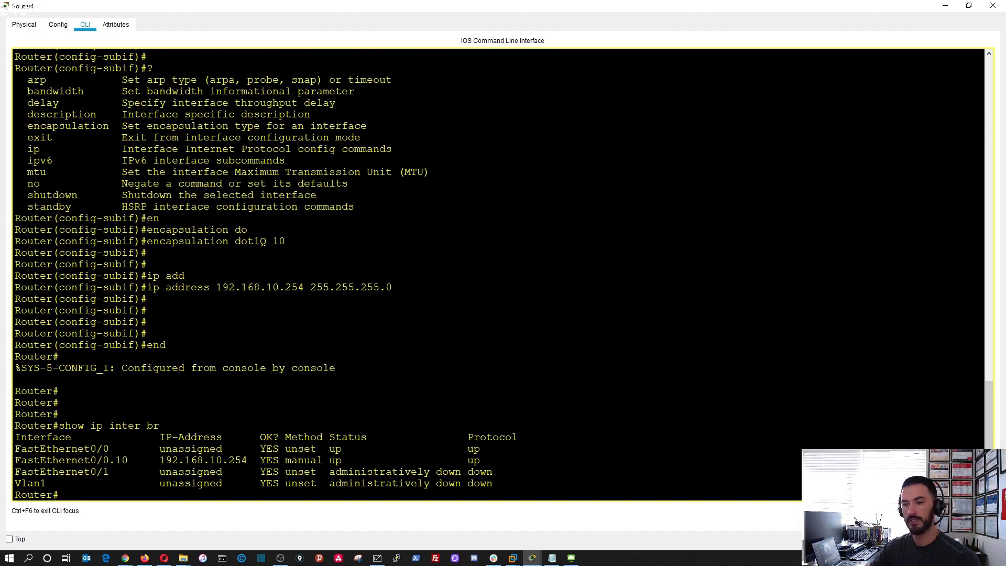
pyautogui.moveTo(248, 460); pyautogui.dragTo(78, 460)
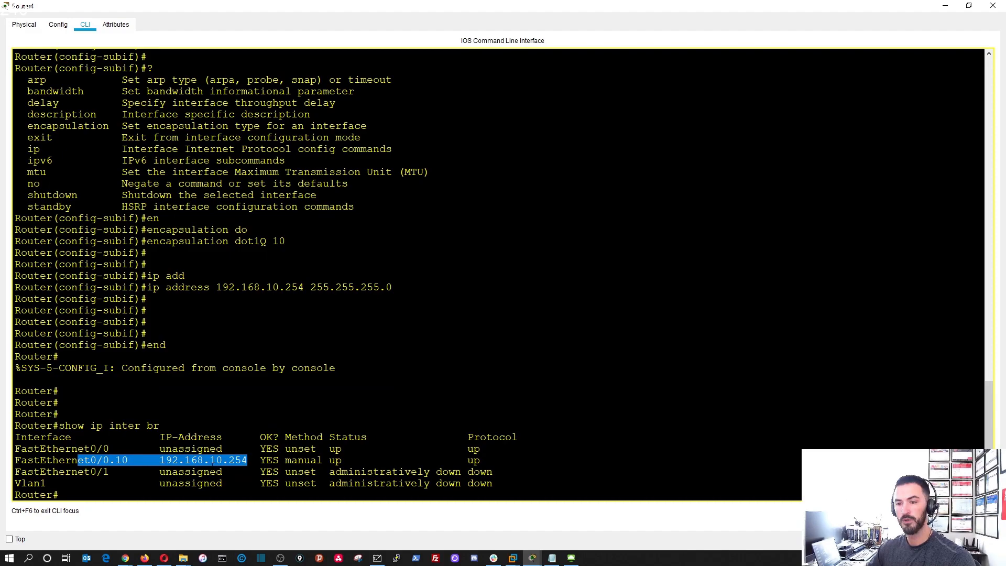
pyautogui.click(211, 471)
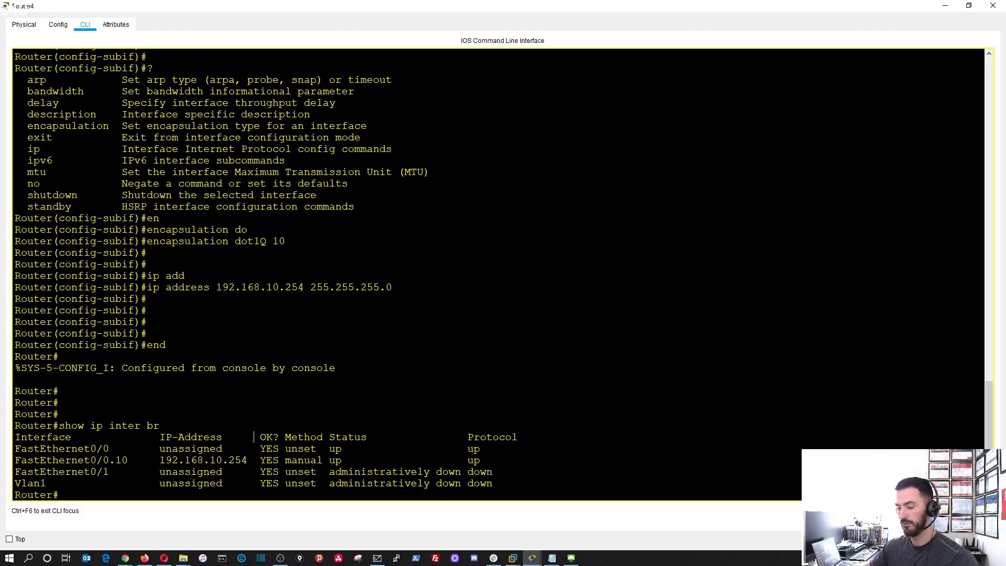
# Step: Enter global configuration and create subinterface FastEthernet0/0.20
pyautogui.press('Return')
pyautogui.press('Return')
pyautogui.press('Return')
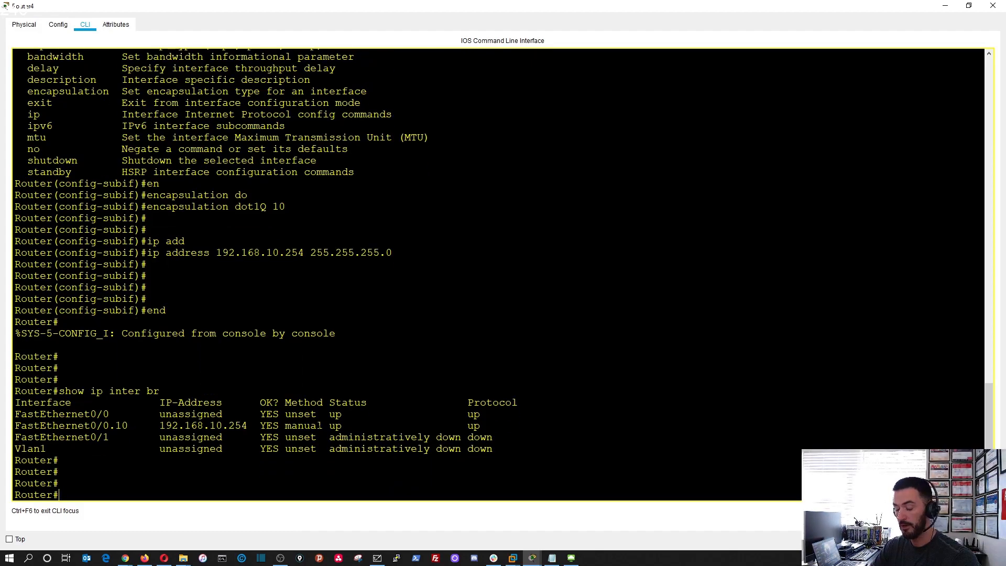
pyautogui.write('config t')
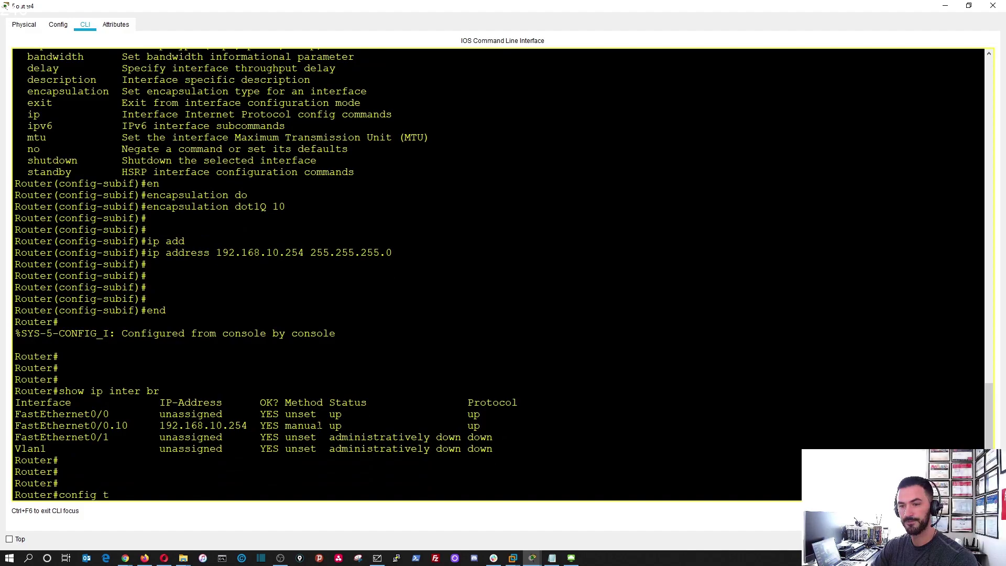
pyautogui.press('Return')
pyautogui.write('inter')
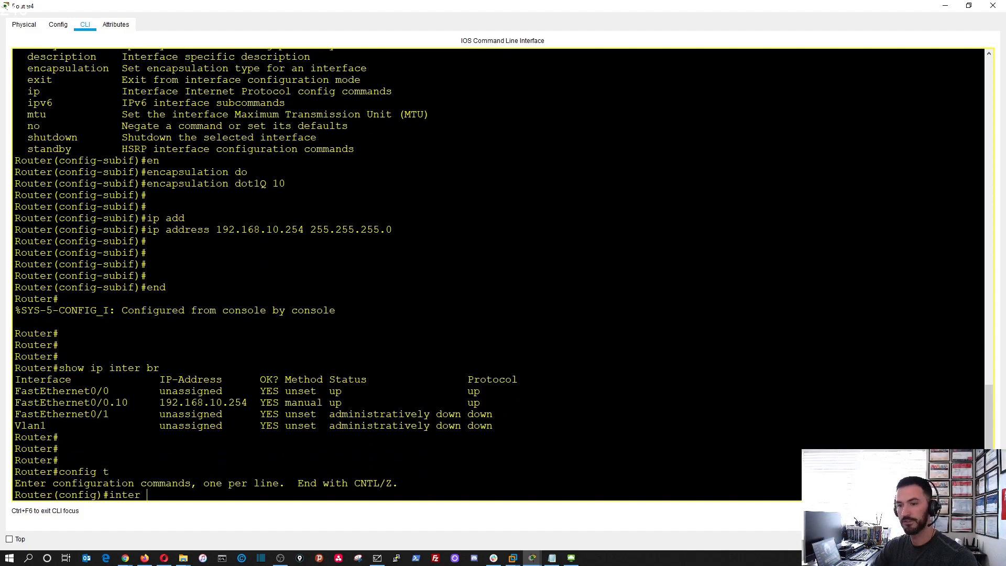
pyautogui.write(' fas')
pyautogui.press('Tab')
pyautogui.write('0/0/20')
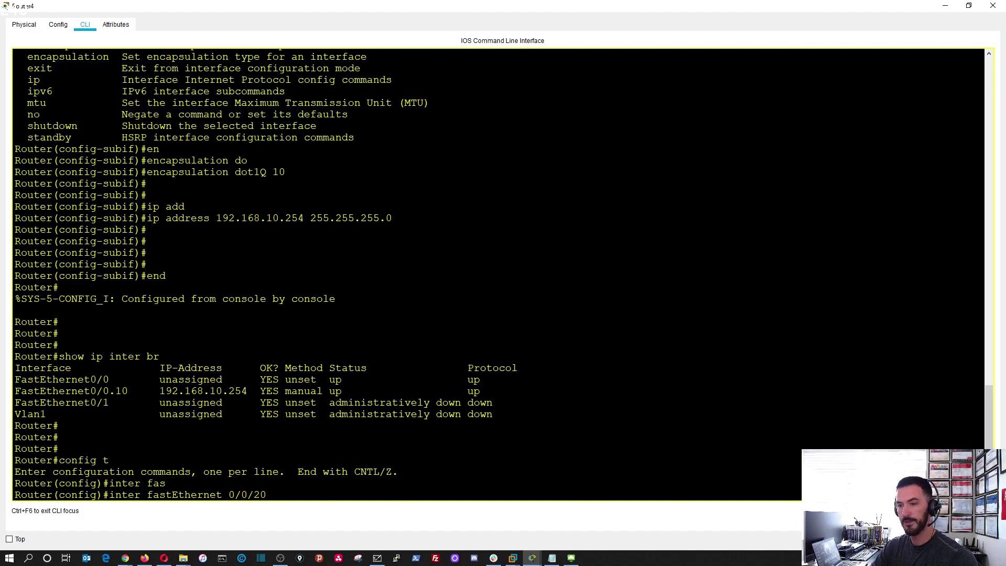
pyautogui.press('BackSpace')
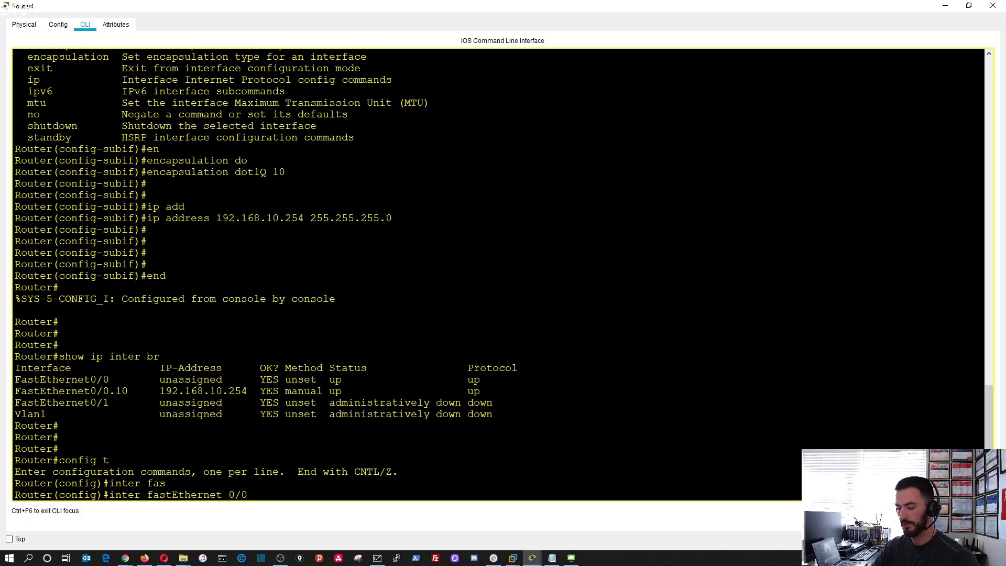
pyautogui.write('.20')
pyautogui.press('Return')
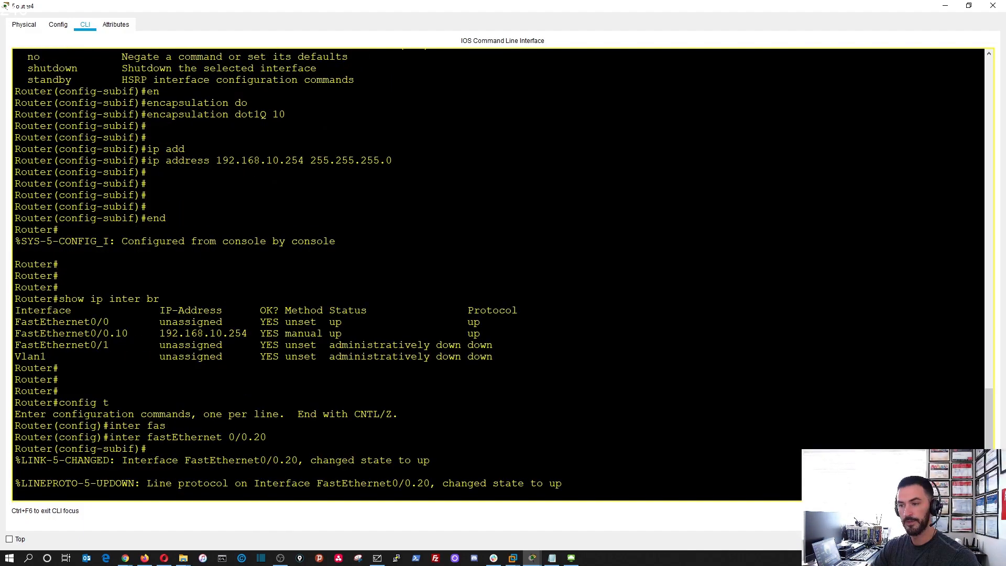
pyautogui.press('Return')
pyautogui.press('Return')
pyautogui.press('Return')
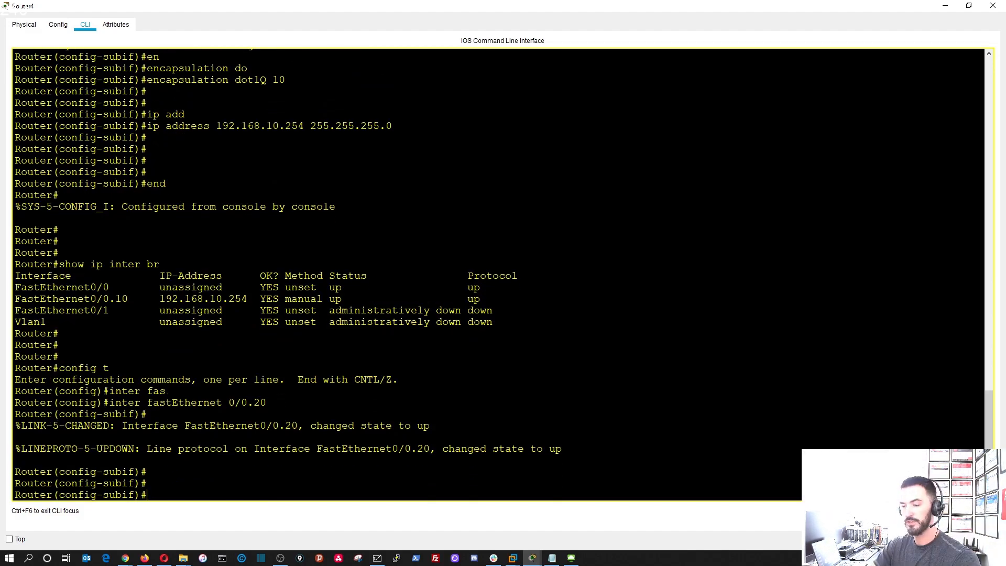
pyautogui.write('en')
# Step: Give Fa0/0.20 dot1Q VLAN 20 and address 192.168.20.254 255.255.255.0, then end
pyautogui.press('Tab')
pyautogui.write('d')
pyautogui.press('Tab')
pyautogui.write('20')
pyautogui.press('Return')
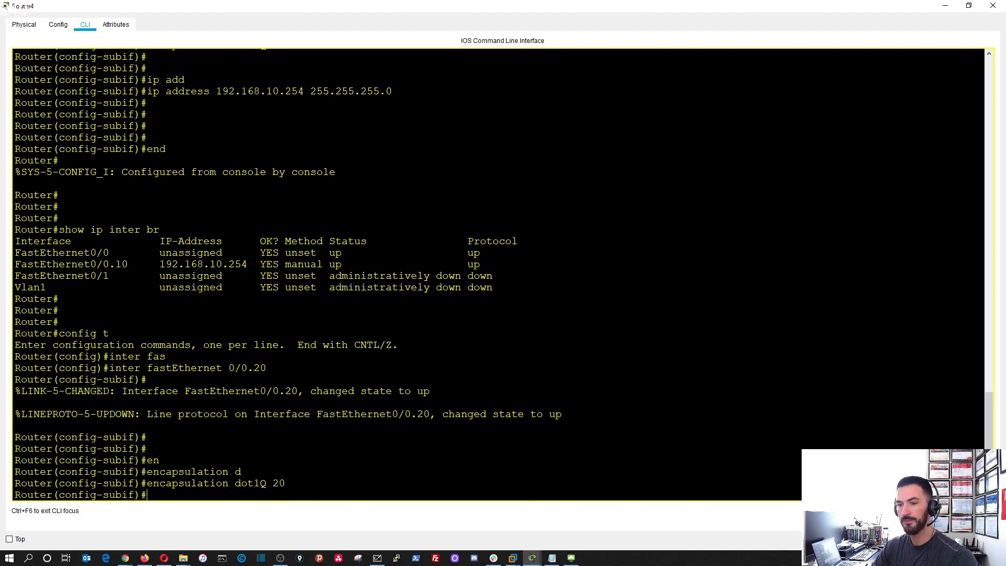
pyautogui.write('ip add')
pyautogui.press('Tab')
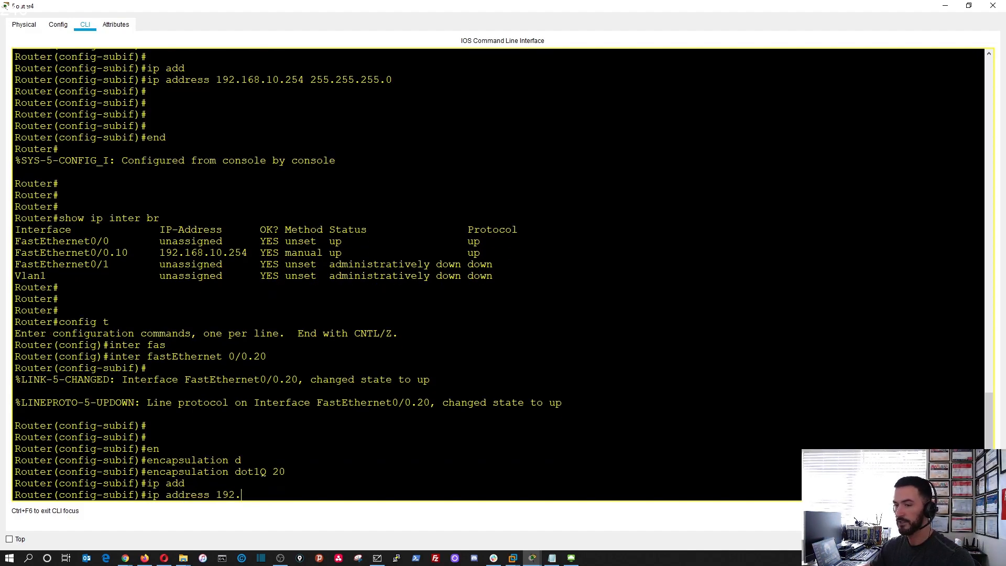
pyautogui.write('168.20.2')
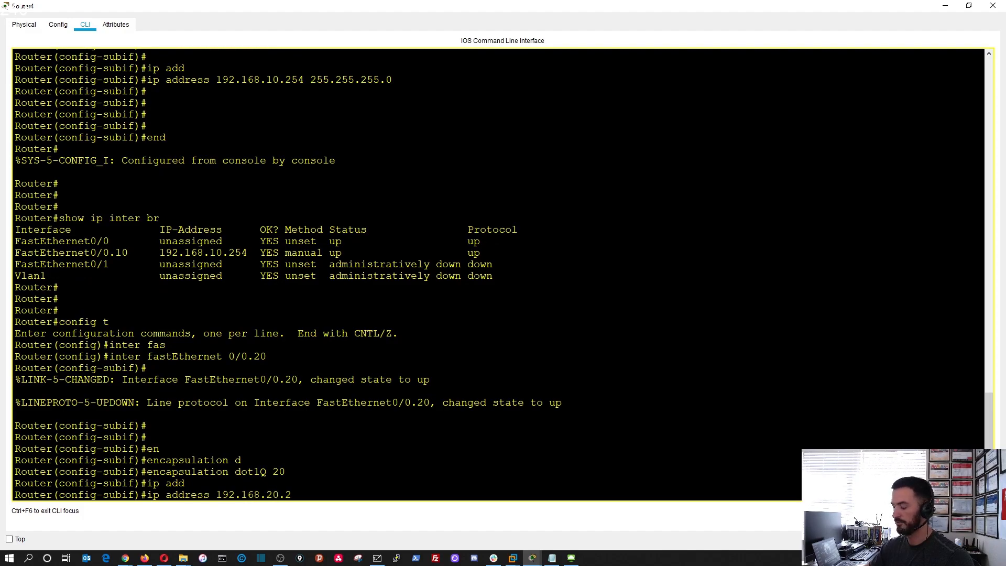
pyautogui.write('54 255.')
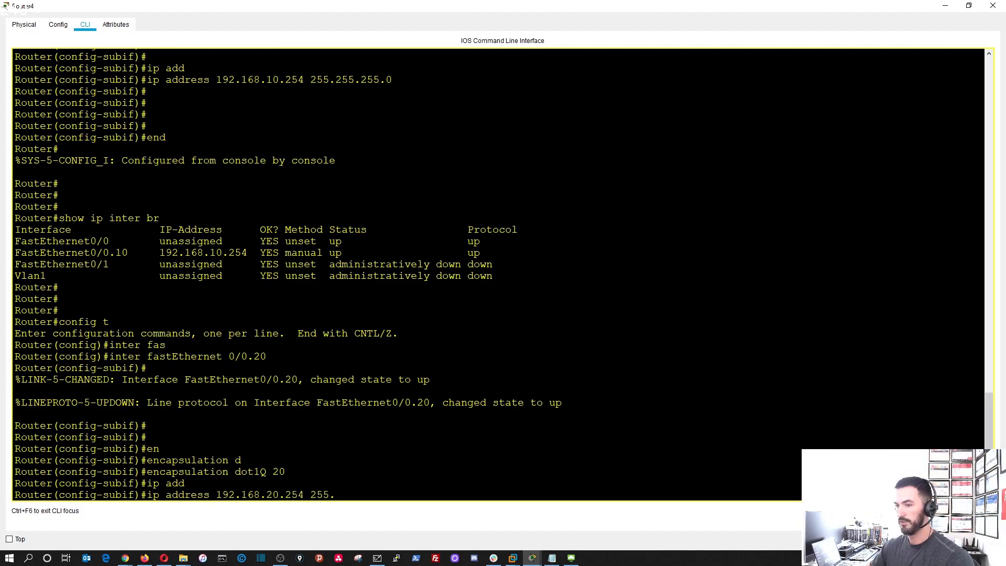
pyautogui.write('255.255.')
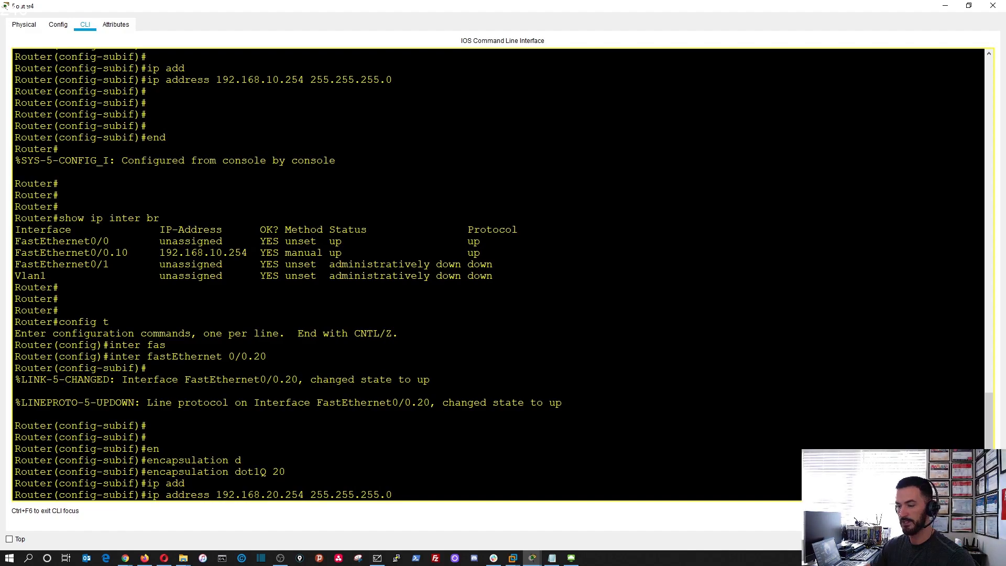
pyautogui.write('0')
pyautogui.press('Return')
pyautogui.press('Return')
pyautogui.press('Return')
pyautogui.press('Return')
pyautogui.write('end')
pyautogui.press('Return')
pyautogui.press('Return')
pyautogui.write('wr')
pyautogui.press('Return')
pyautogui.press('Return')
pyautogui.press('Return')
pyautogui.press('Return')
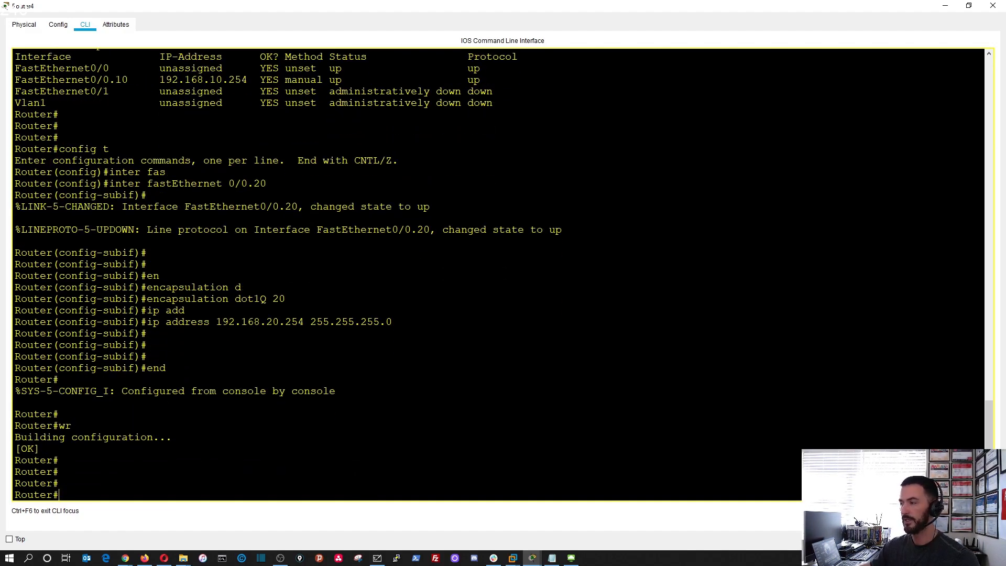
# Step: Display the routing table and confirm both VLAN networks appear as connected routes
pyautogui.hotkey('alt', 'Tab')
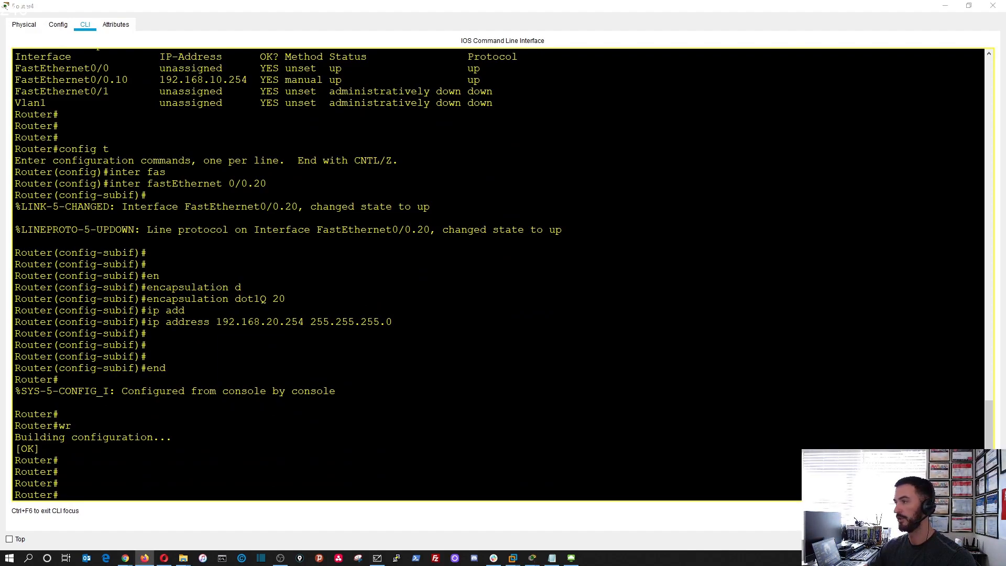
pyautogui.hotkey('alt', 'Tab')
pyautogui.press('Return')
pyautogui.press('Return')
pyautogui.press('Return')
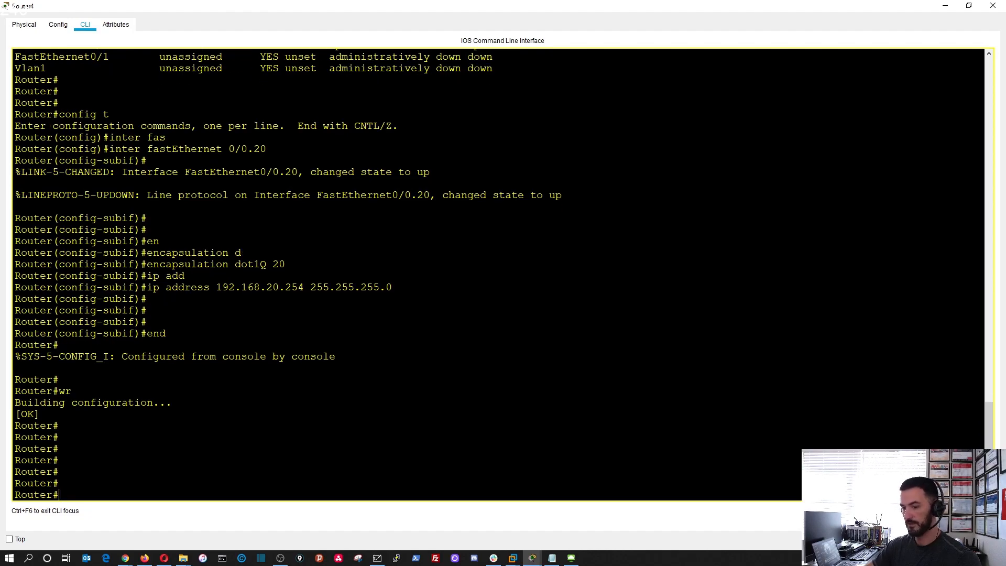
pyautogui.write('show ip rou')
pyautogui.press('Tab')
pyautogui.press('Return')
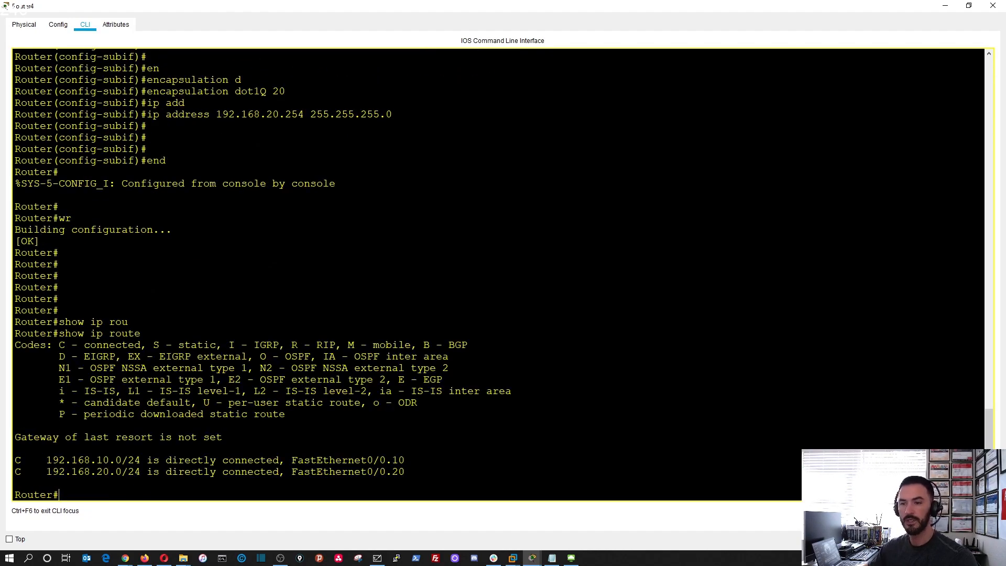
pyautogui.moveTo(405, 473); pyautogui.dragTo(14, 448)
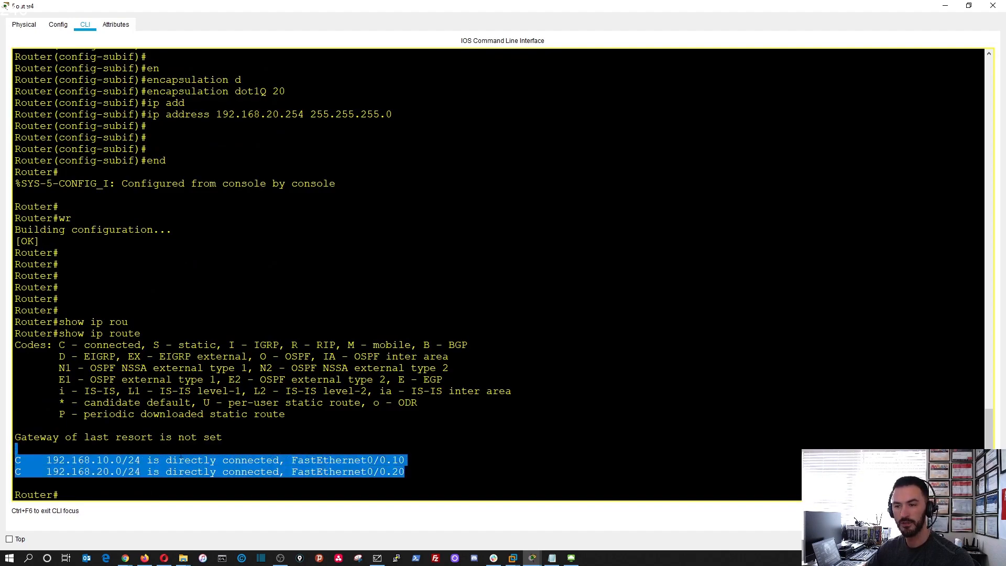
pyautogui.click(200, 454)
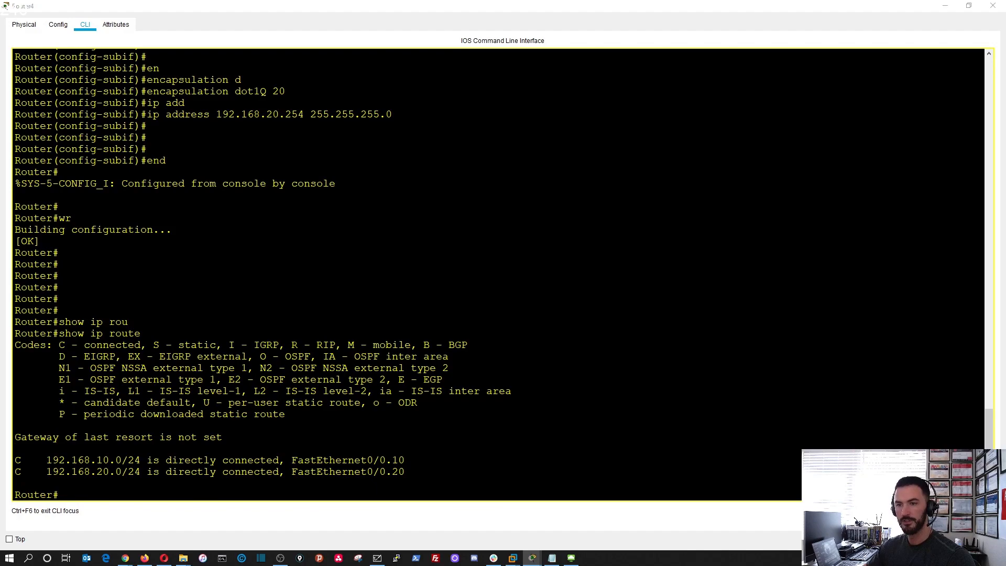
# Step: Return to the topology, page through Switch3's output and close its window
pyautogui.hotkey('alt', 'Tab')
pyautogui.press('Tab')
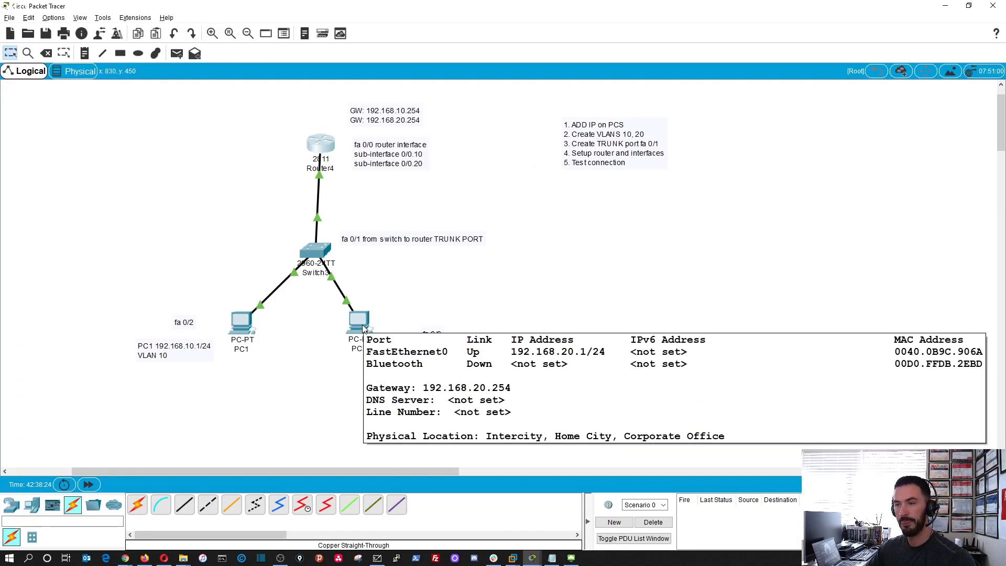
pyautogui.click(319, 252)
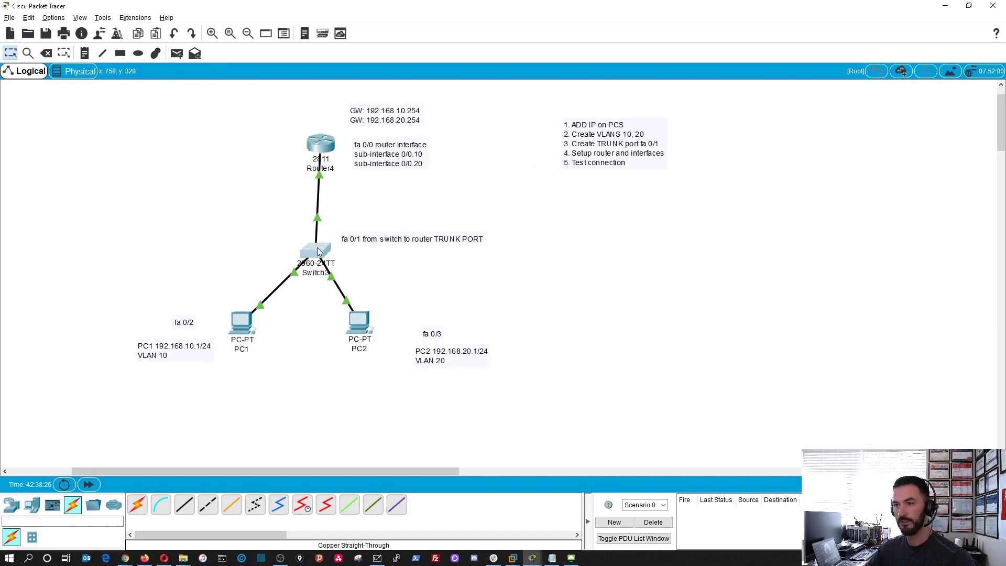
pyautogui.press('space')
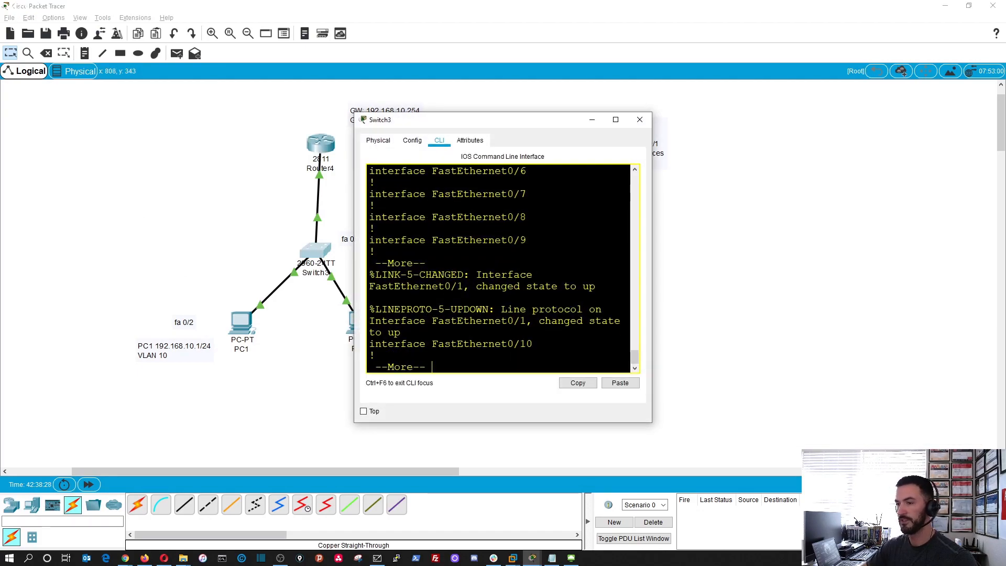
pyautogui.press('space')
pyautogui.click(643, 120)
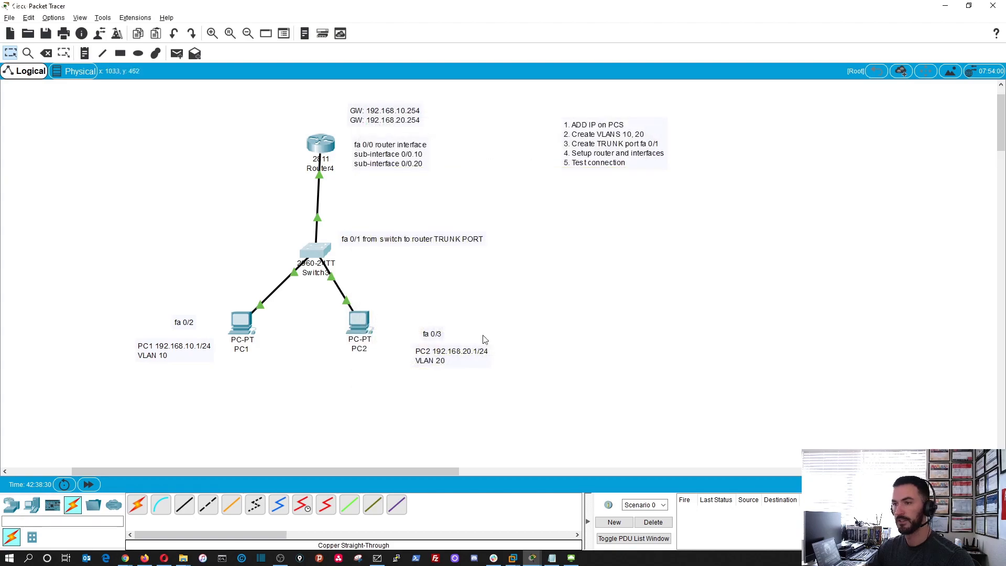
# Step: Bring up PC2's command prompt and show its IP configuration with ipconfig
pyautogui.click(366, 321)
pyautogui.moveTo(581, 86); pyautogui.dragTo(794, 62)
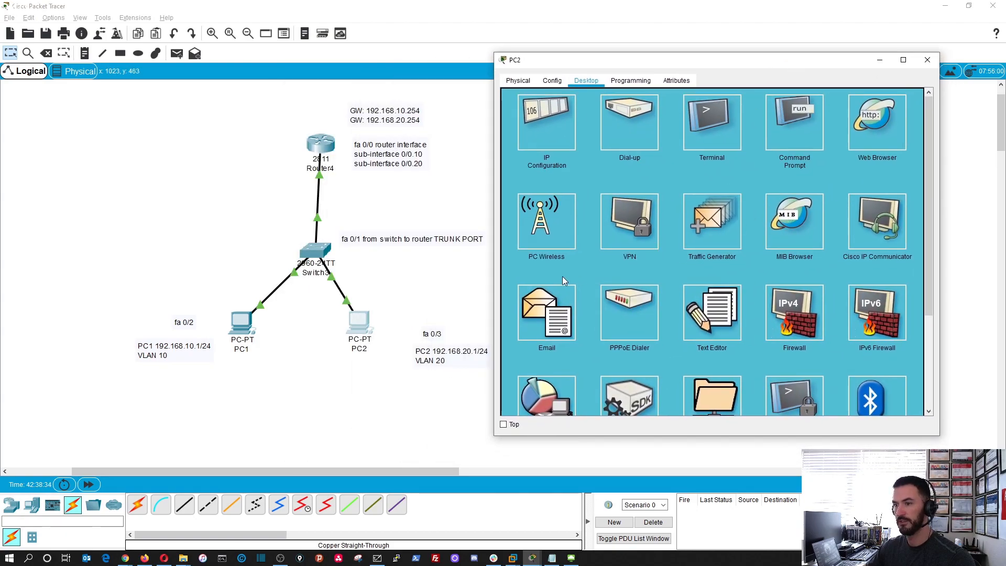
pyautogui.click(794, 130)
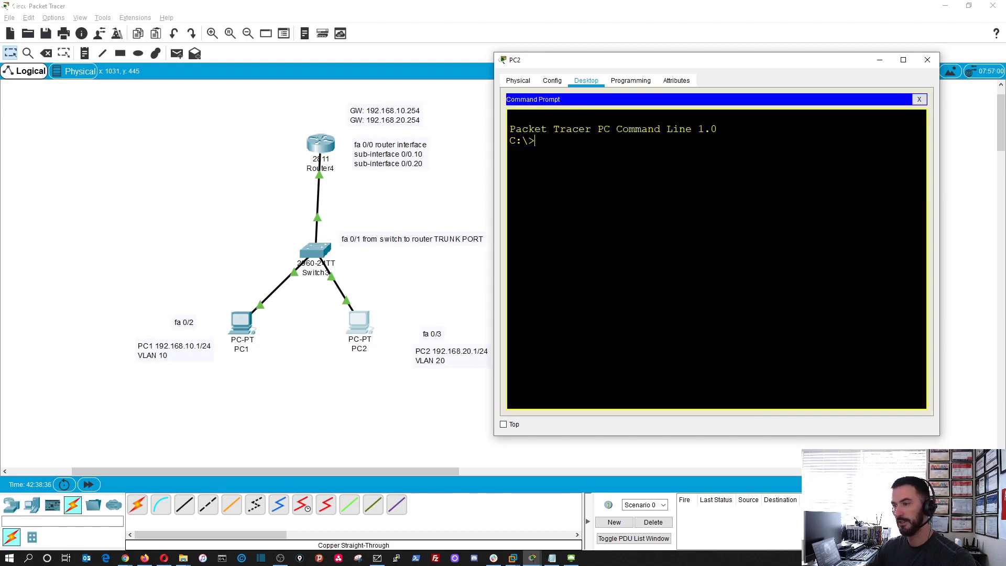
pyautogui.write('ipco')
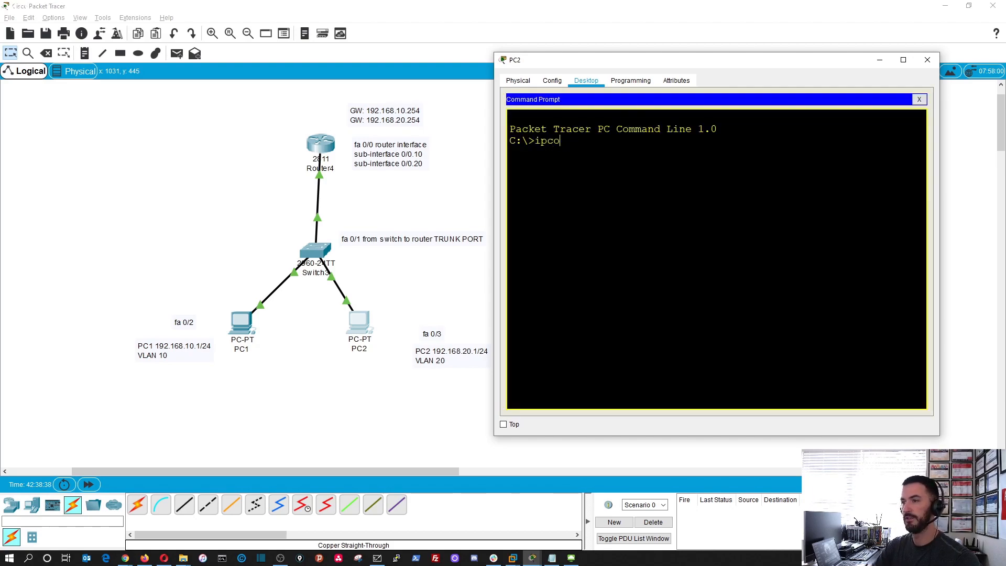
pyautogui.write('infig')
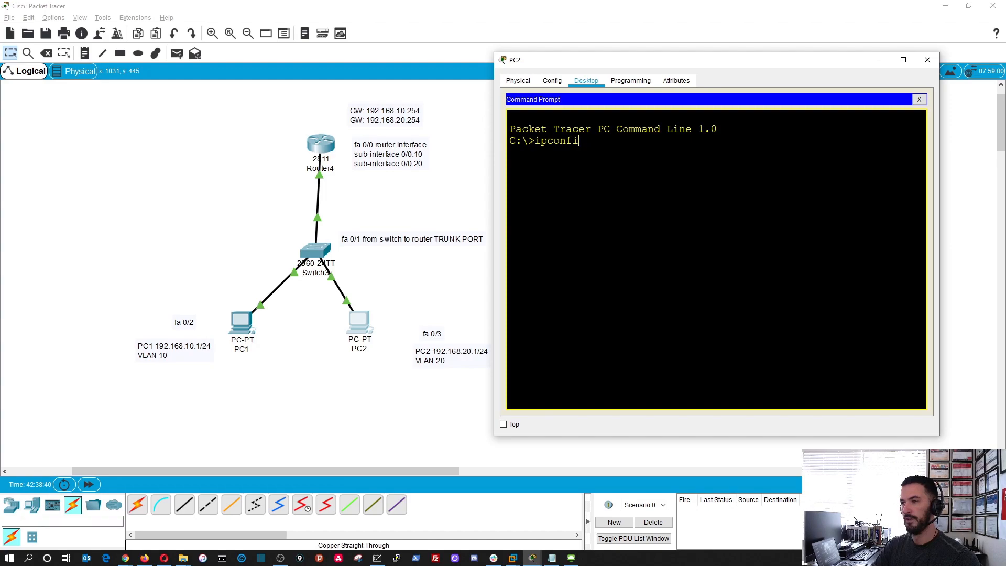
pyautogui.press('Return')
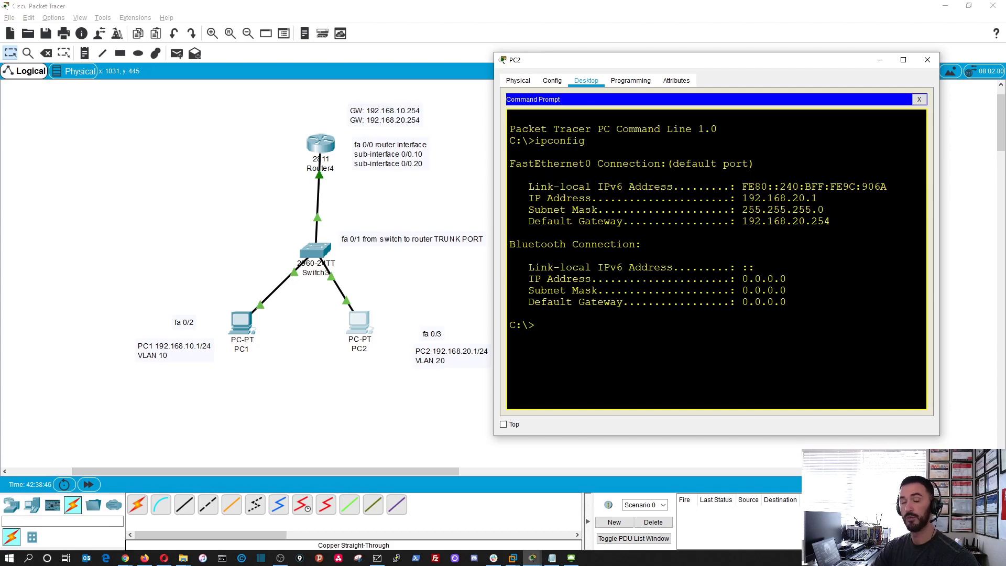
pyautogui.write('ping 192.168.20.')
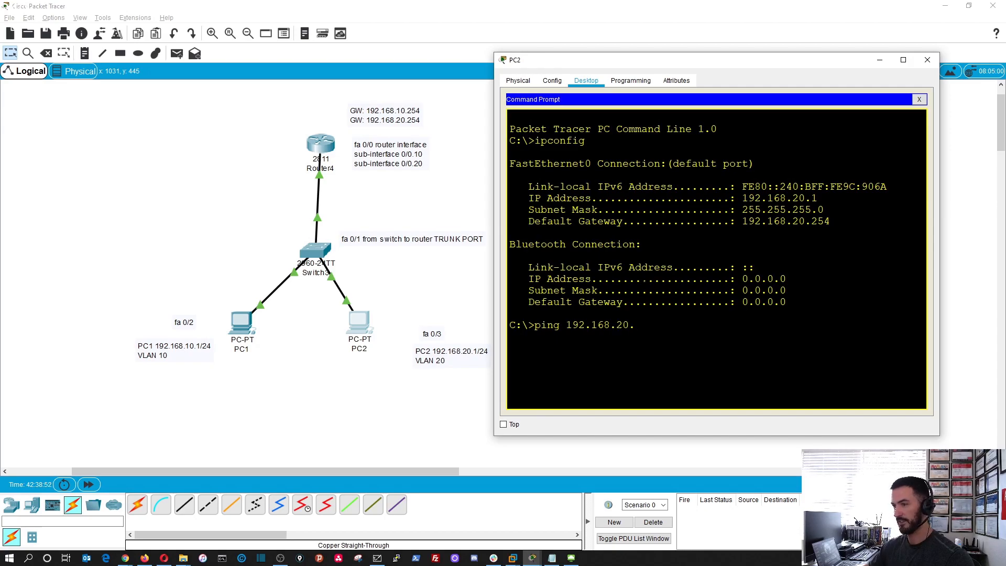
pyautogui.write('254')
# Step: Ping 192.168.20.254, 192.168.10.1 and 192.168.10.254 from PC2 successfully
pyautogui.press('Return')
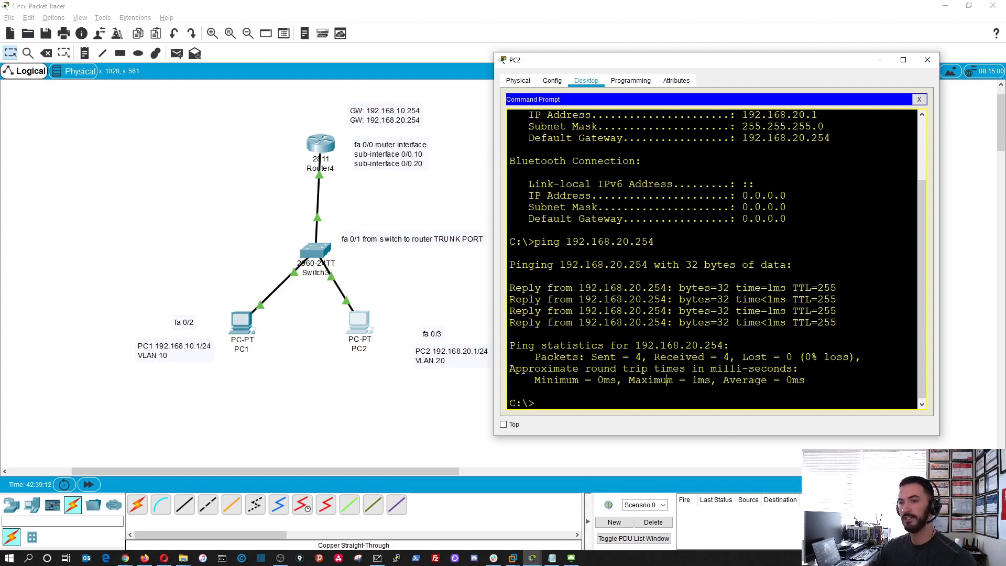
pyautogui.press('Up')
pyautogui.press('BackSpace')
pyautogui.press('BackSpace')
pyautogui.press('BackSpace')
pyautogui.press('BackSpace')
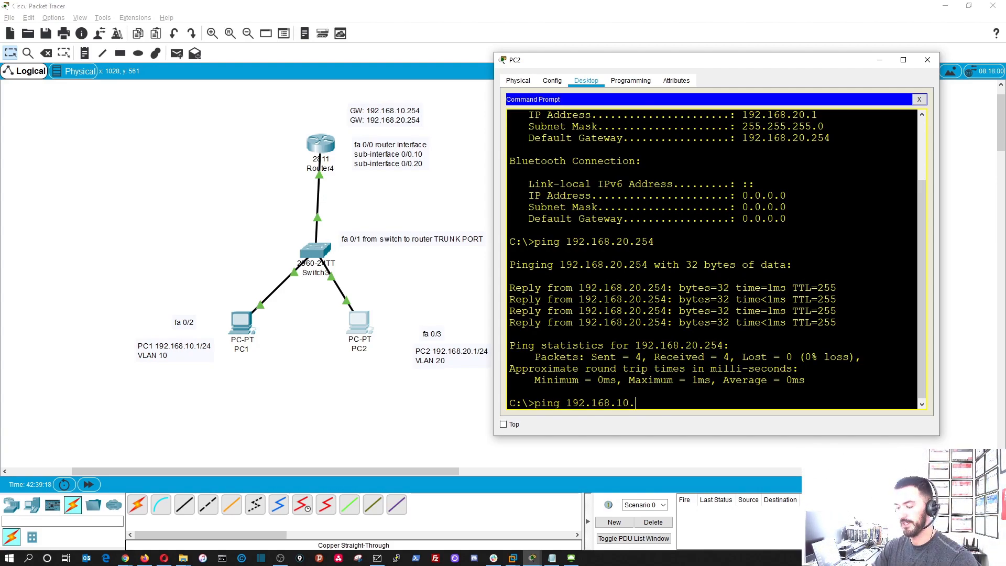
pyautogui.write('10.1')
pyautogui.press('Return')
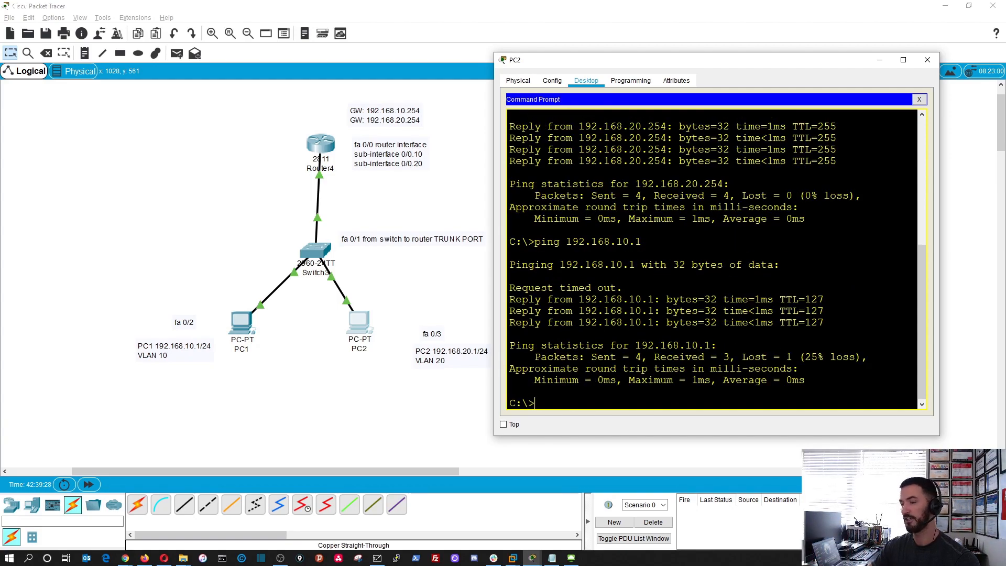
pyautogui.press('Up')
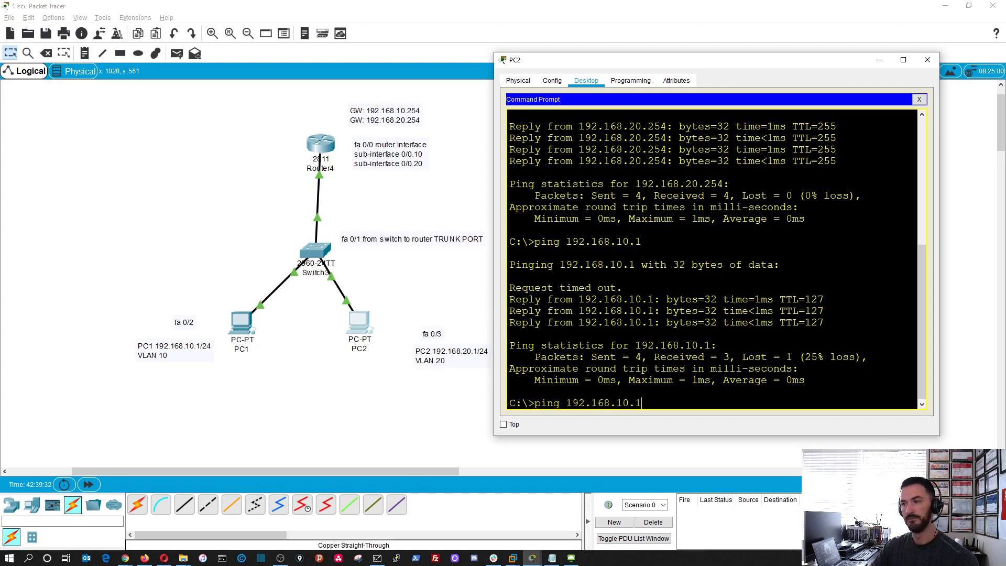
pyautogui.press('BackSpace')
pyautogui.write('254')
pyautogui.press('Return')
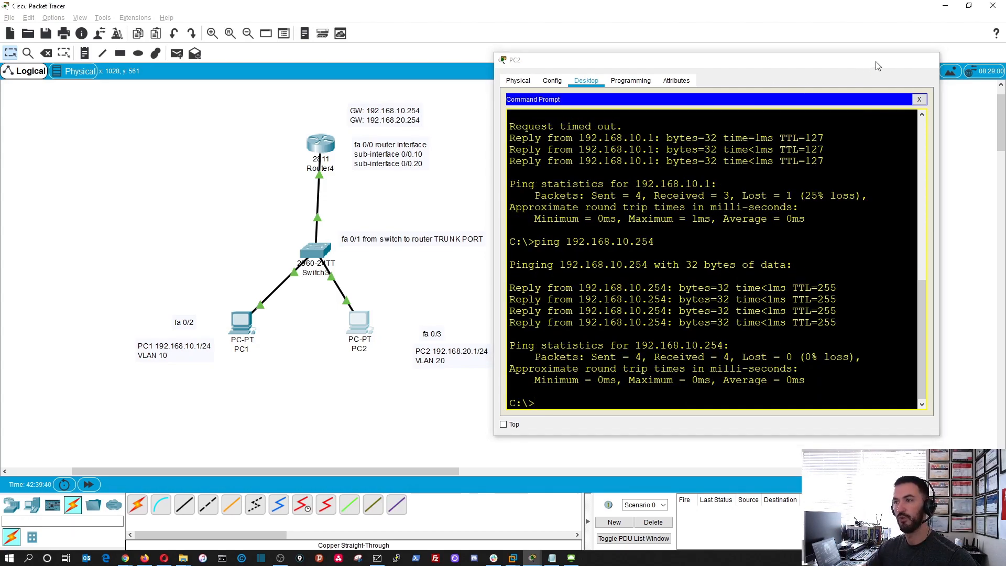
# Step: Minimize Packet Tracer and bring the Whiteboard router-on-a-stick diagram to the front
pyautogui.click(880, 60)
pyautogui.click(377, 558)
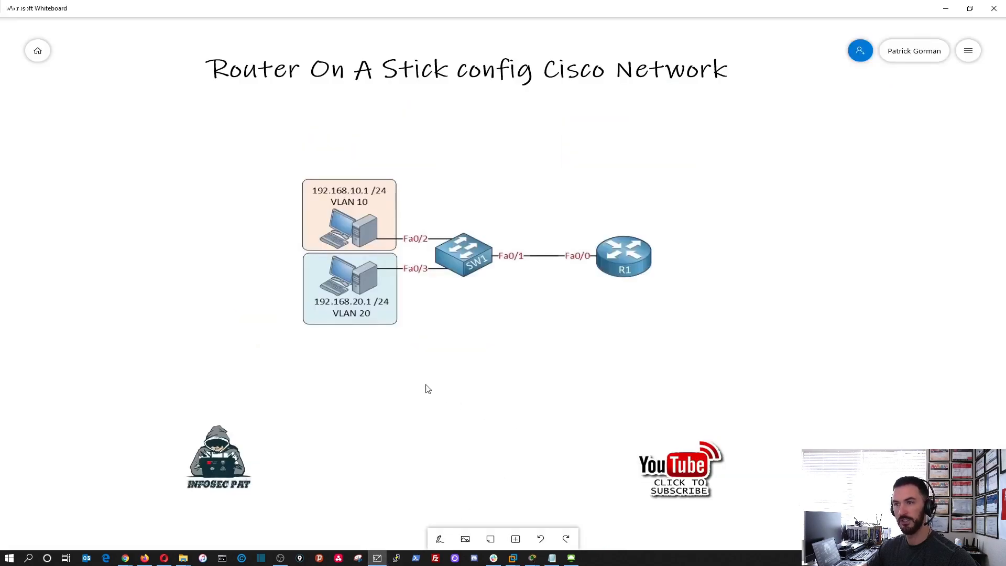